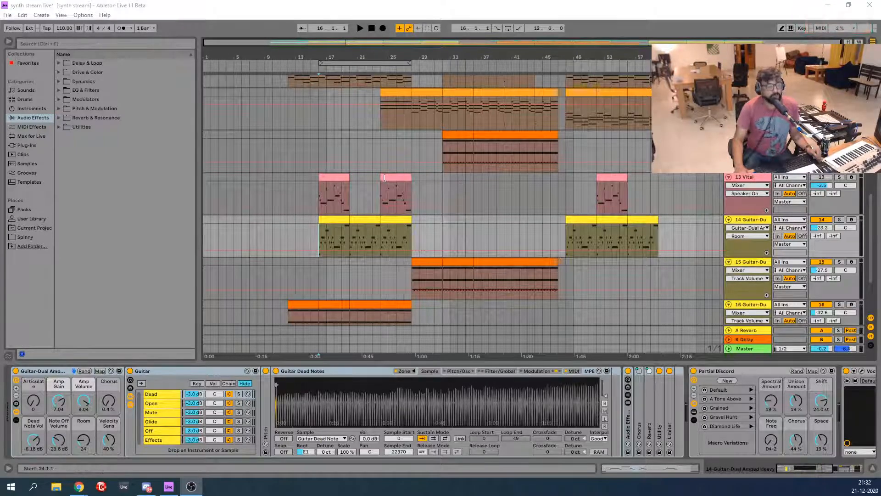
Play back the arrangement from bar 8 on the mini synth track to hear the existing parts
scroll(354, 175, "up", 5)
scroll(353, 178, "up", 3)
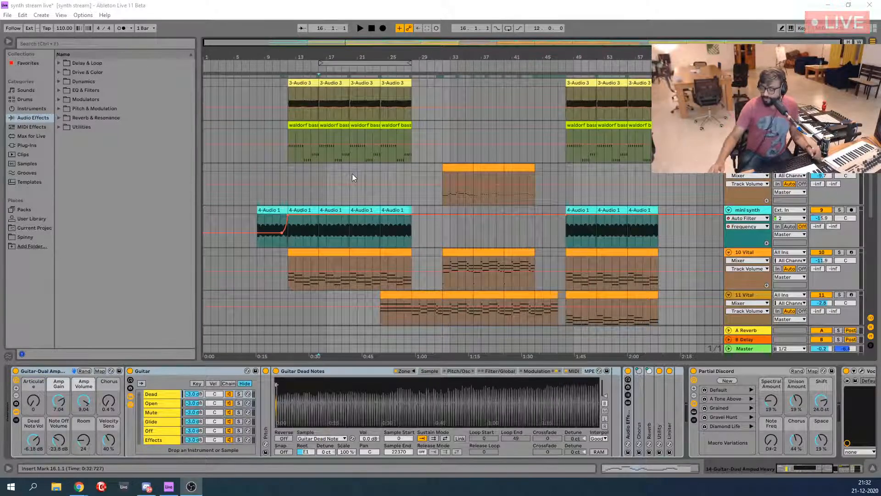
left_click(254, 246)
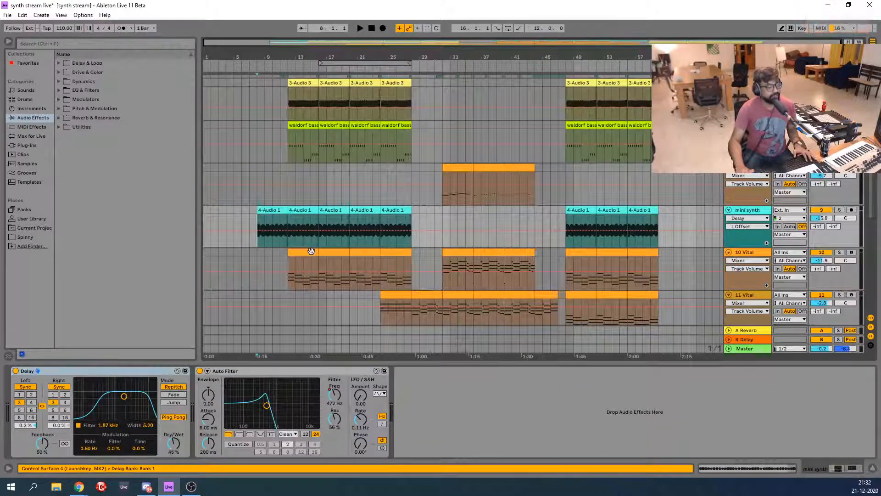
key("space")
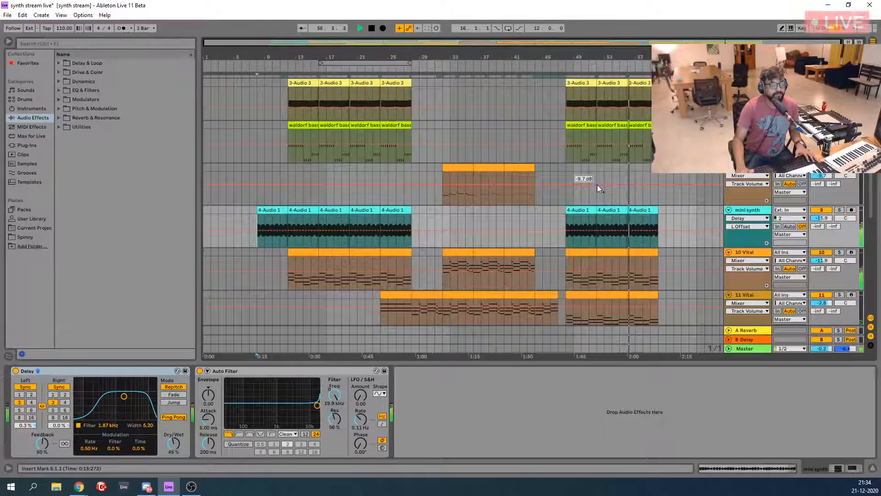
key("space")
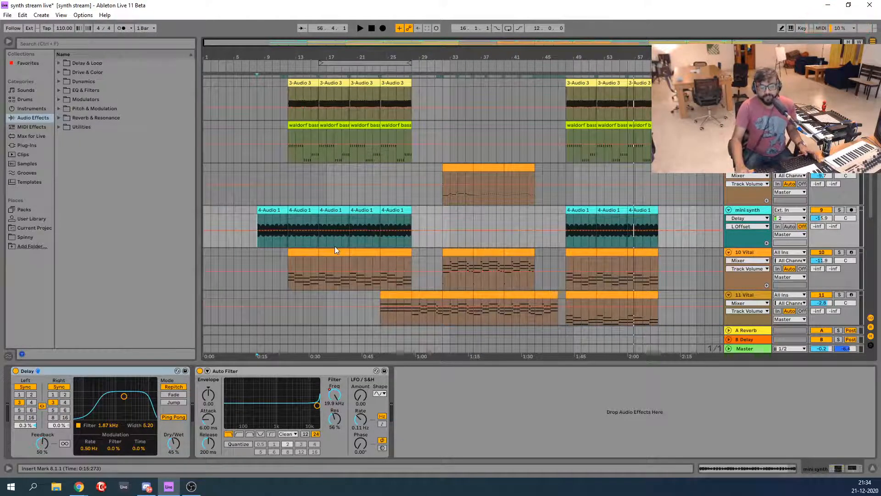
Insert a new audio track below the Wood Kit track at the end of the arrangement
scroll(396, 301, "up", 4)
scroll(397, 305, "up", 4)
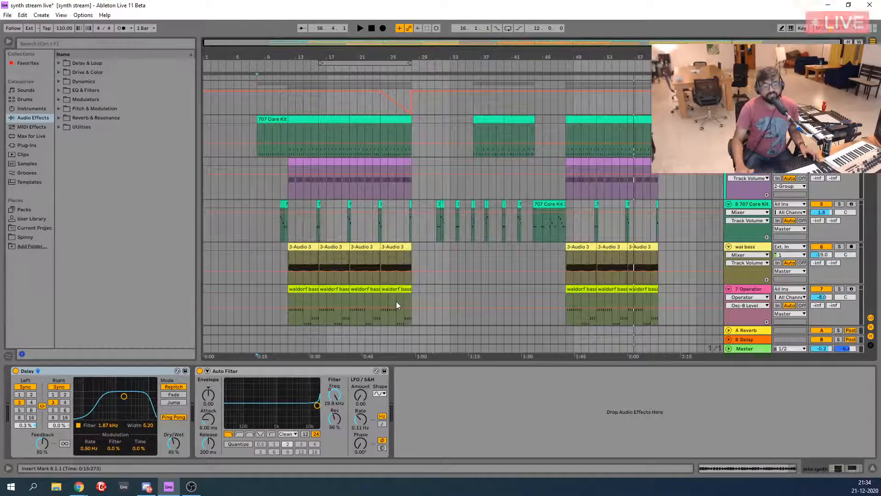
scroll(396, 301, "down", 5)
scroll(396, 300, "down", 8)
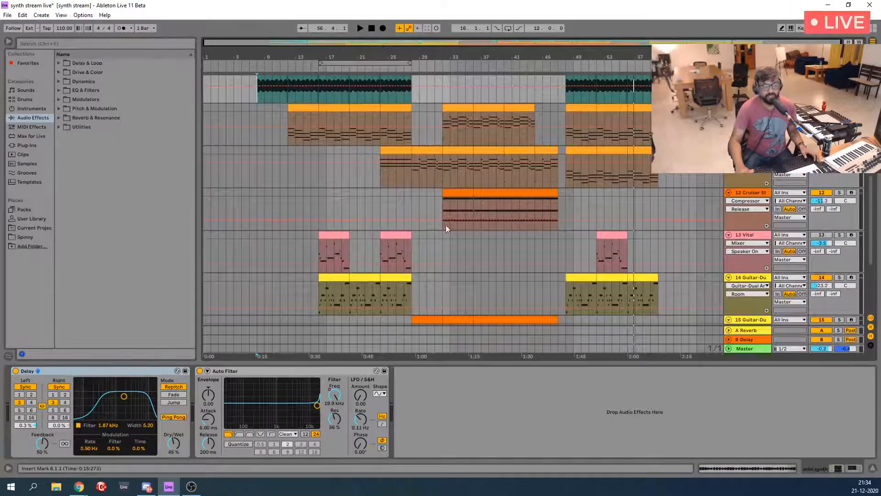
scroll(446, 224, "down", 6)
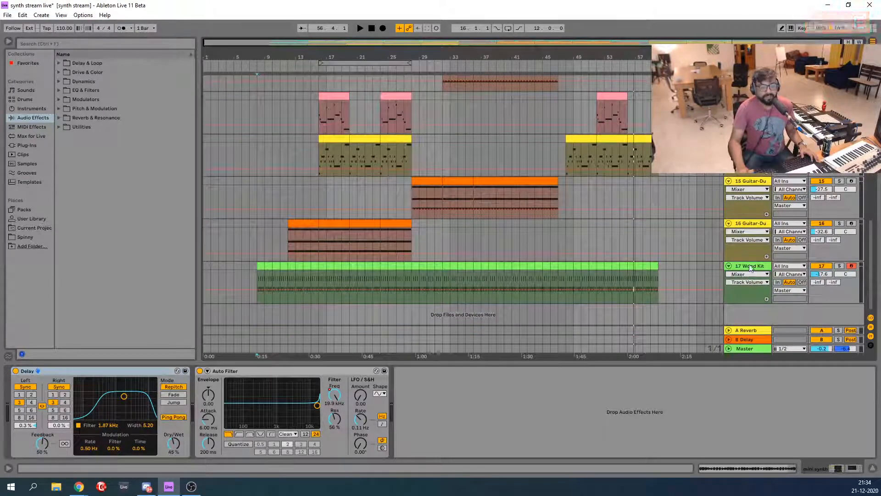
left_click(749, 265)
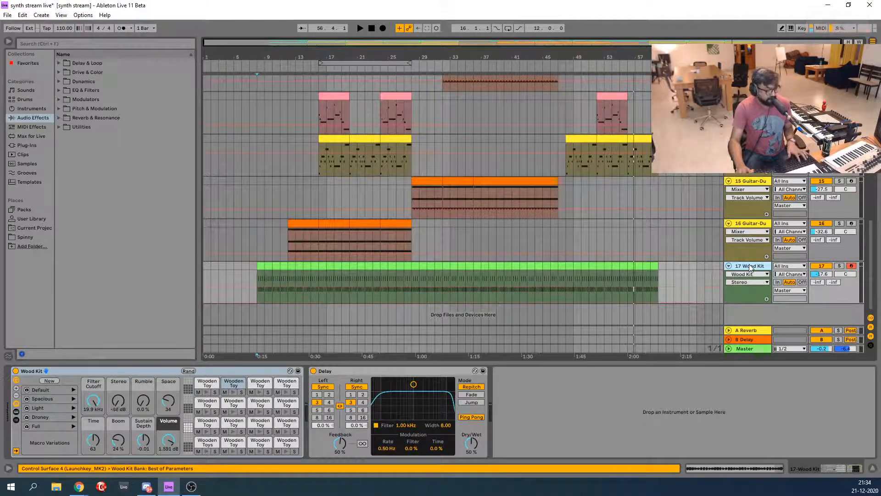
key("ctrl+t")
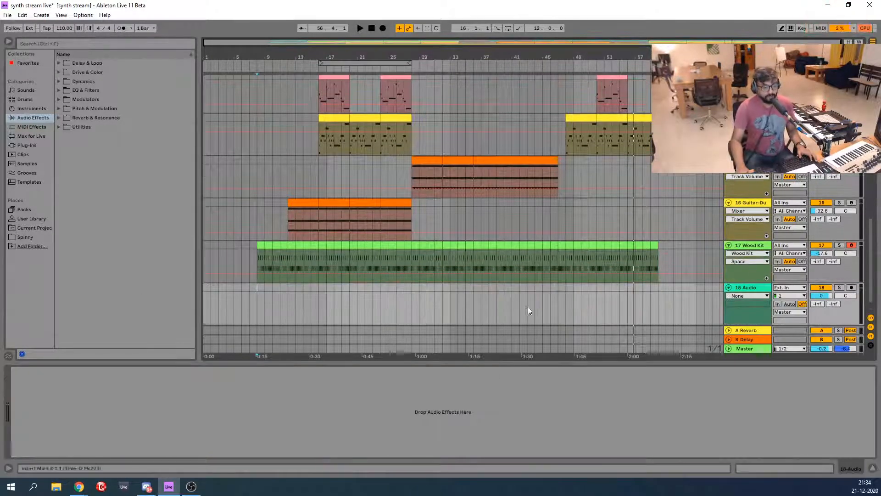
Search the installed packs for "vocals"
left_click(27, 210)
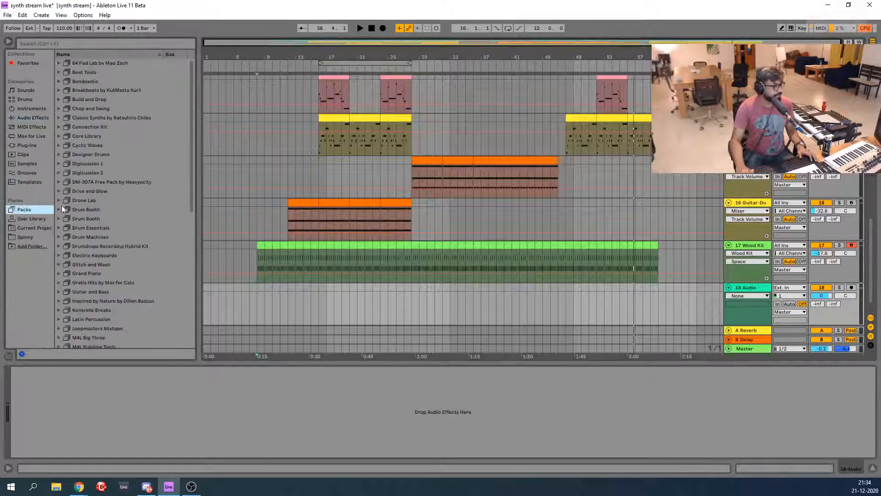
left_click(84, 46)
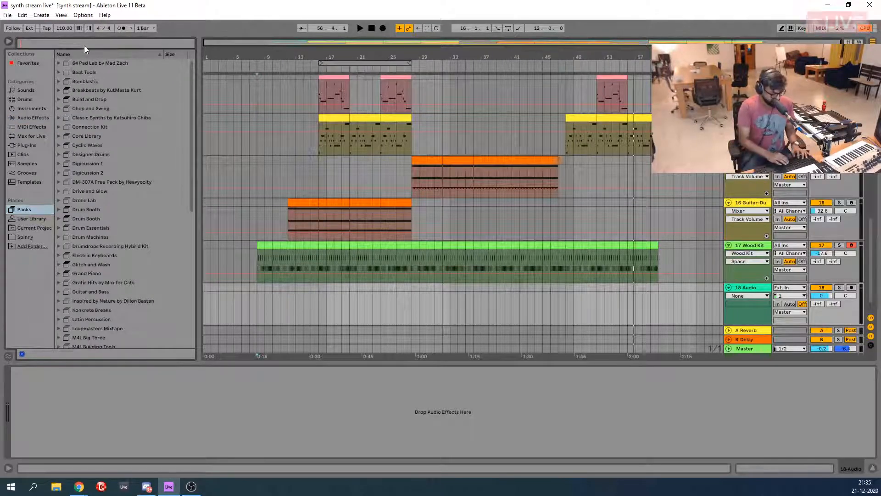
type("vocals")
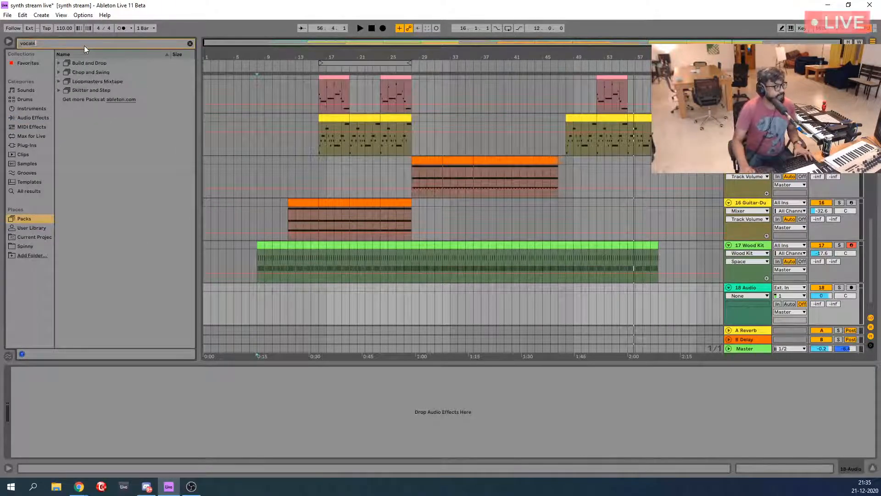
Audition the two vocal loops in the Danny Byrd Music Loops samples of the Loopmasters Mixtape pack
left_click(58, 81)
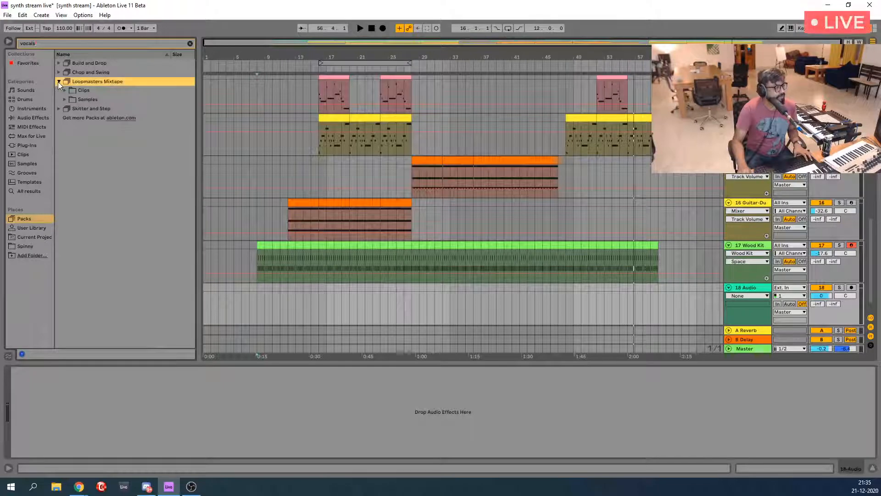
left_click(64, 99)
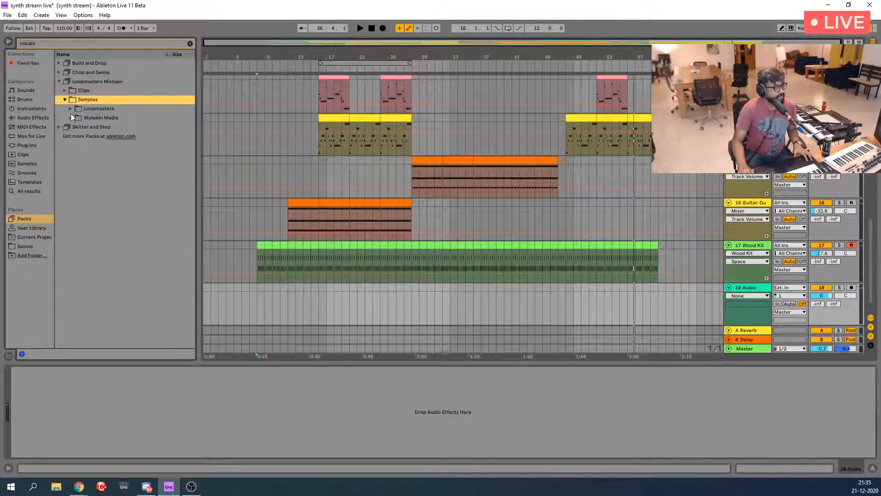
left_click(67, 109)
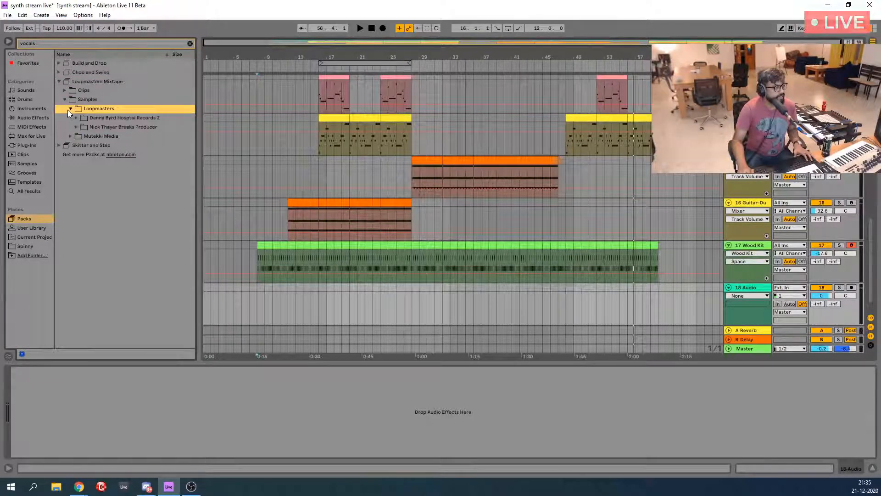
left_click(75, 118)
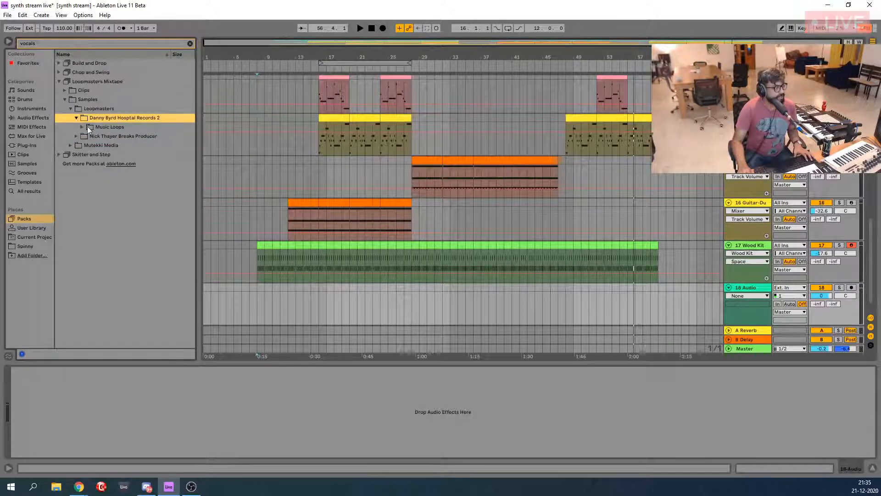
left_click(81, 127)
left_click(120, 136)
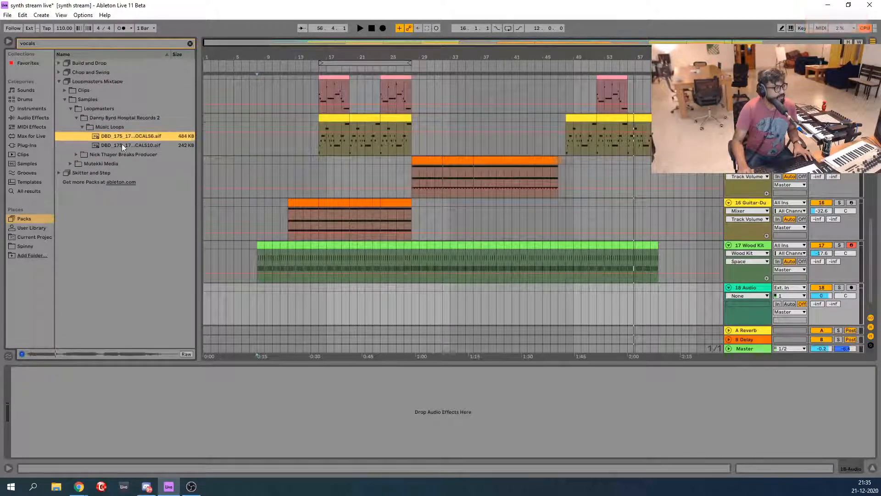
left_click(121, 145)
Place NTH_Vocals_DonStop.aif from the Nick Thayer Hits and FX samples on the new audio track, starting at 10.3.1
left_click(76, 155)
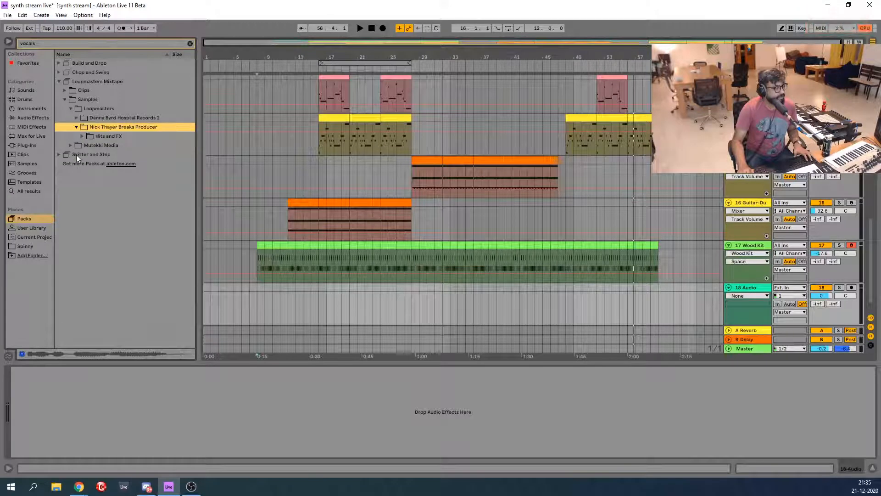
left_click(84, 137)
left_click(109, 145)
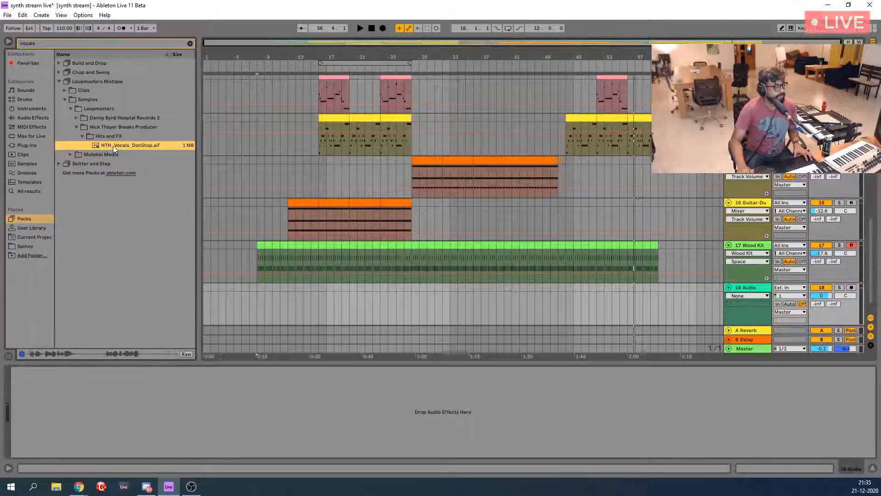
left_click_drag(113, 145, 260, 304)
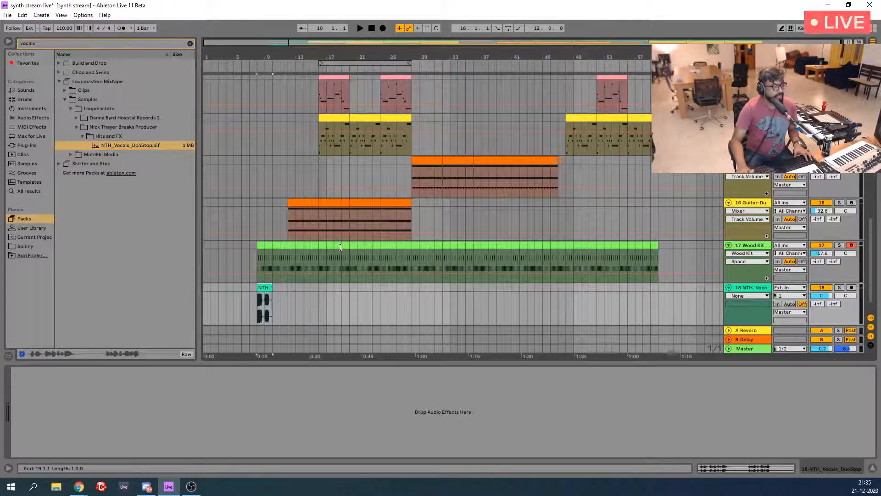
mouse_move(307, 43)
left_mouse_down()
mouse_move(307, 71)
mouse_move(307, 43)
left_mouse_up()
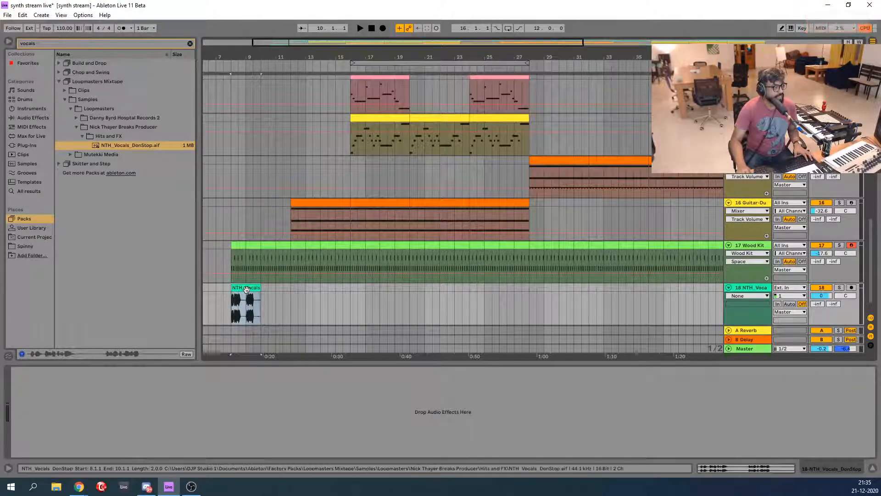
left_click_drag(246, 289, 282, 294)
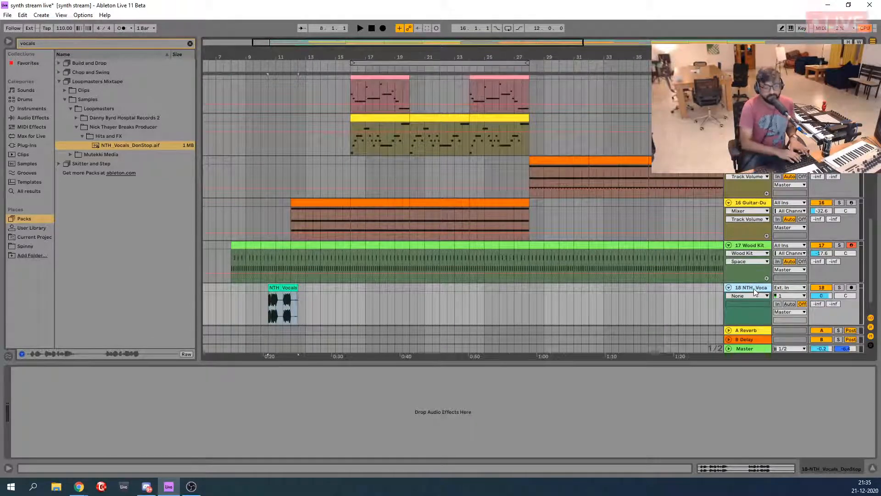
Insert a MIDI track below the vocal track and load Spectral Resonator from the Reverb & Resonance effects onto the vocal track
key("ctrl+shift+t")
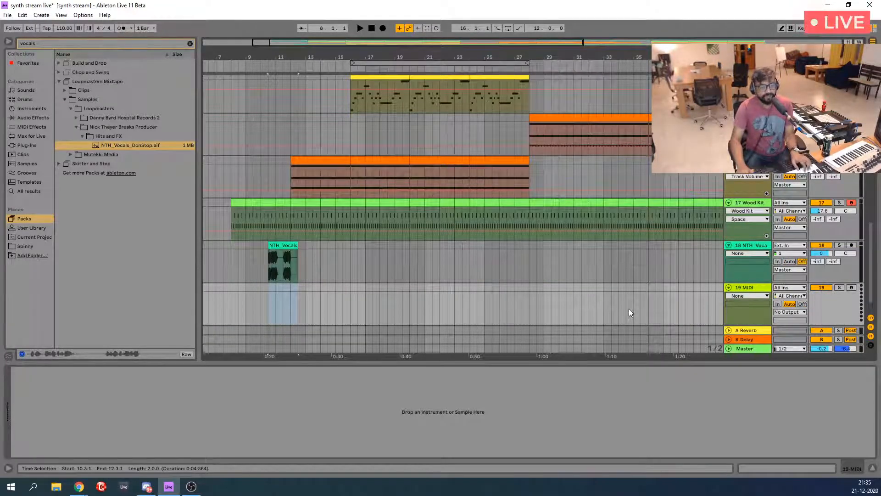
left_click(190, 43)
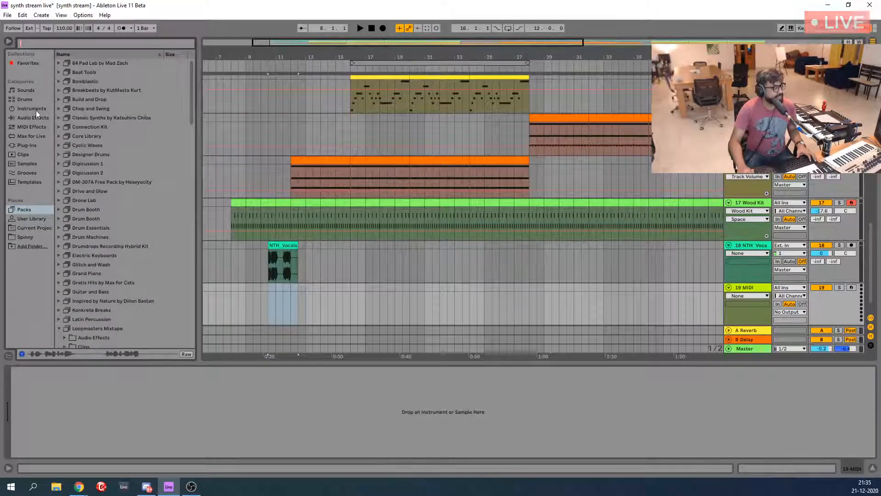
left_click(32, 117)
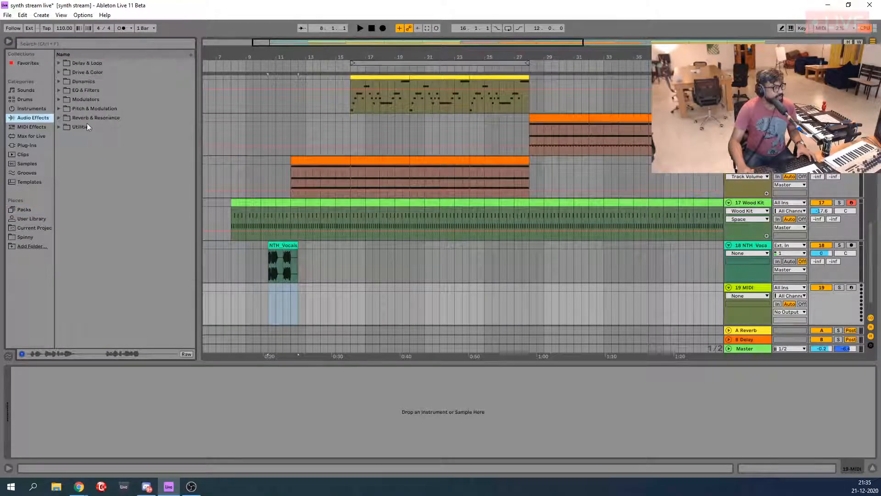
left_click(56, 109)
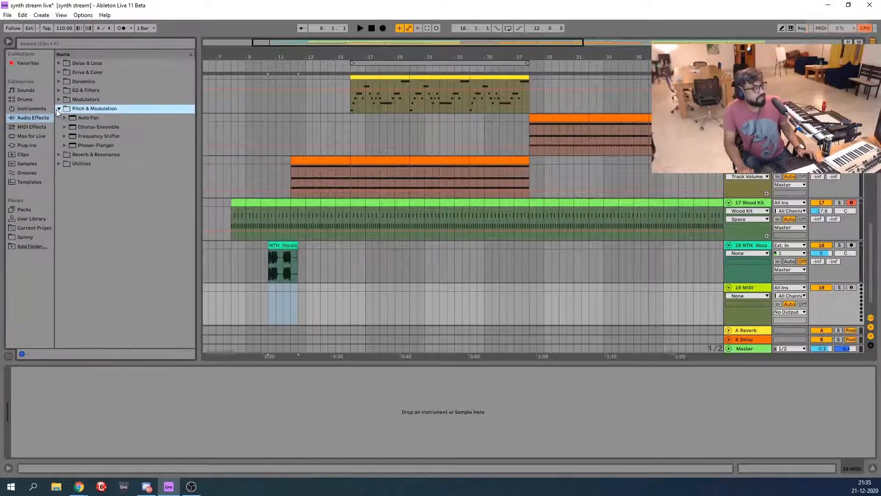
left_click(59, 154)
left_click(97, 165)
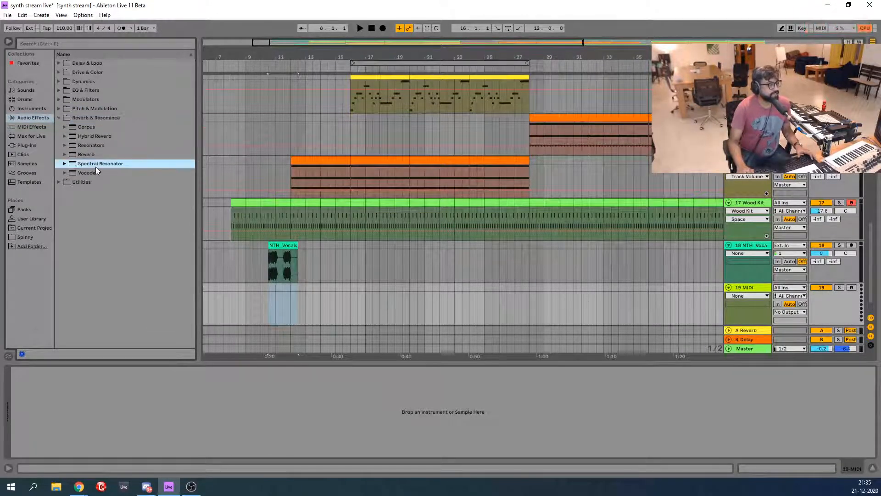
left_click(280, 267)
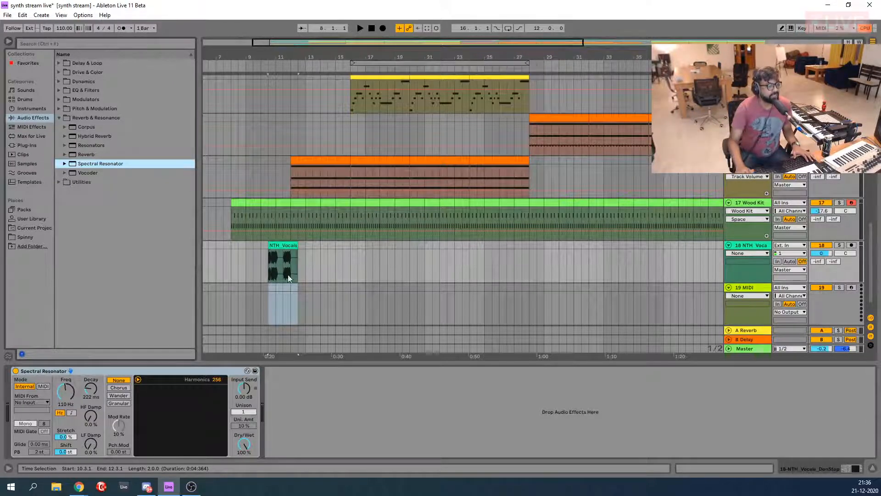
Play the vocal clip through Spectral Resonator and switch the effect's mode from Internal to MIDI
left_click(266, 264)
key("space")
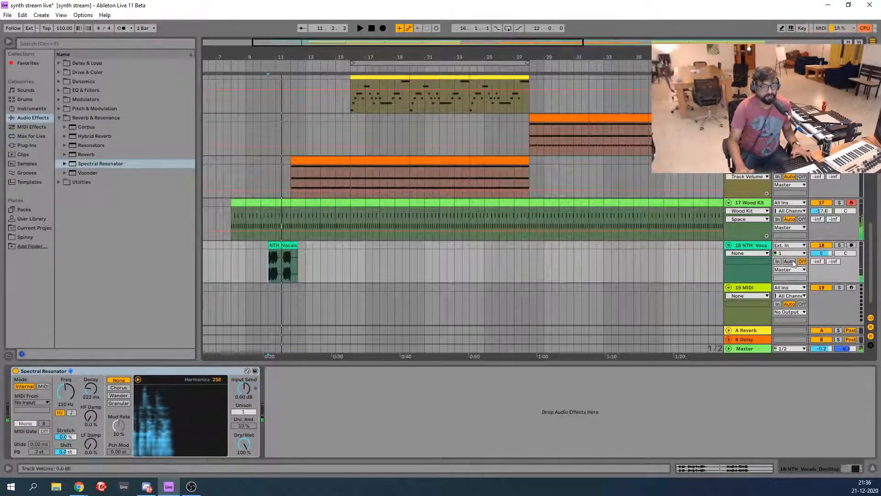
left_click(43, 386)
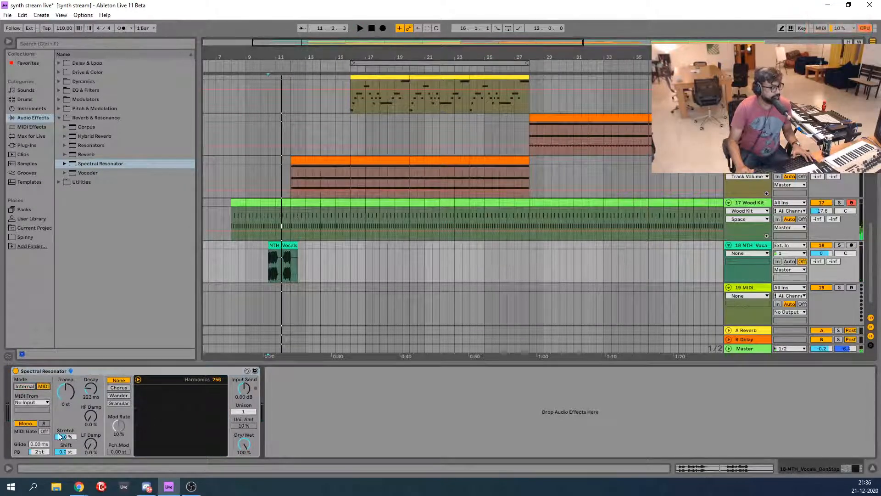
key("space")
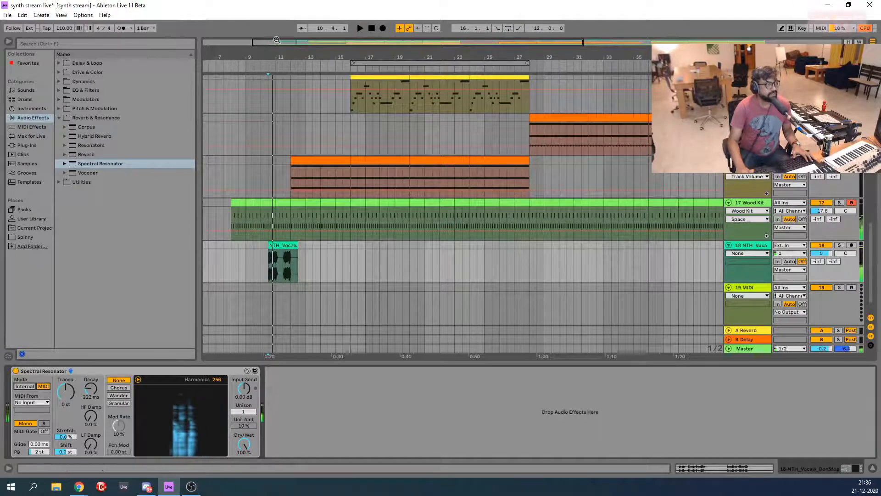
Move the vocal clip to start at bar 10 and play it from 9.4.1
left_click_drag(277, 40, 277, 111)
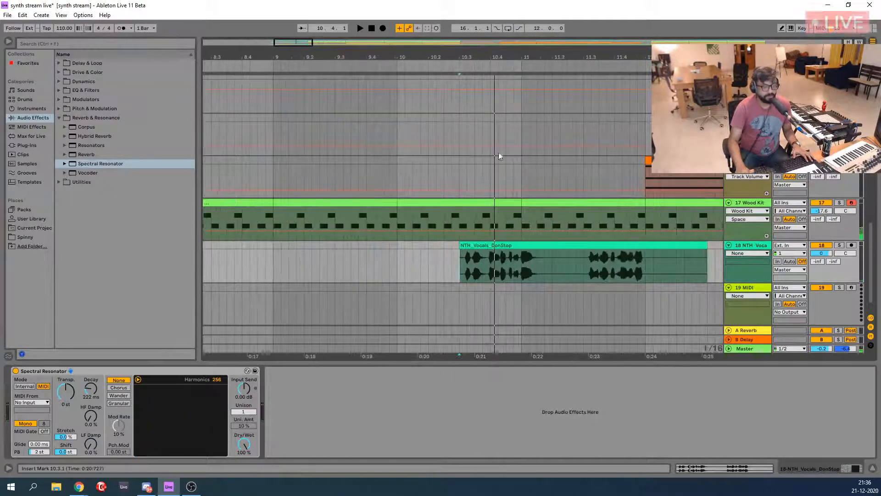
left_click_drag(564, 243, 501, 247)
left_click(366, 267)
key("space")
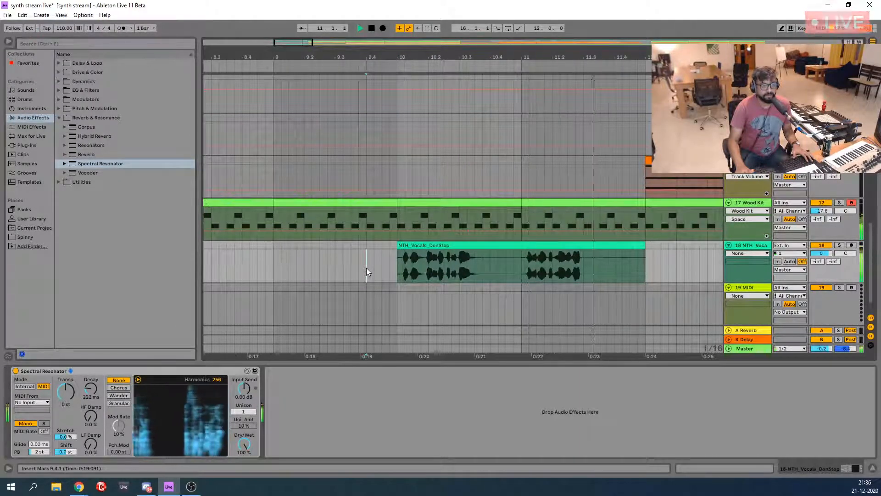
Stop playback and split the vocal clip at bar 11, between its two phrases
left_click(522, 271)
key("space")
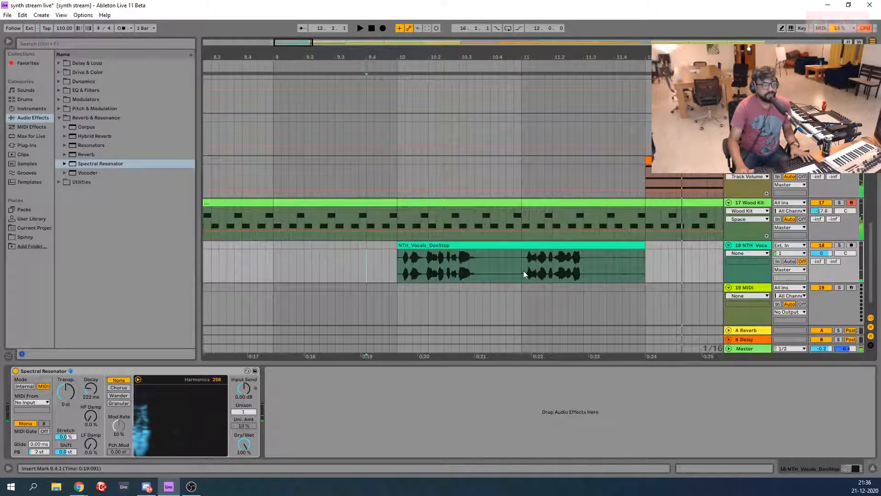
key("ctrl+e")
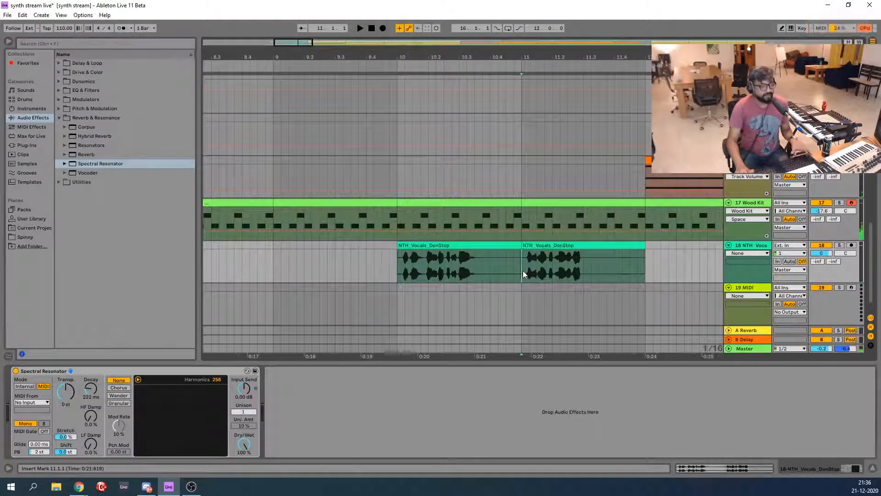
Move the first vocal clip from bar 10 to start at bar 9 and deactivate it
left_click(490, 244)
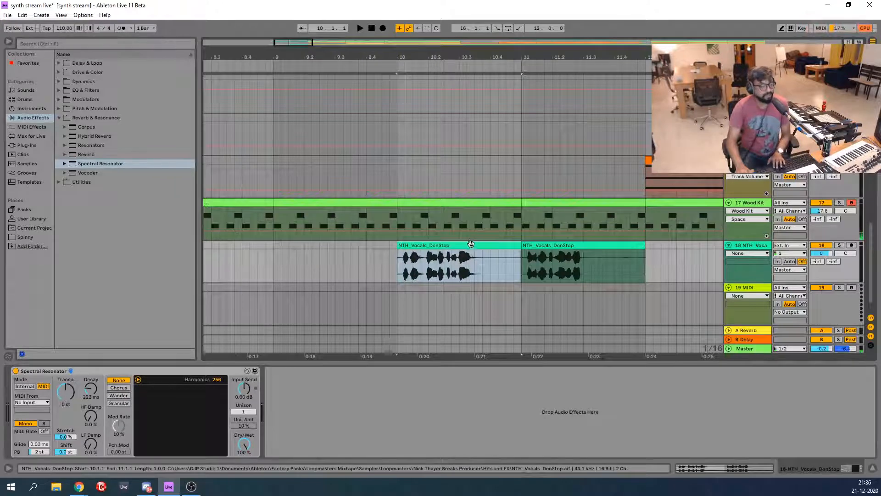
left_click_drag(490, 244, 348, 244)
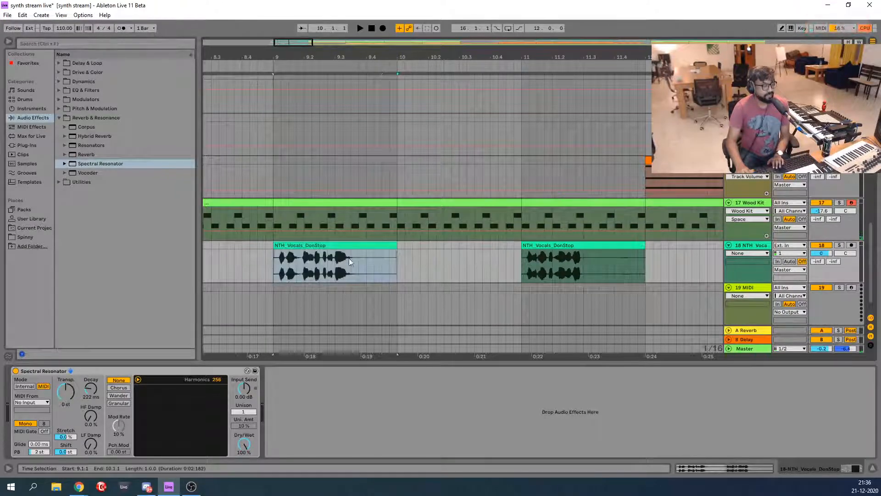
key("0")
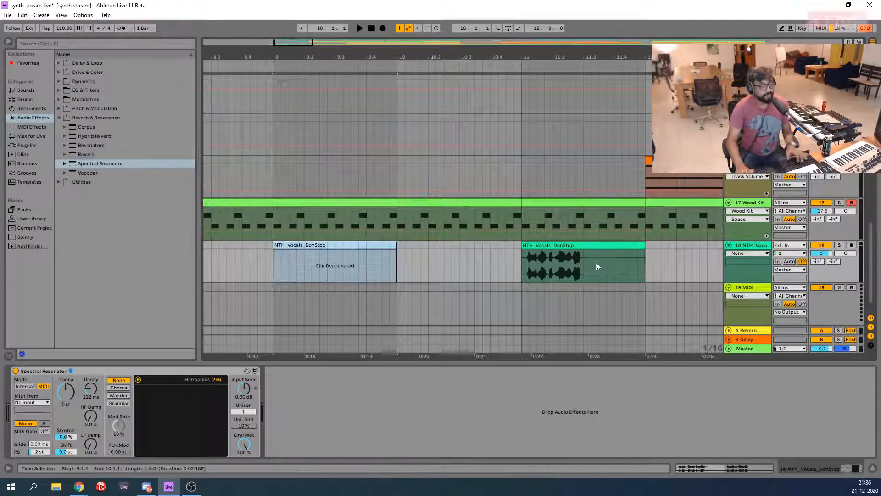
Play the remaining vocal clip from bar 11 and set Spectral Resonator's MIDI source to 19-MIDI
left_click(521, 264)
key("space")
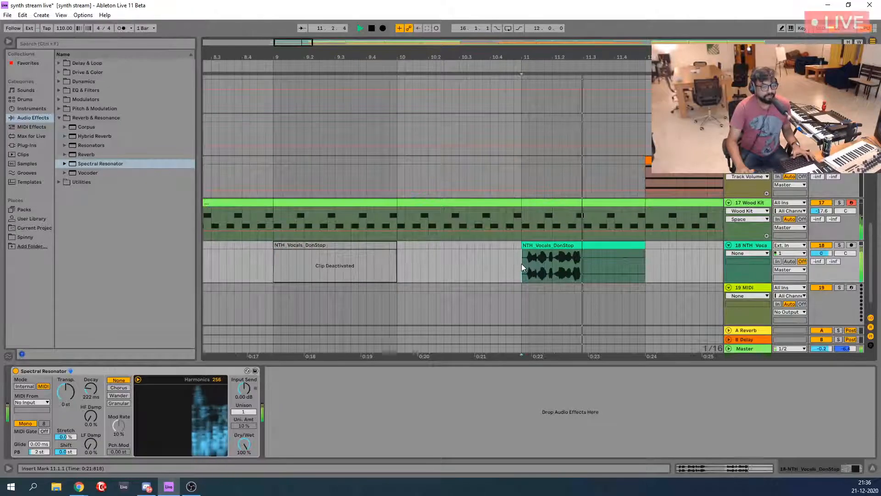
left_click(31, 402)
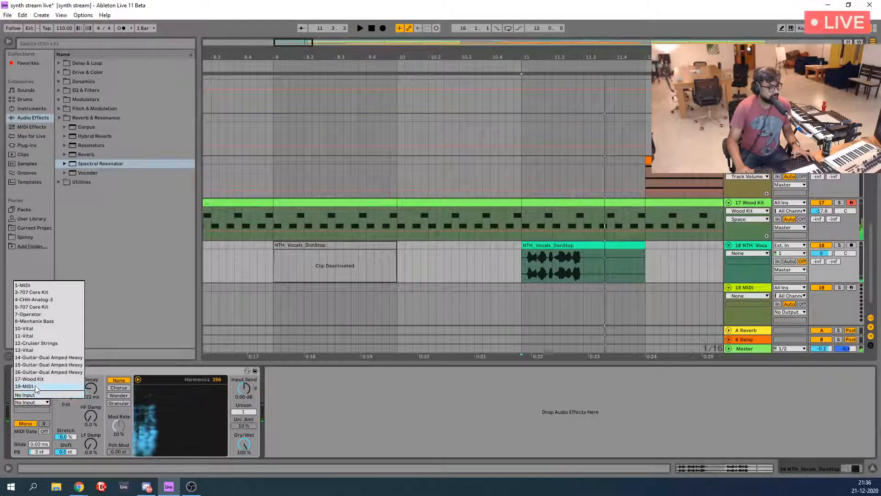
left_click(35, 387)
scroll(724, 272, "down", 1)
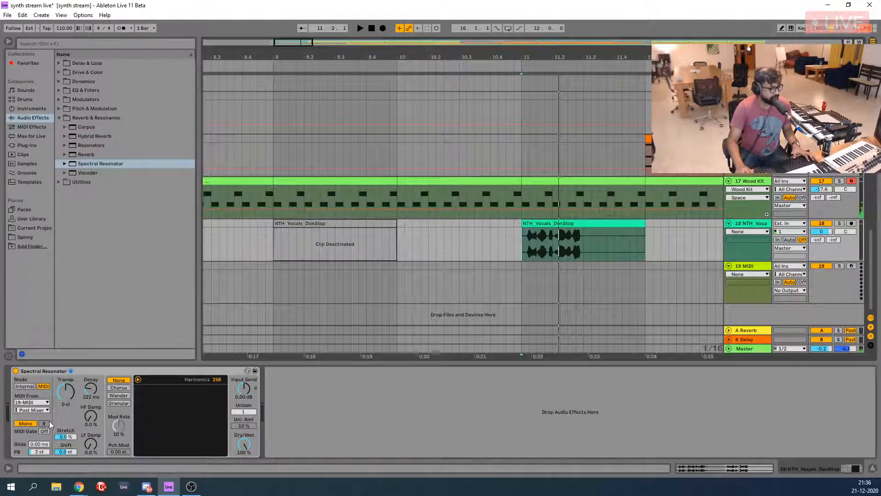
Set Spectral Resonator's Unison to 4 and audition the vocal clip repeatedly from bar 11
left_click(249, 414)
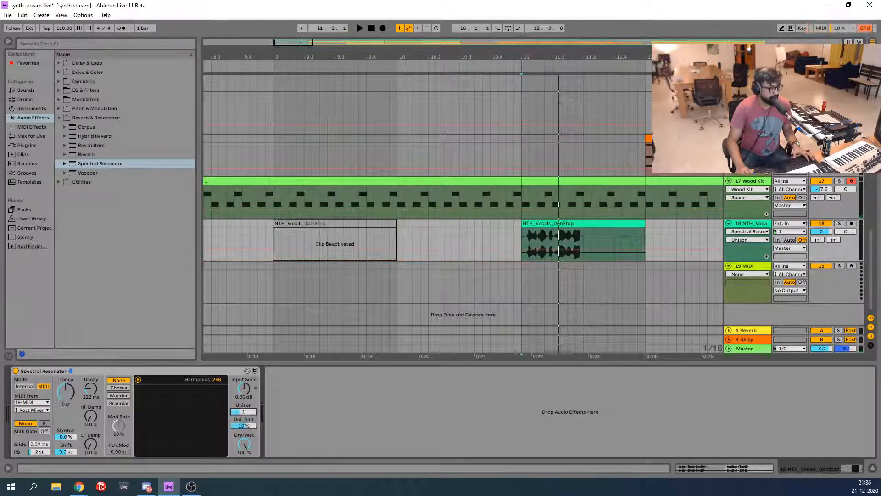
key("space")
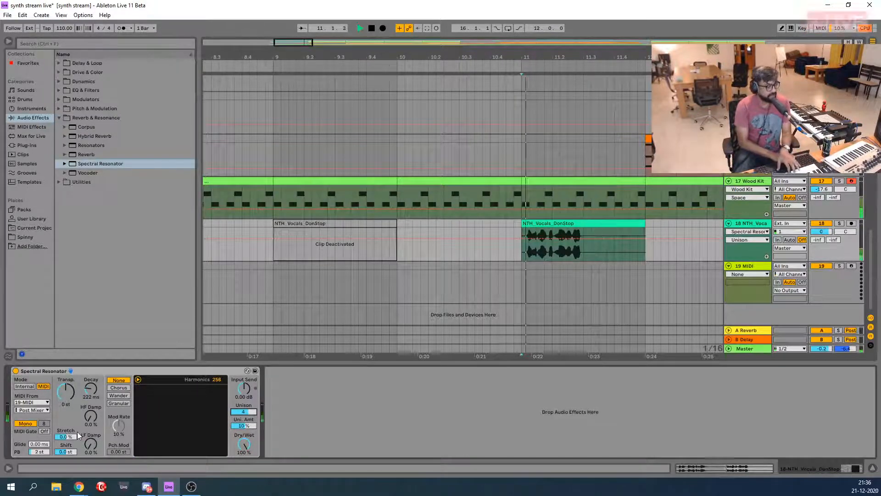
key("space")
key("space")
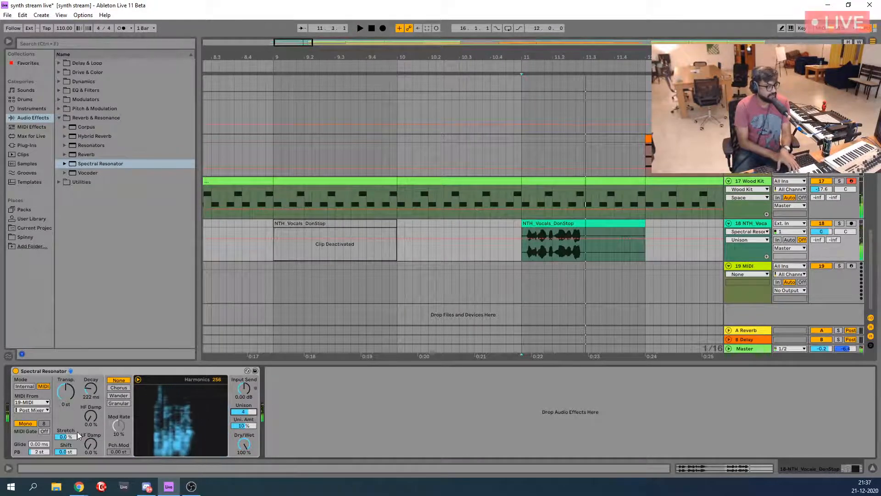
key("space")
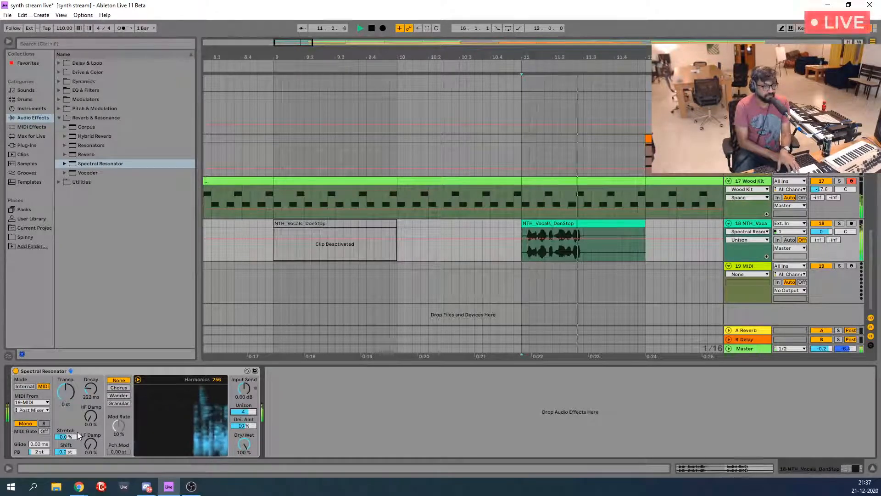
key("space")
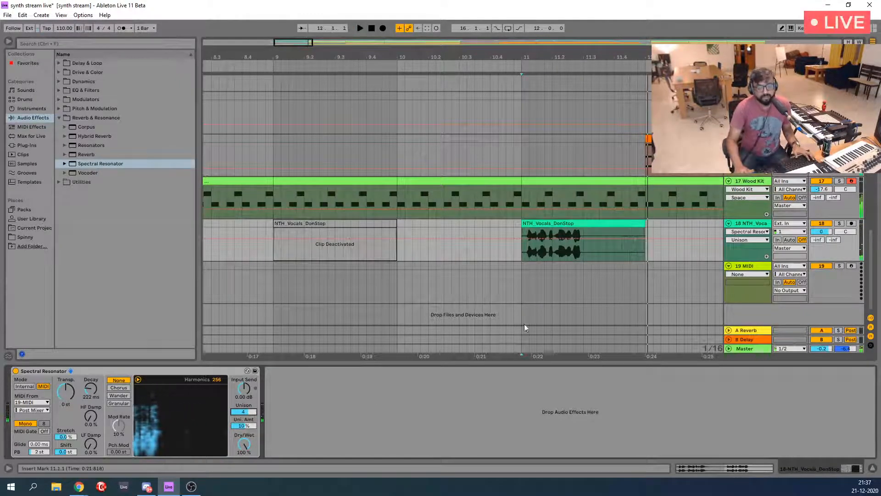
Arm the 19 MIDI track for recording, reselect the vocal track and play its clip from bar 11 through the resonator
left_click(852, 266)
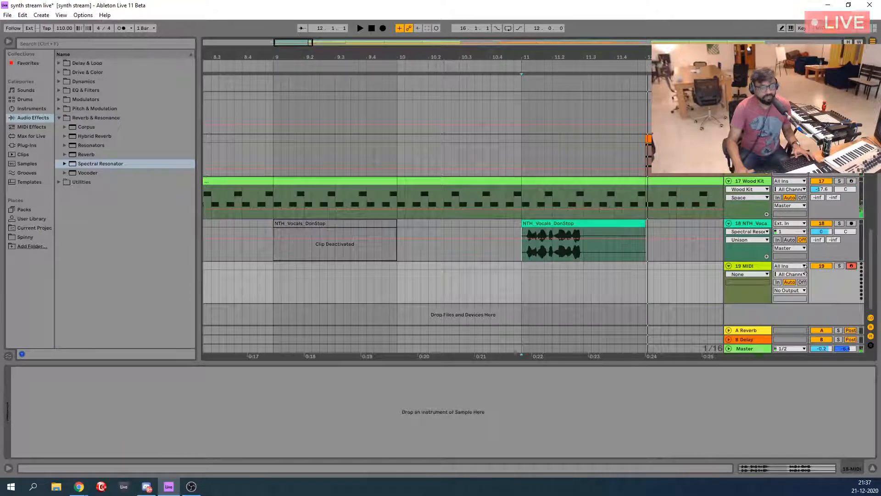
left_click(757, 224)
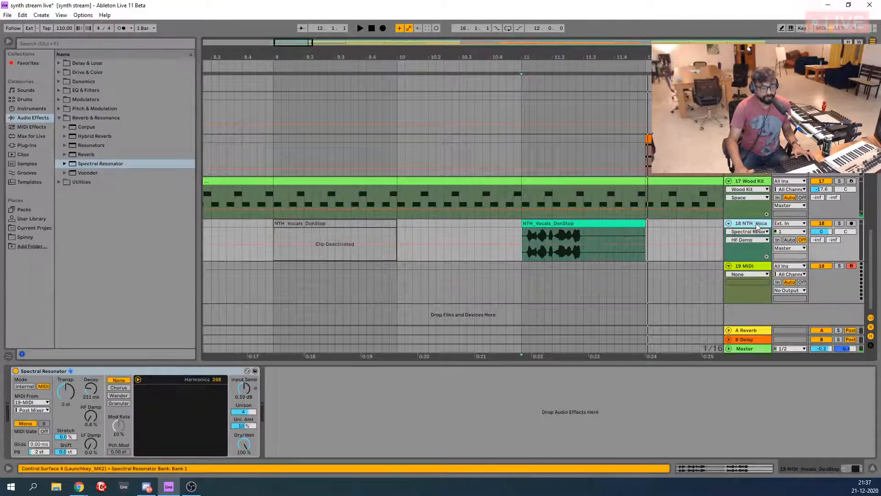
key("space")
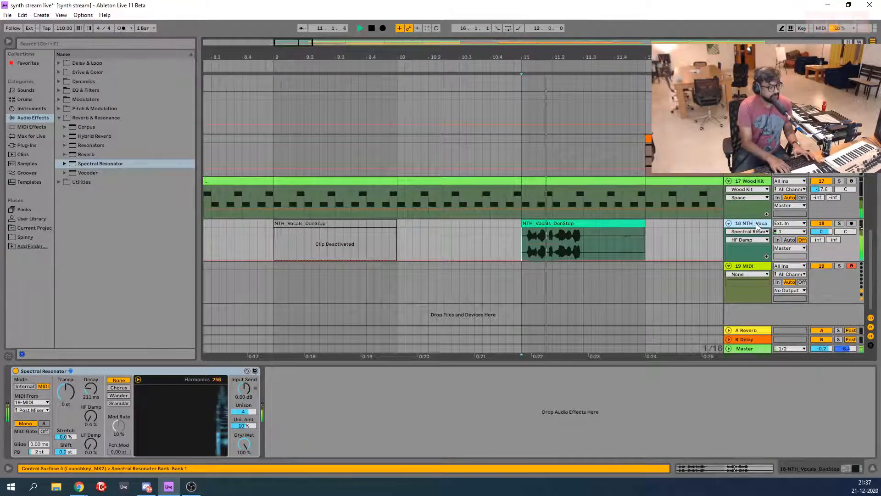
key("space")
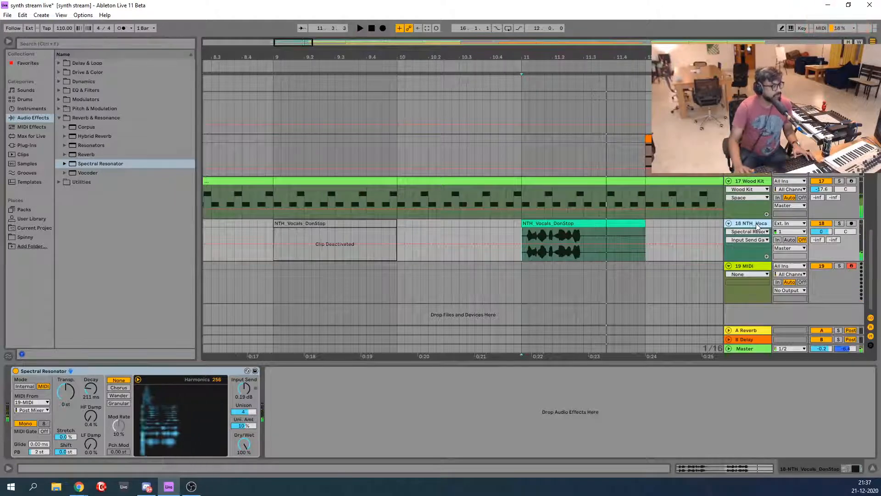
key("space")
key("space")
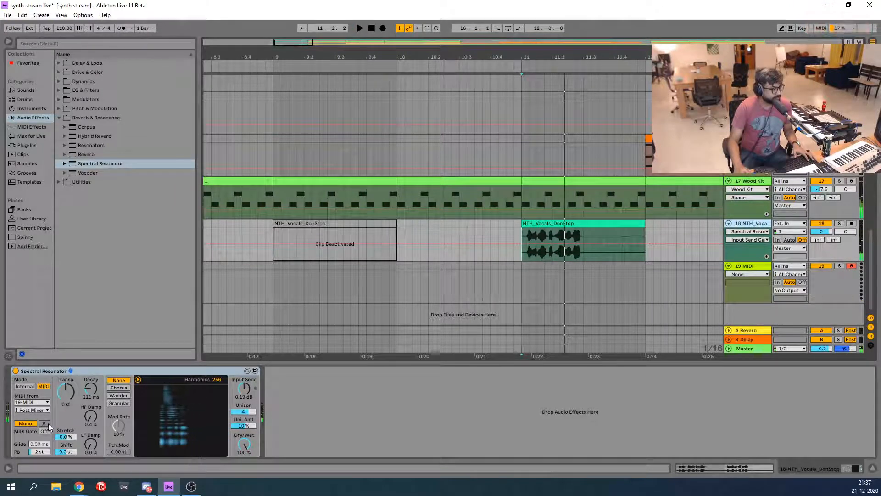
Switch Spectral Resonator from Mono to Poly and audition the vocal clip from bar 11
left_click(25, 423)
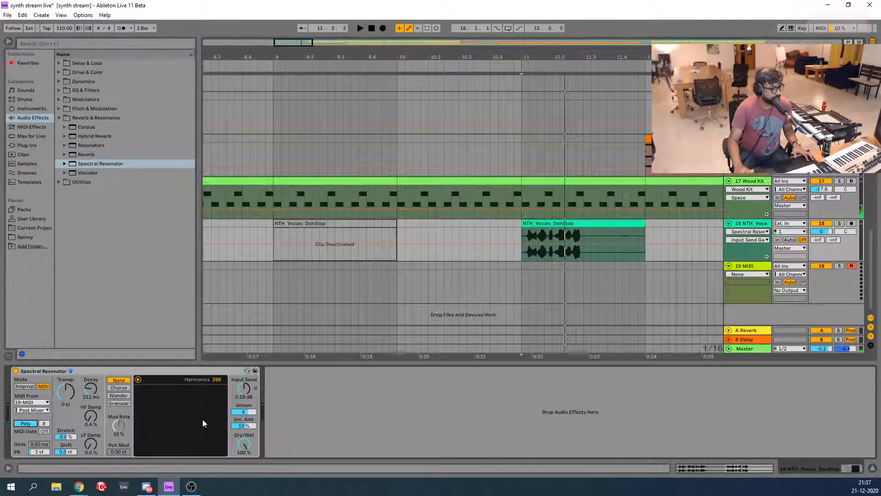
key("space")
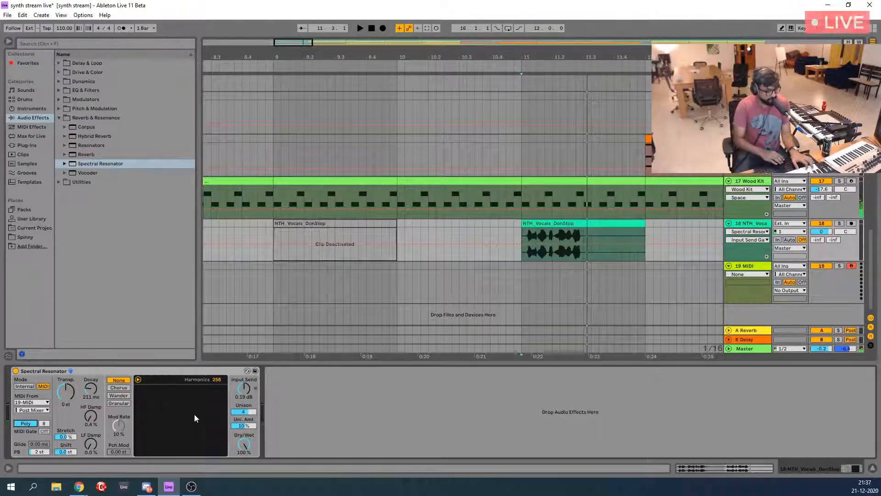
key("space")
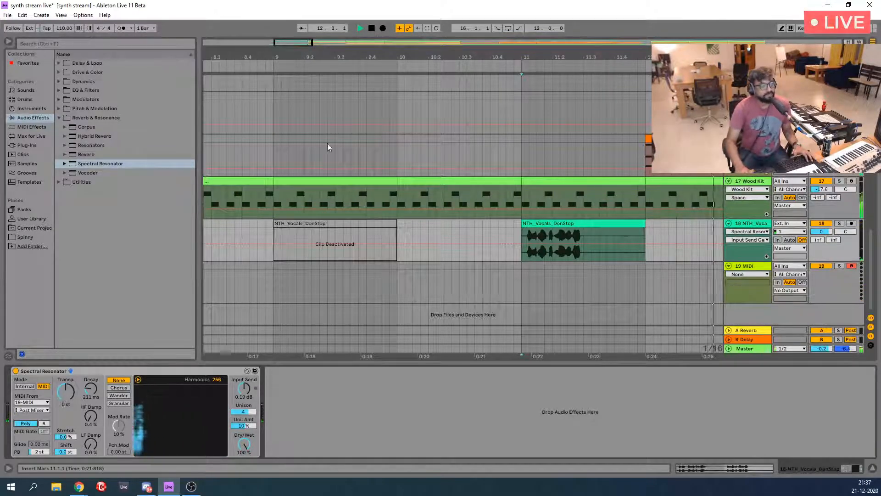
key("space")
Lower the vocal track's volume to -0.9 dB and play the vocal clip from 11.2.3
left_click_drag(291, 41, 291, 56)
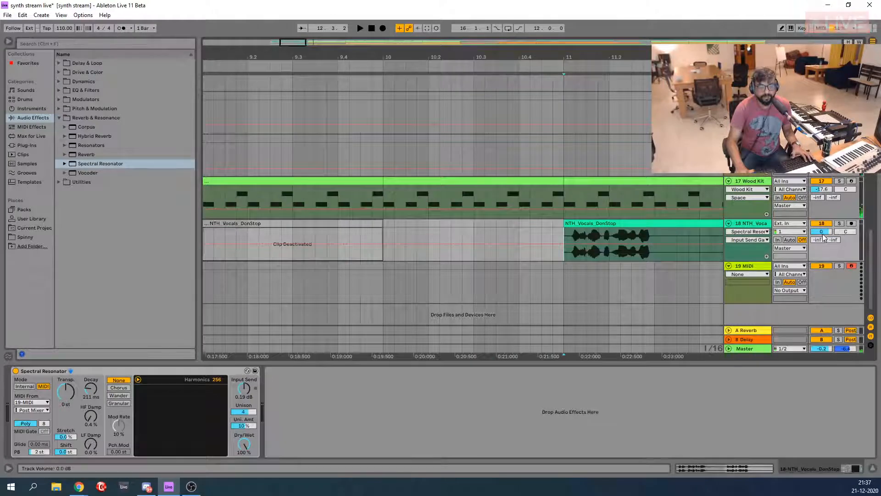
left_click_drag(823, 235, 823, 236)
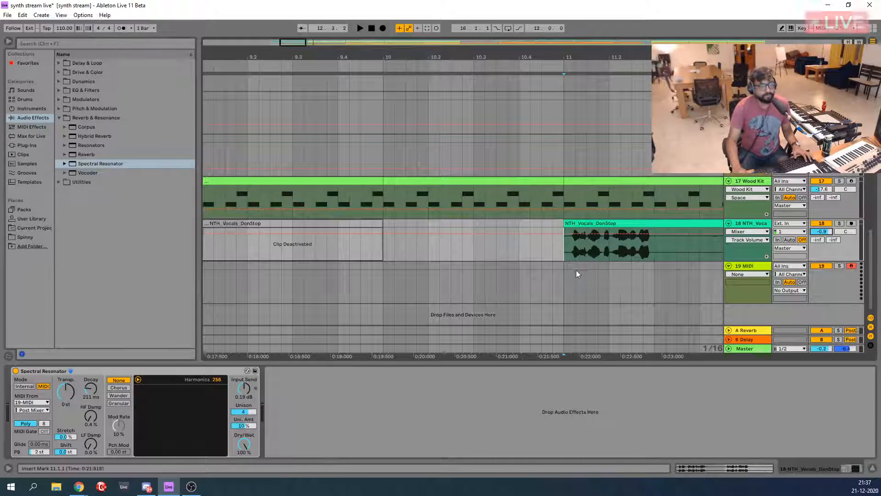
mouse_move(299, 44)
left_mouse_down()
mouse_move(299, 19)
mouse_move(307, 44)
left_mouse_up()
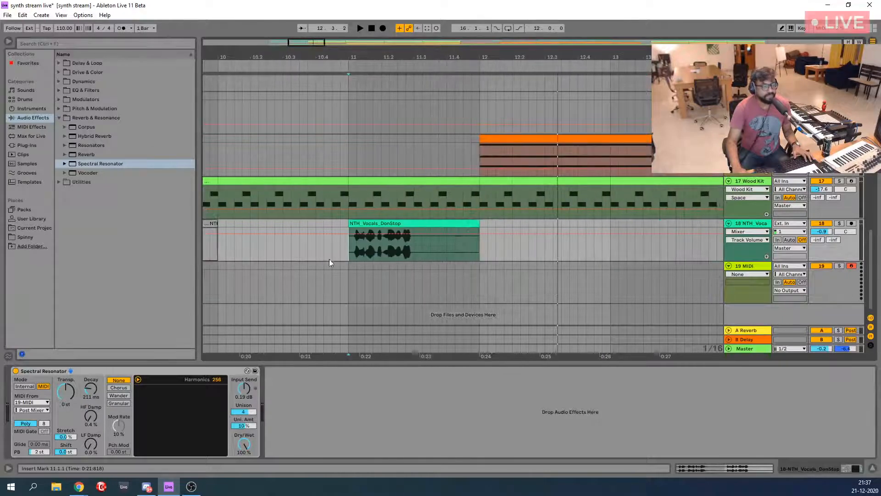
left_click(400, 245)
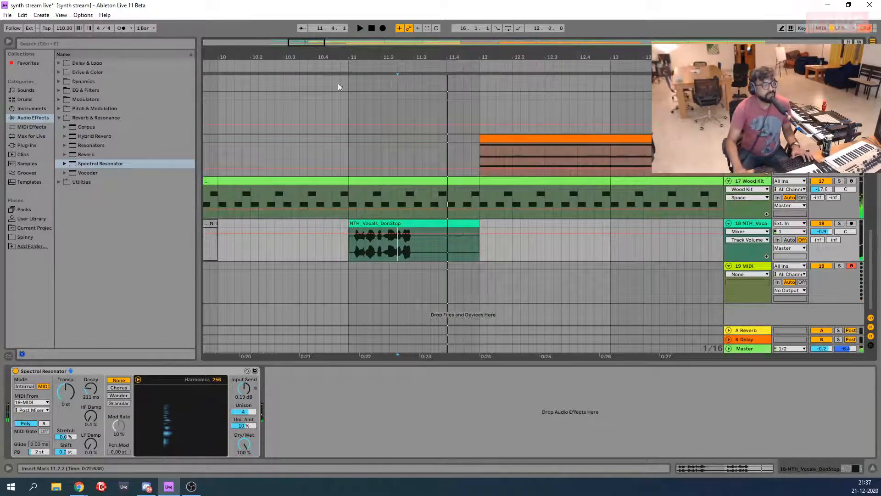
Split the vocal clip at 11.3 and delete the silent part after the split
left_click_drag(305, 41, 505, 317)
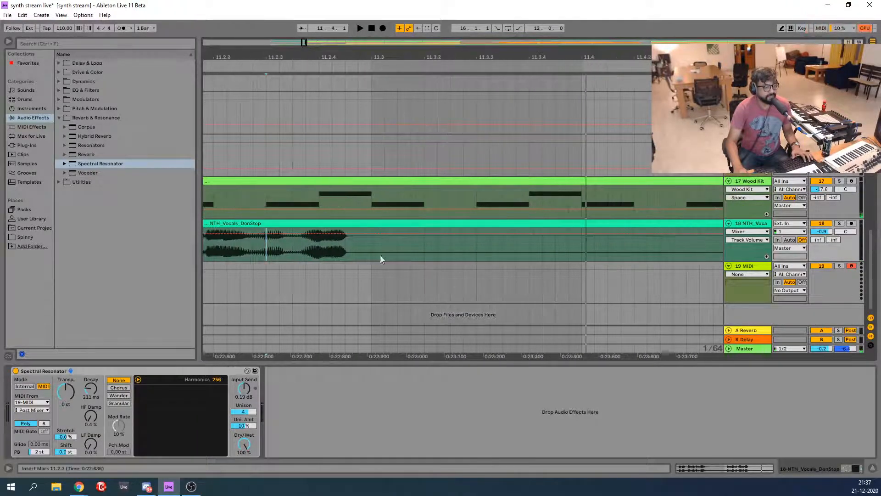
key("ctrl+e")
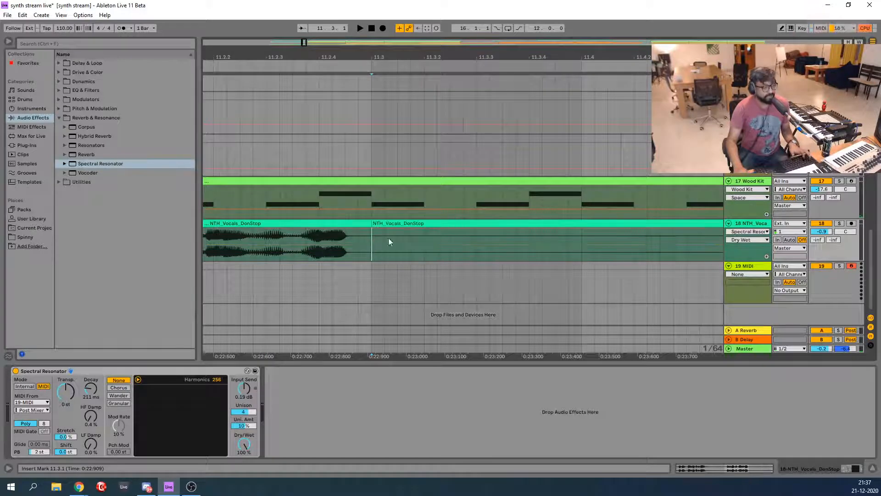
left_click(428, 223)
key("Delete")
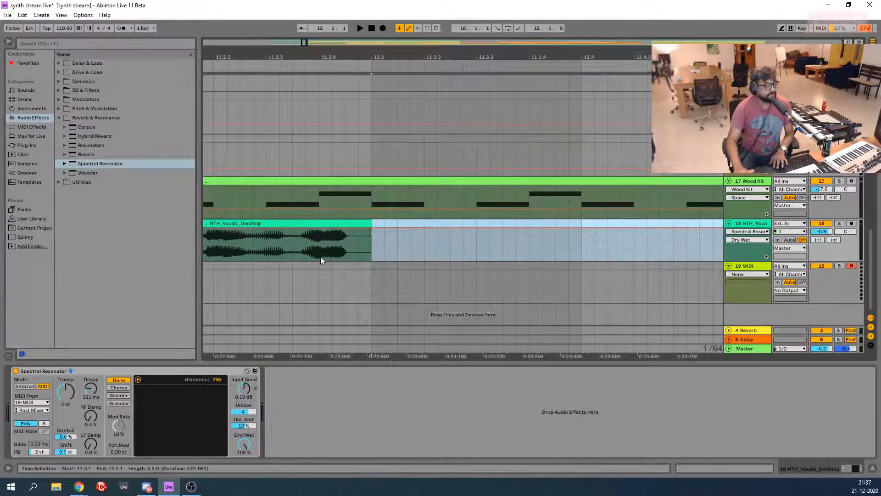
Trim the end of the vocal clip back to where its waveform ends, between 11.2.4 and 11.3
left_click_drag(370, 224, 358, 224)
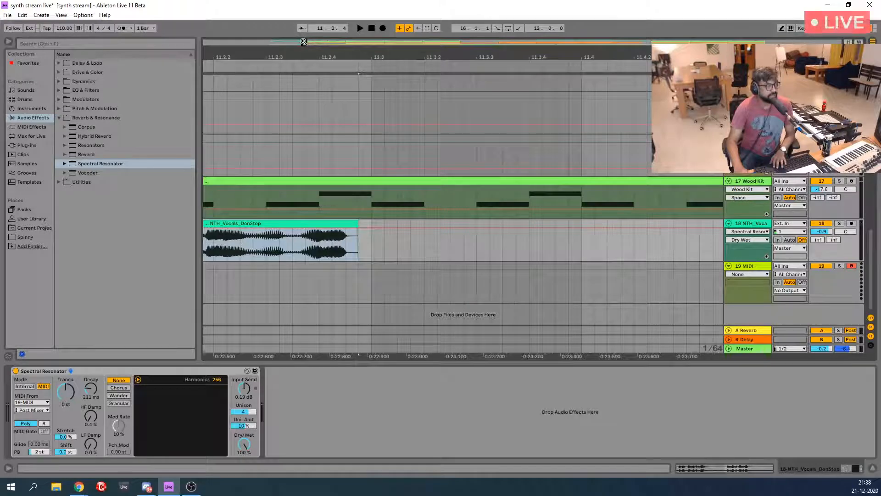
left_click_drag(303, 42, 427, 58)
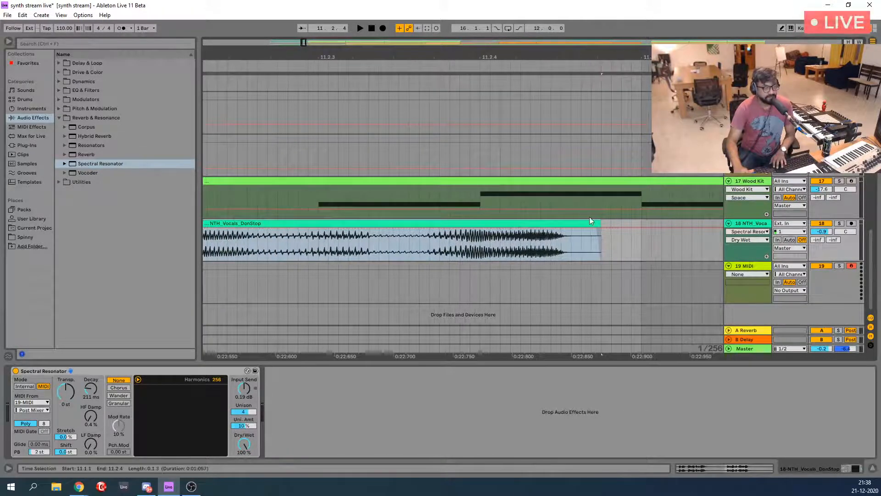
left_click_drag(595, 223, 574, 227)
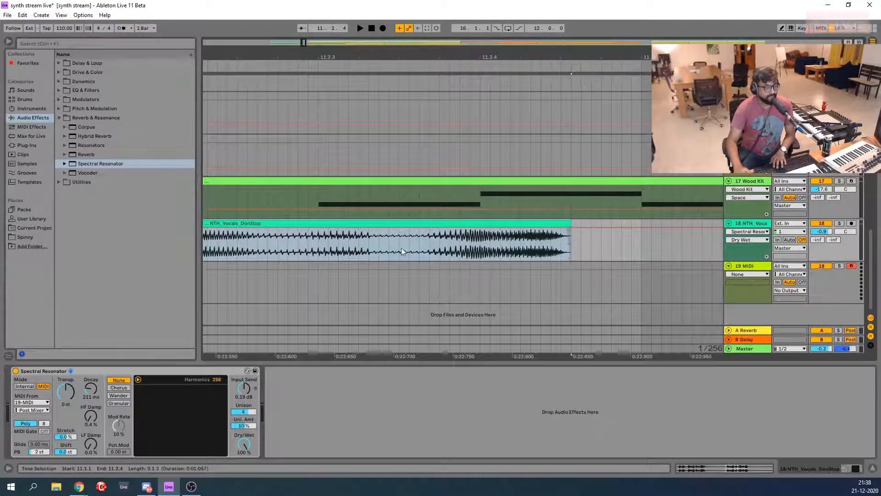
Split the vocal clip before its last syllable, between 11.2.3 and 11.2.4, and move that syllable to start at 11.4.3
left_click(414, 244)
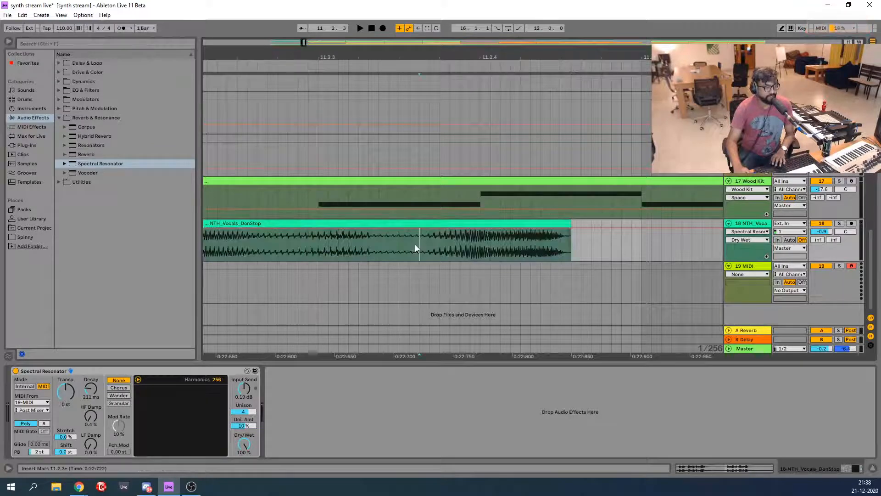
key("ctrl+e")
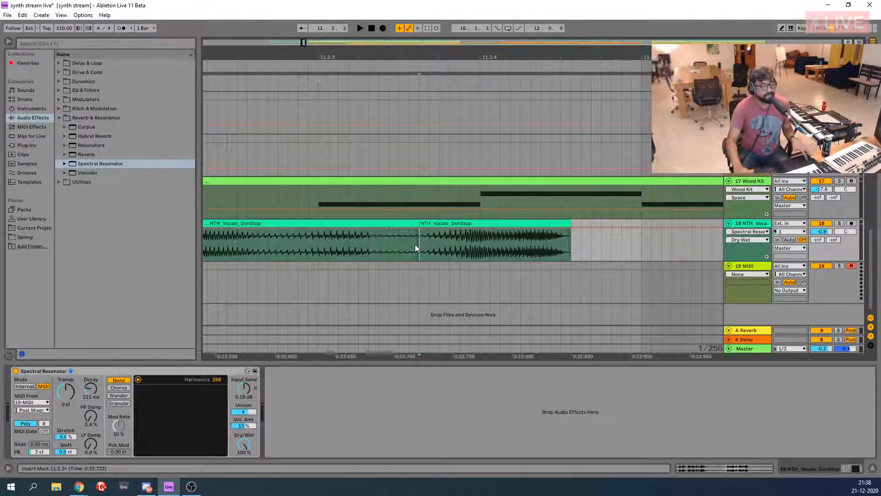
left_click(534, 220)
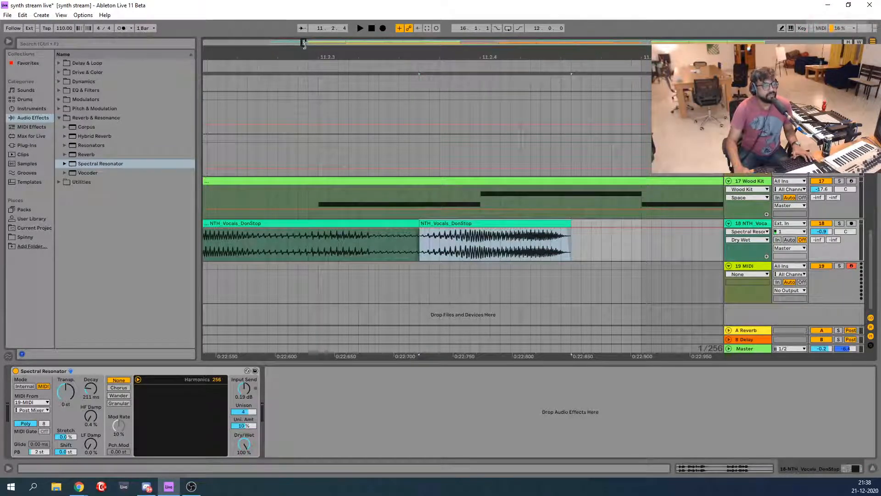
left_click_drag(303, 42, 301, 37)
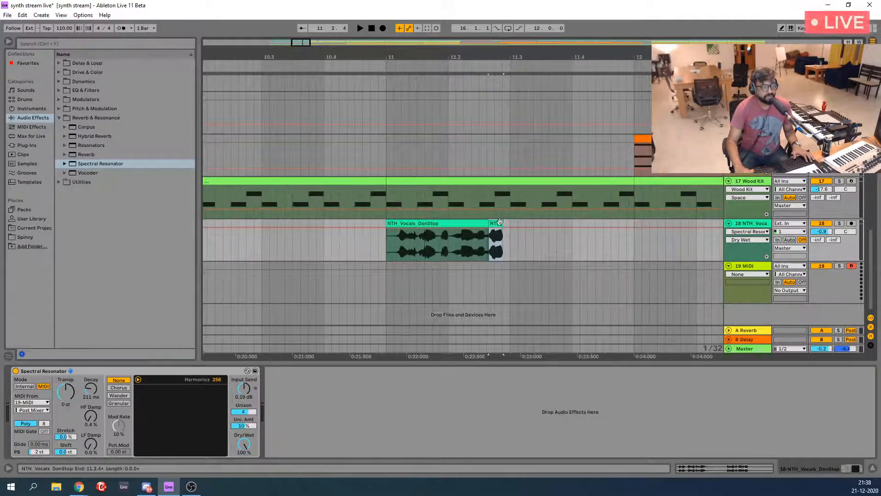
left_click_drag(500, 228, 612, 227)
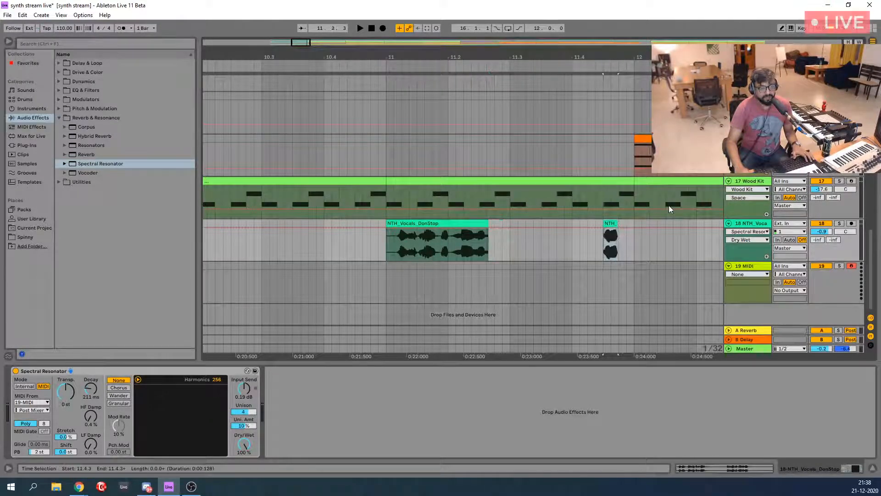
Play the moved vocal syllable from 11.4.2 and stop playback
left_click(585, 238)
key("space")
key("space")
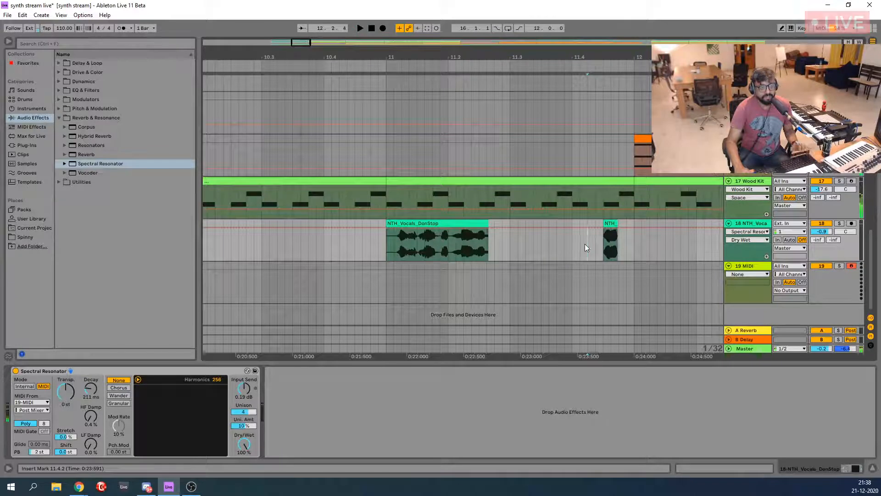
Time-stretch the moved vocal syllable clip so it runs from 11.4.3 to about 12.3.1
left_click(615, 223)
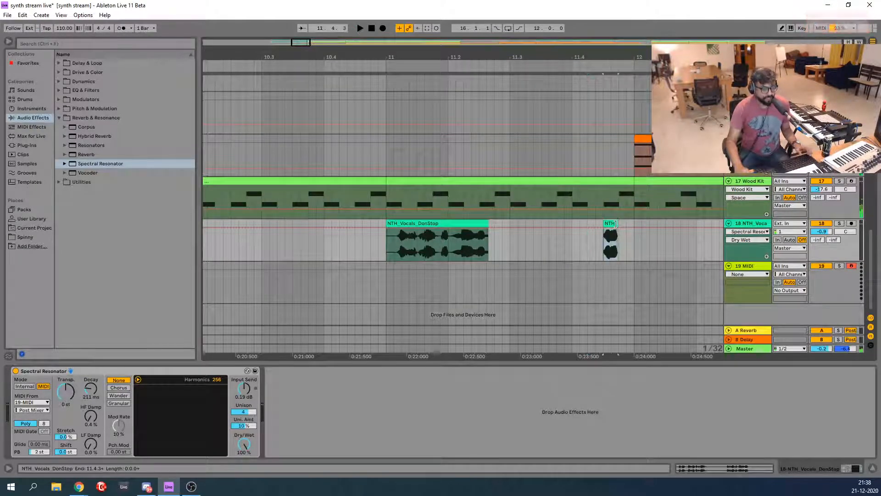
mouse_move(615, 223)
left_mouse_down()
mouse_move(775, 232)
mouse_move(576, 232)
mouse_move(692, 231)
mouse_move(609, 228)
left_mouse_up()
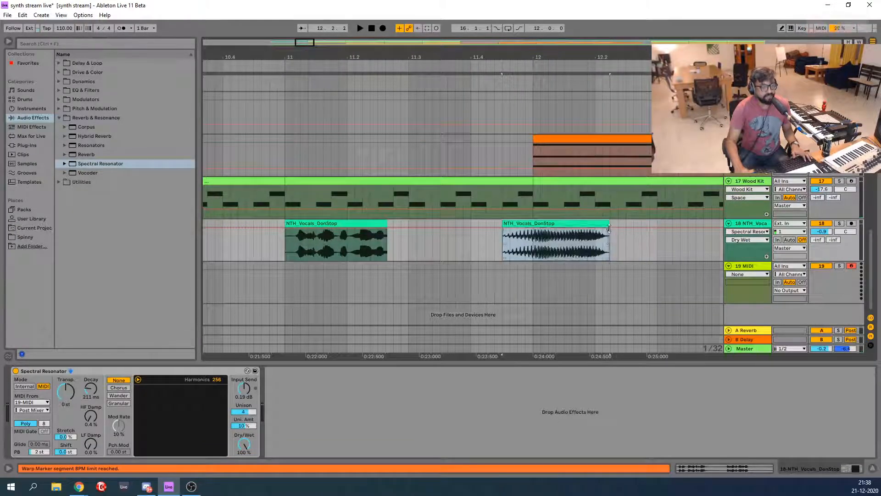
mouse_move(668, 235)
left_mouse_down()
mouse_move(538, 224)
mouse_move(679, 234)
mouse_move(468, 256)
mouse_move(591, 225)
mouse_move(661, 227)
left_mouse_up()
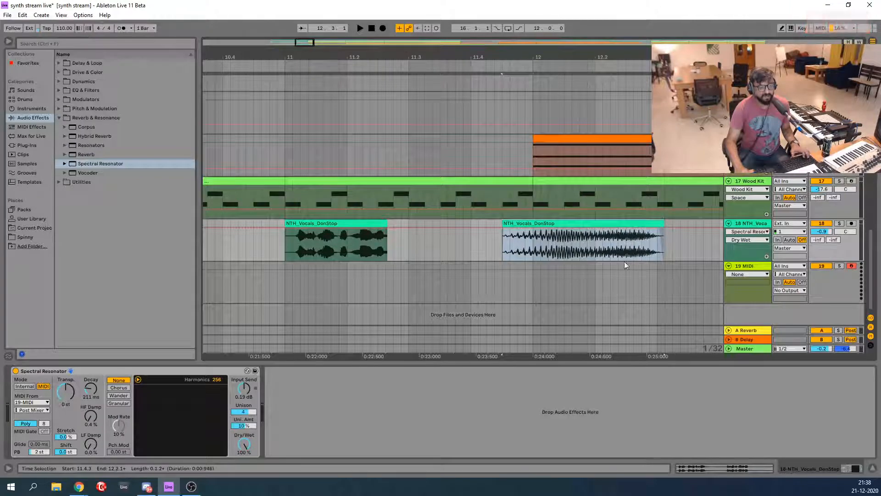
Set the warp mode of the stretched vocal clip to Texture
double_click(579, 226)
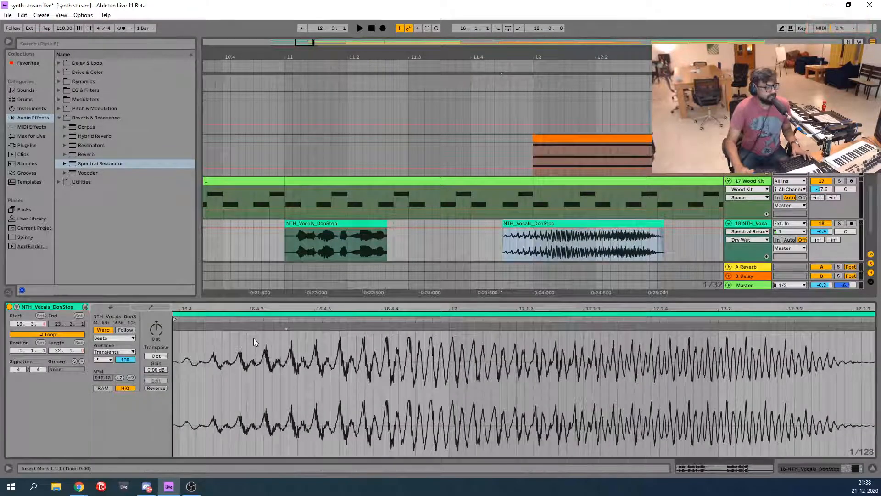
left_click(115, 338)
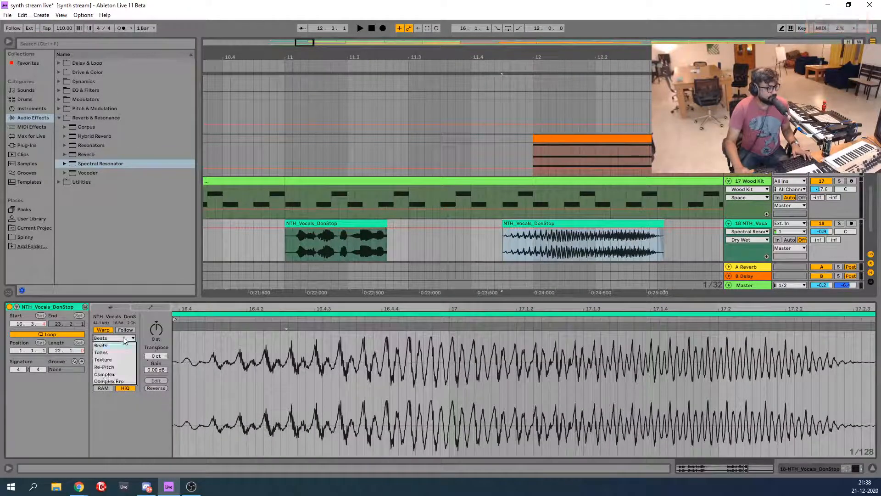
left_click(123, 361)
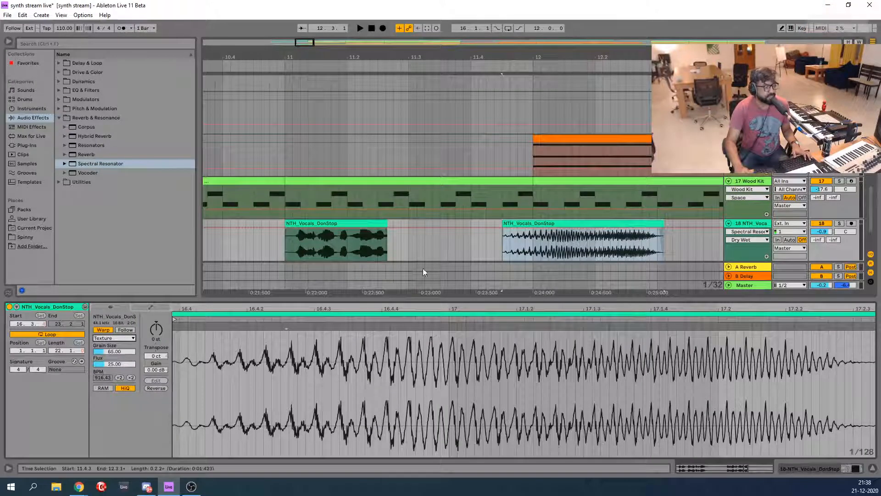
Move the stretched vocal clip earlier so it starts at 11.3.2
left_click(479, 240)
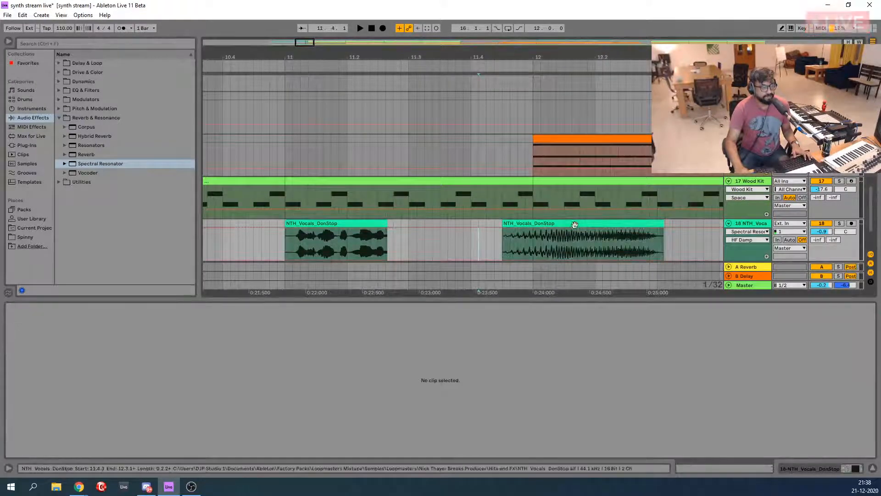
left_click_drag(578, 221, 554, 228)
left_click_drag(513, 227, 497, 230)
Run playback from 10.3.4 over the vocal clips while performing notes for the Spectral Resonator on the armed MIDI track
left_click(407, 241)
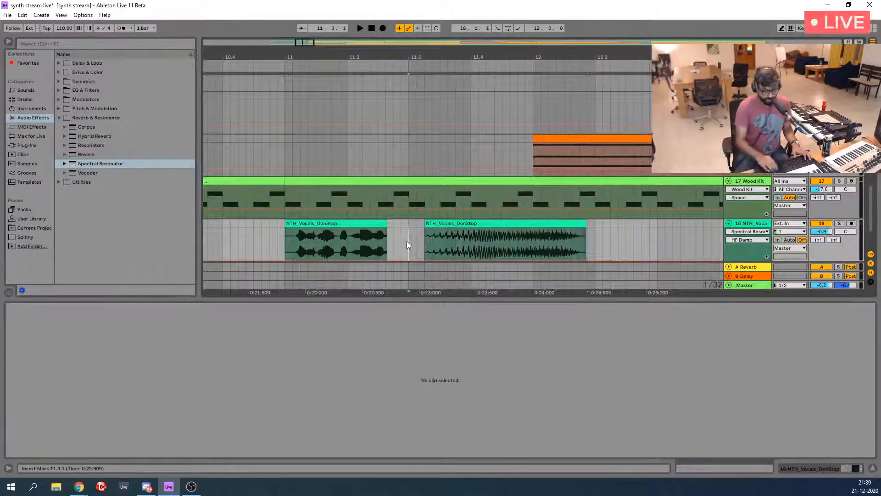
key("space")
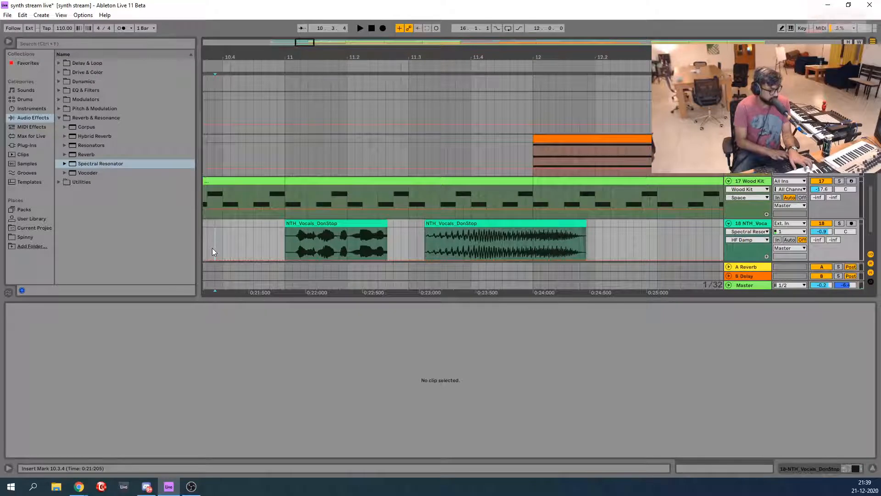
key("space")
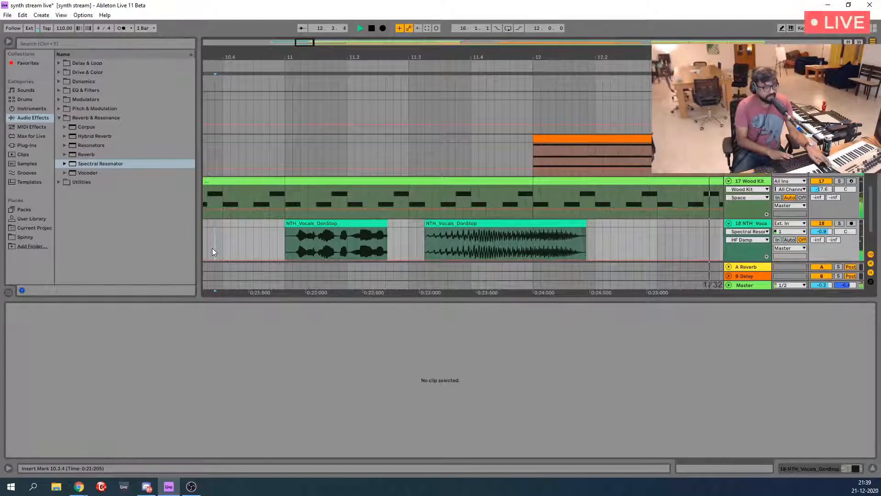
key("space")
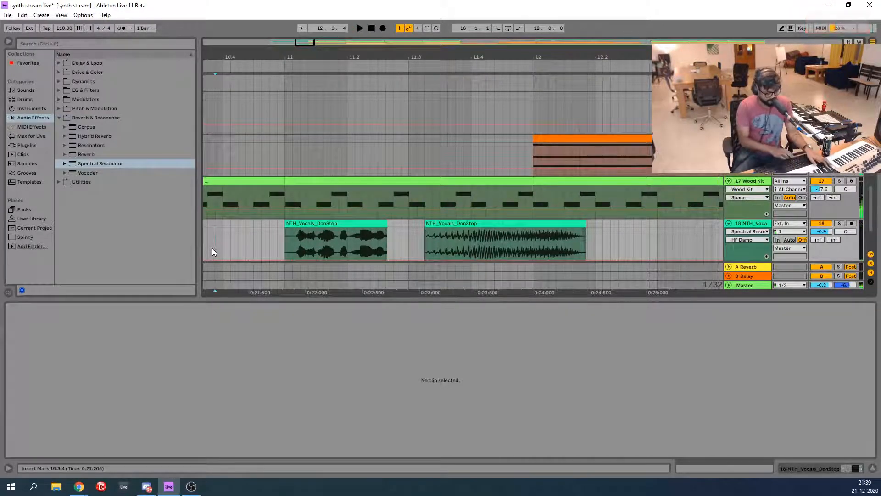
key("space")
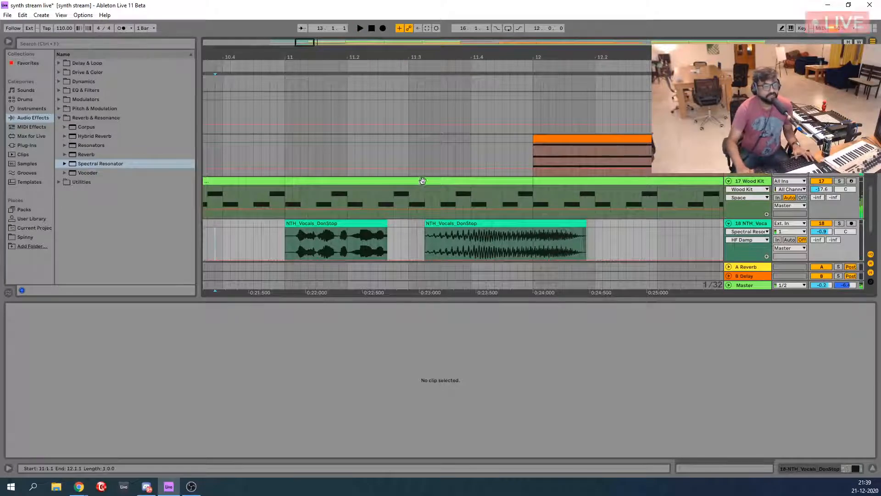
Capture the performed notes as a MIDI clip on track 19
scroll(423, 180, "down", 3)
left_click(760, 211)
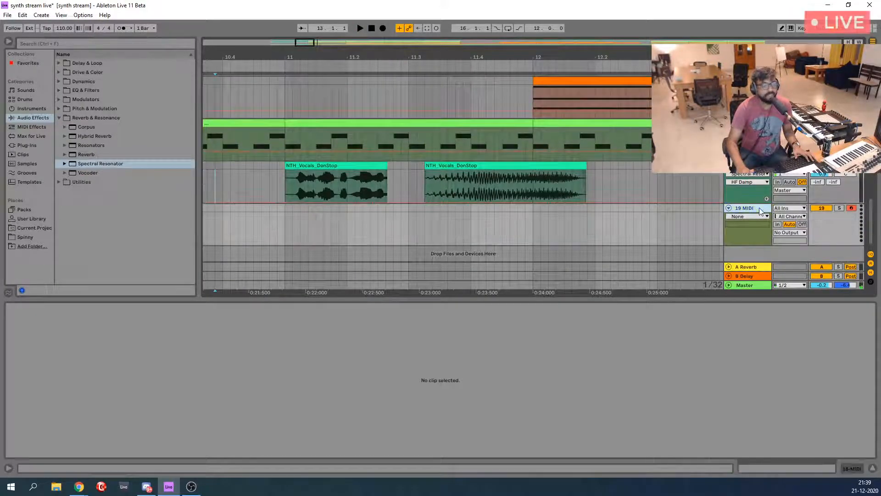
left_click(427, 28)
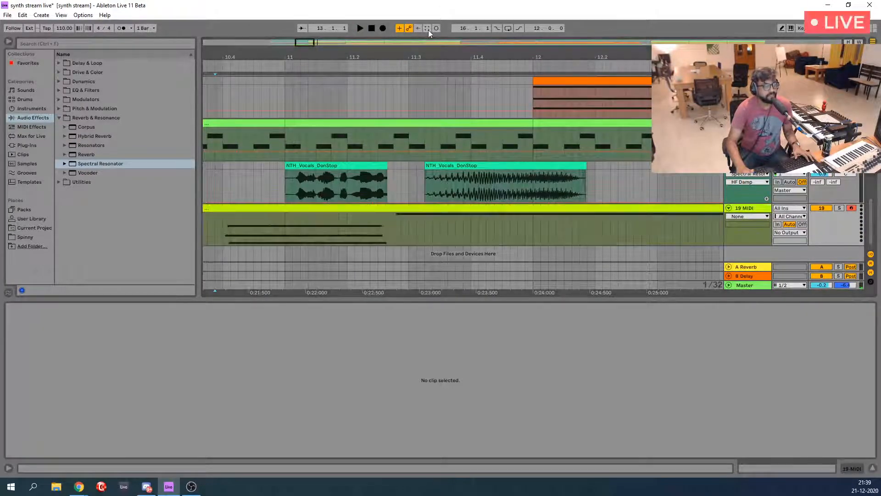
Listen to the vocal clips with the captured MIDI from 10.4.4 and again from 10.4.2
left_click(275, 177)
key("space")
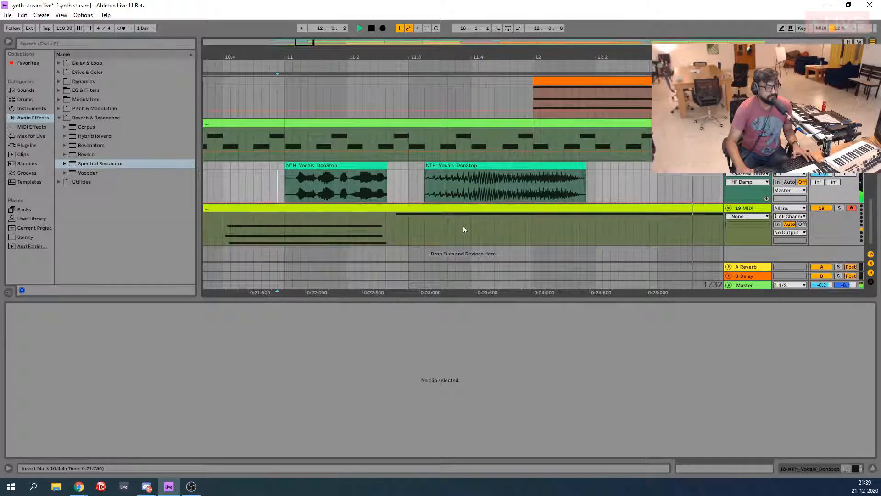
key("space")
key("space")
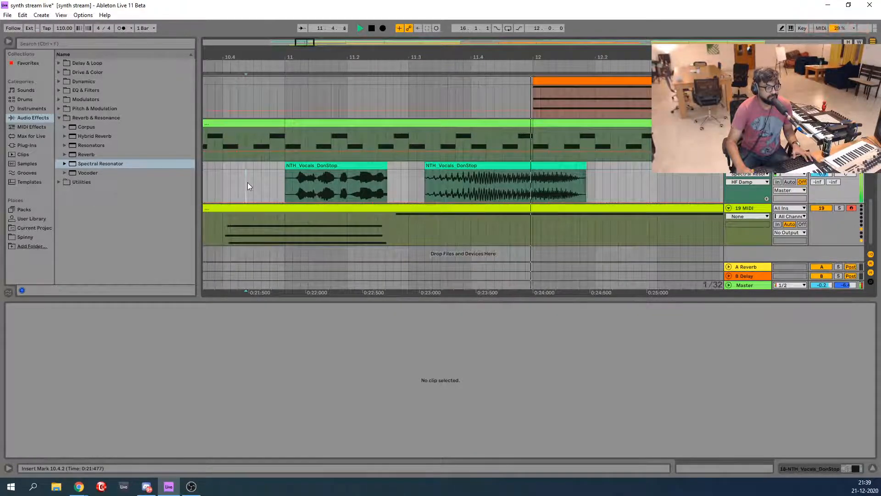
key("space")
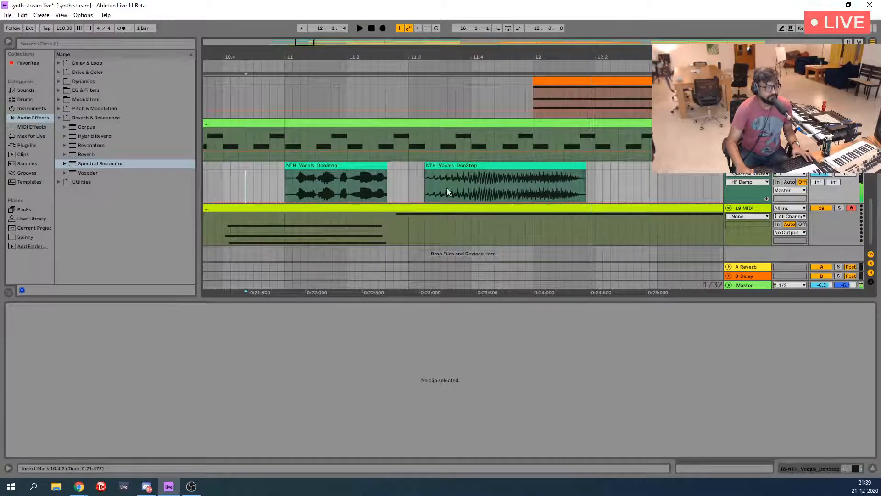
Try stretching the start of the second vocal clip back to 11.3.1, and undo the stretch
left_click(428, 166)
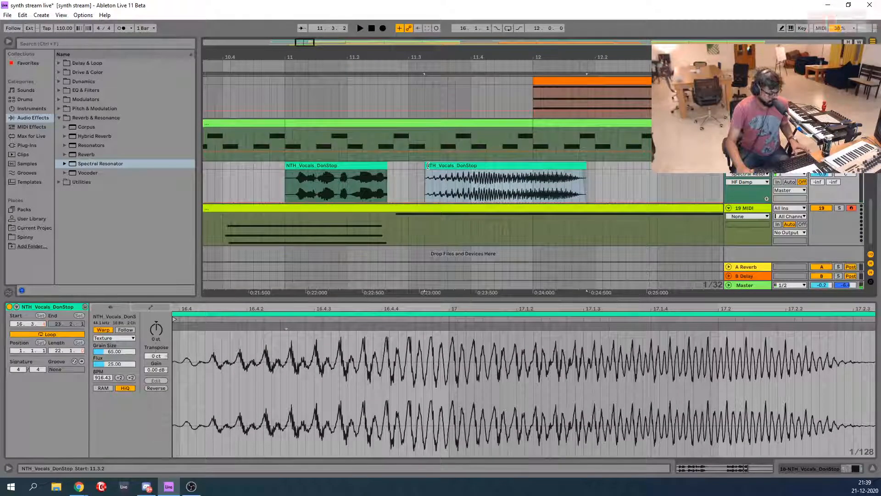
mouse_move(427, 166)
left_mouse_down()
mouse_move(471, 169)
mouse_move(346, 186)
left_mouse_up()
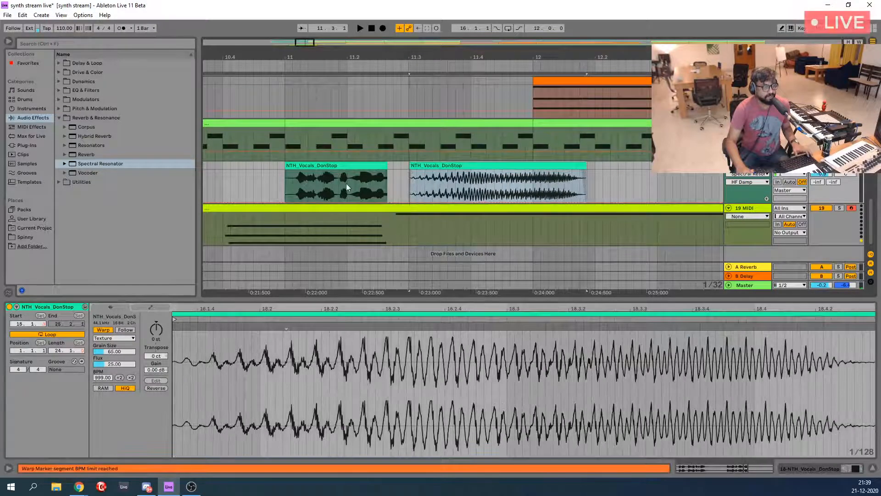
key("ctrl+z")
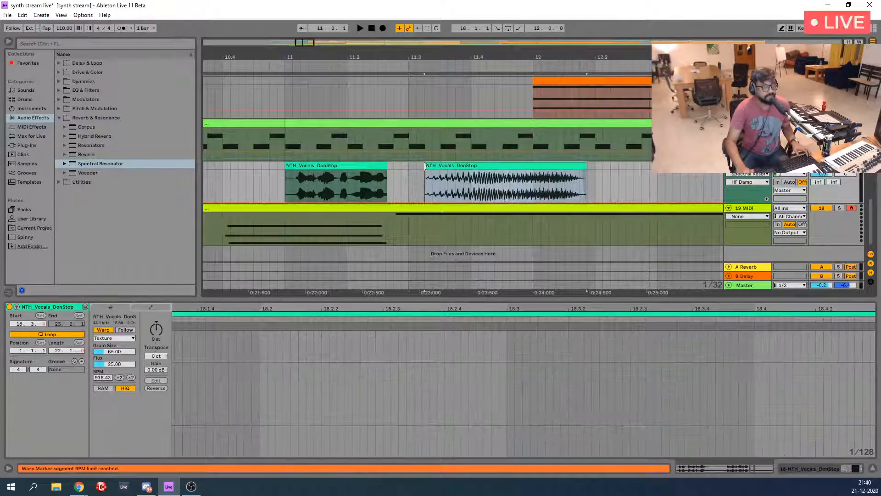
Compress the second vocal clip by stretching its start to 11.4.1, and play the result from 10.4.3
left_click_drag(426, 166, 475, 168)
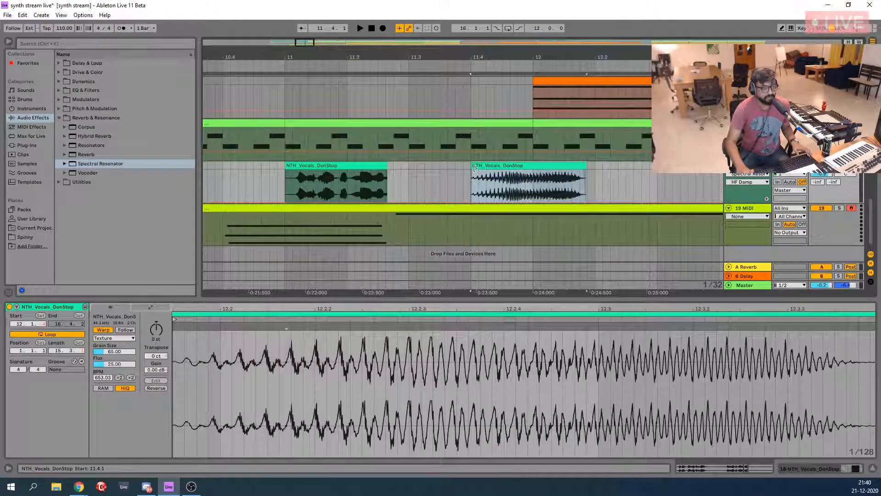
left_click(255, 180)
key("space")
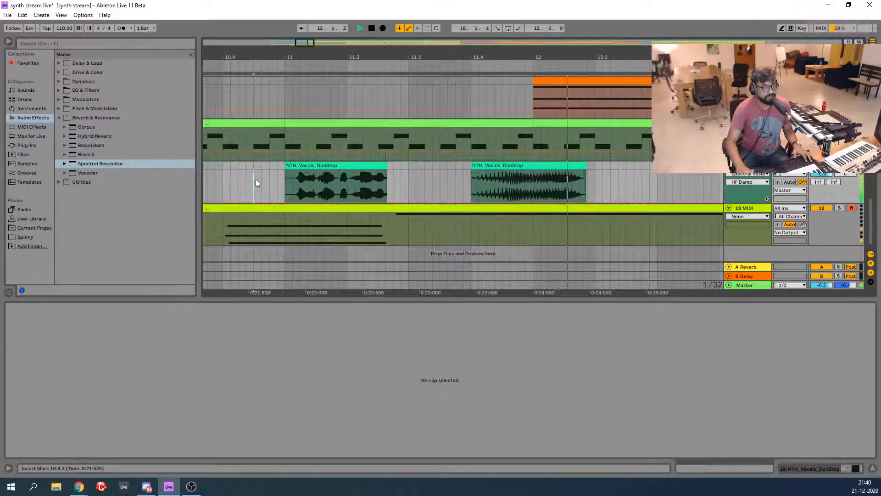
key("space")
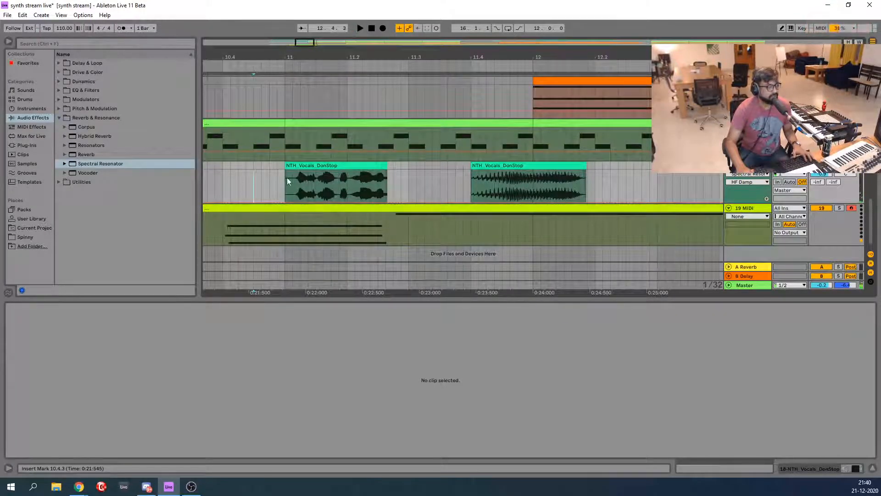
Trim the silence at the start of the first vocal clip and move the clip back to start at 11.1.1
left_click_drag(286, 167, 294, 166)
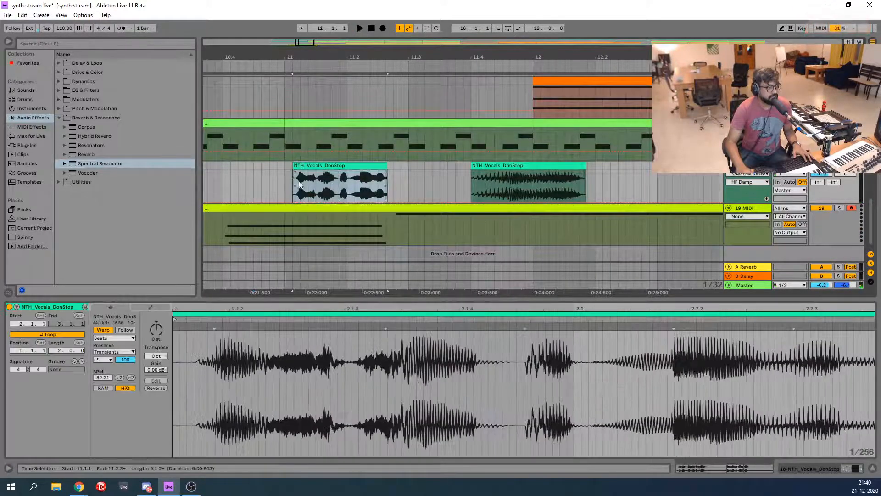
left_click_drag(297, 42, 298, 58)
left_click_drag(368, 167, 381, 168)
left_click_drag(475, 164, 443, 166)
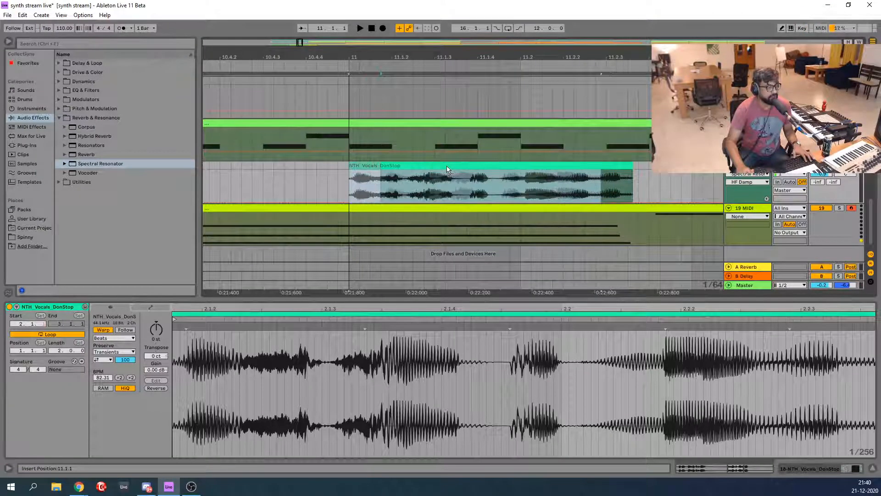
Play the trimmed first vocal clip and the following syllable from 10.4.3
left_click(265, 173)
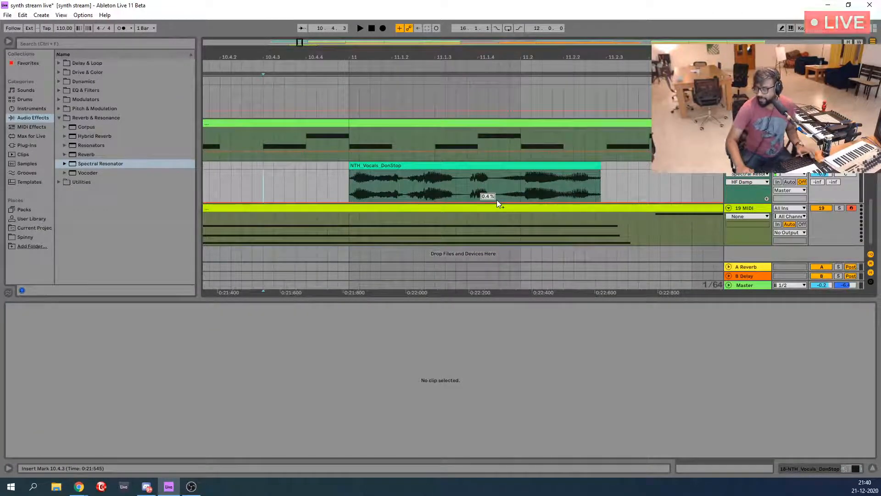
key("space")
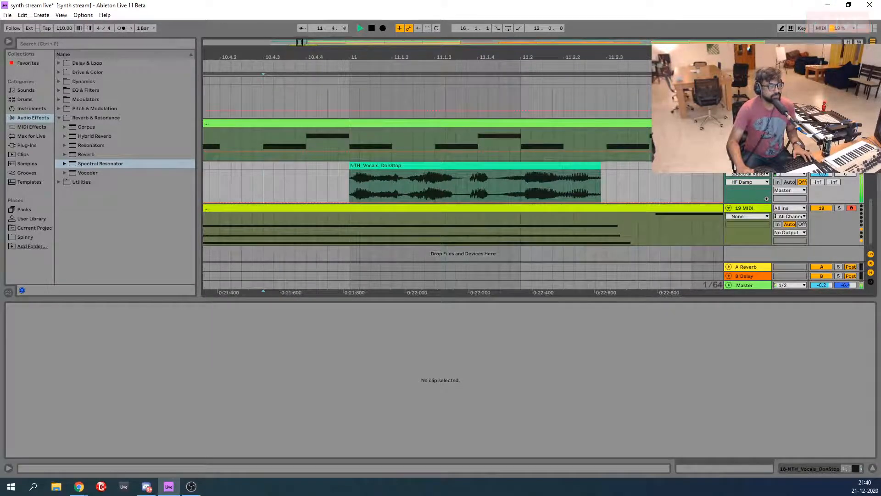
left_click_drag(490, 58, 490, 21)
key("space")
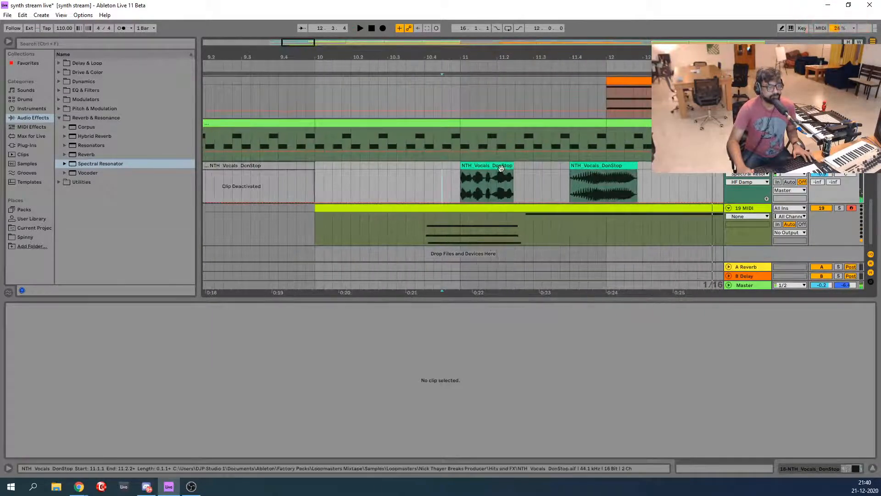
Try the first vocal clip at 11.2.3, play it from 11.2.1, and undo the move
left_click_drag(496, 165, 550, 169)
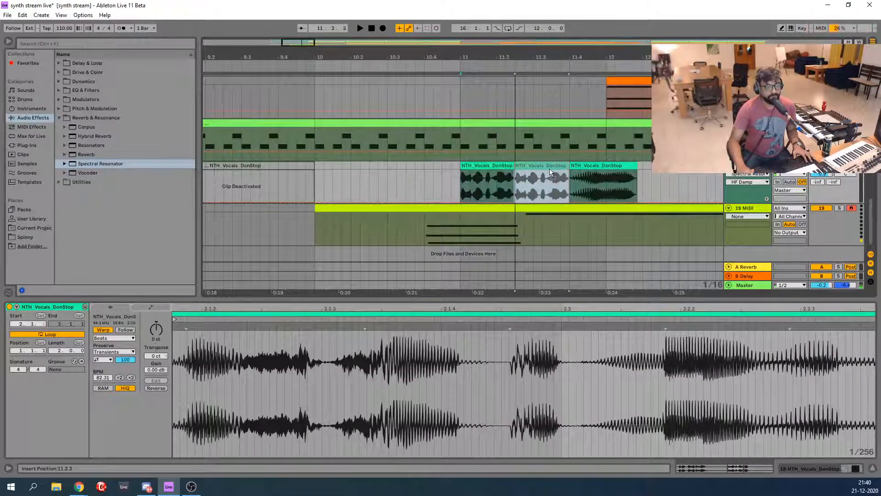
left_click(496, 181)
key("space")
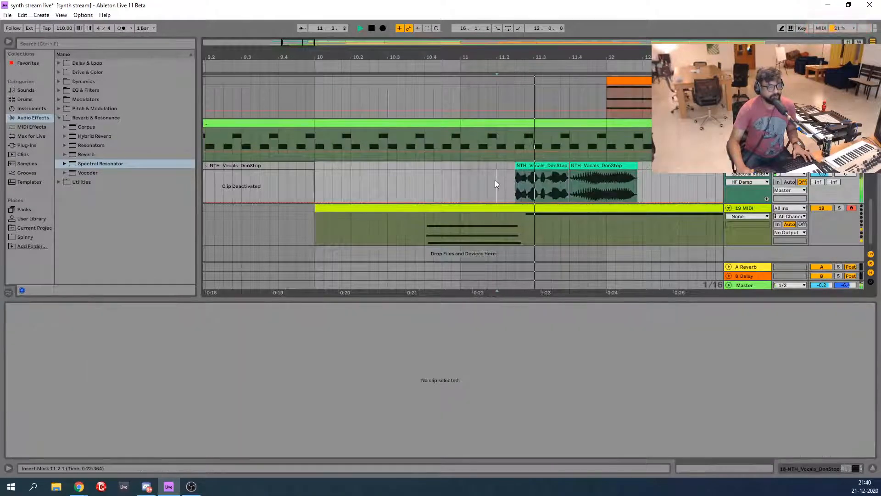
key("space")
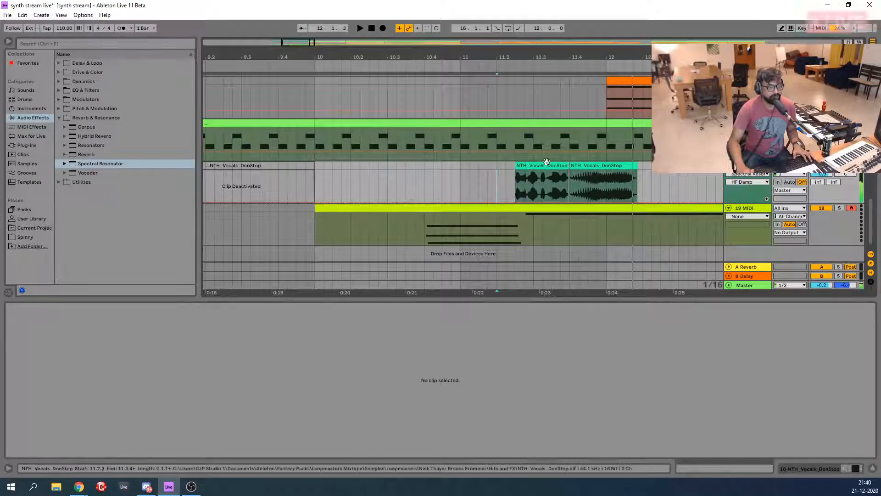
key("ctrl+z")
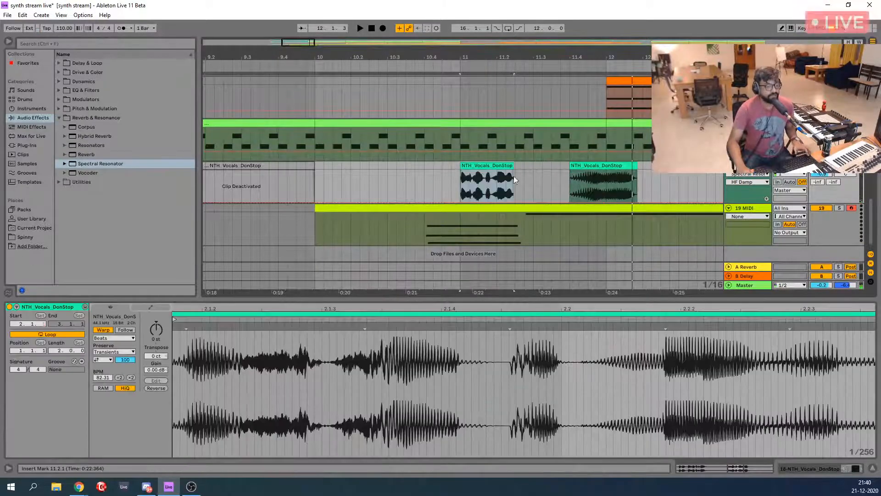
Play both vocal clips from 10.3.4 and stop after the second one
left_click(414, 175)
key("space")
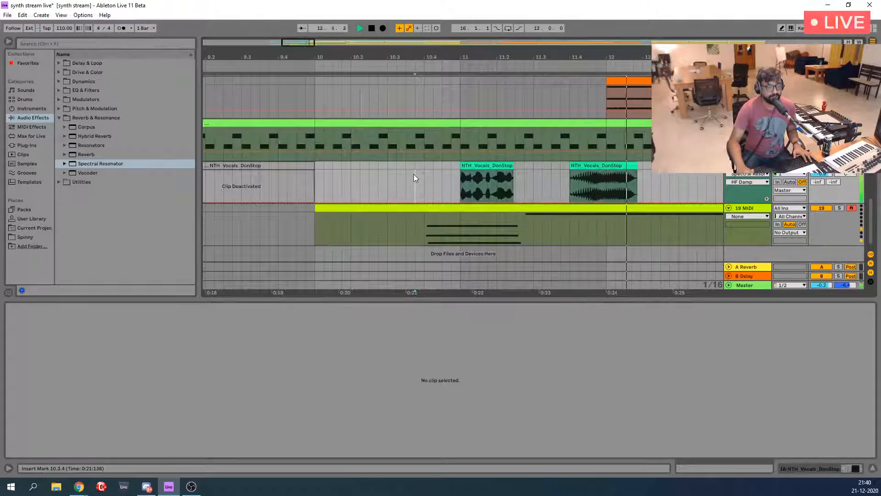
key("space")
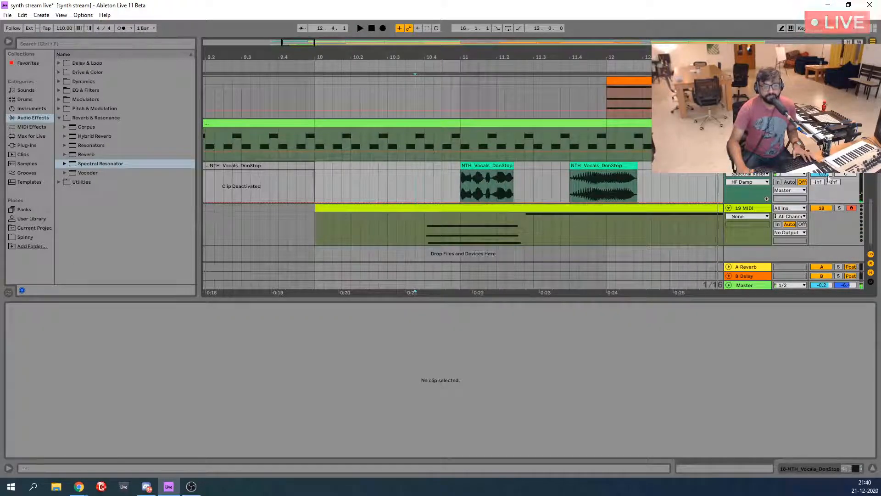
Lower the volume of the vocal track slightly
left_click_drag(827, 175, 826, 181)
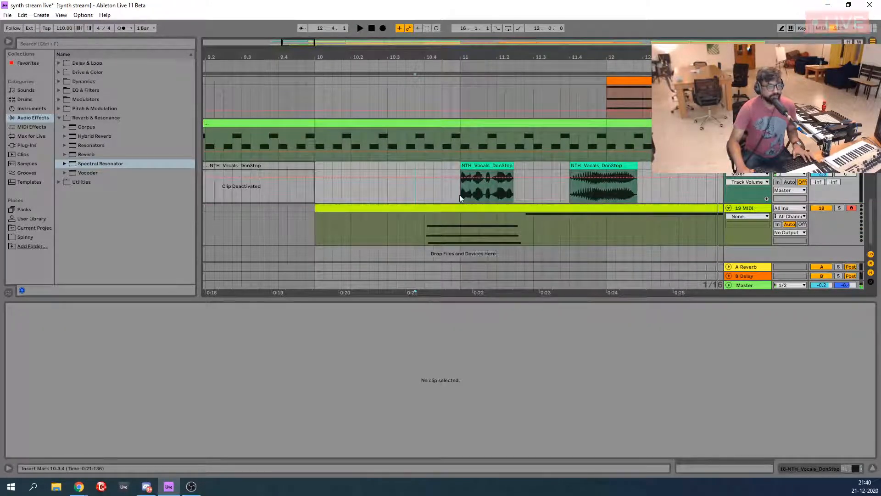
Set the vocal track's volume to -8.0 dB and check both vocal clips by playing from 10.3.3
left_click(406, 188)
key("space")
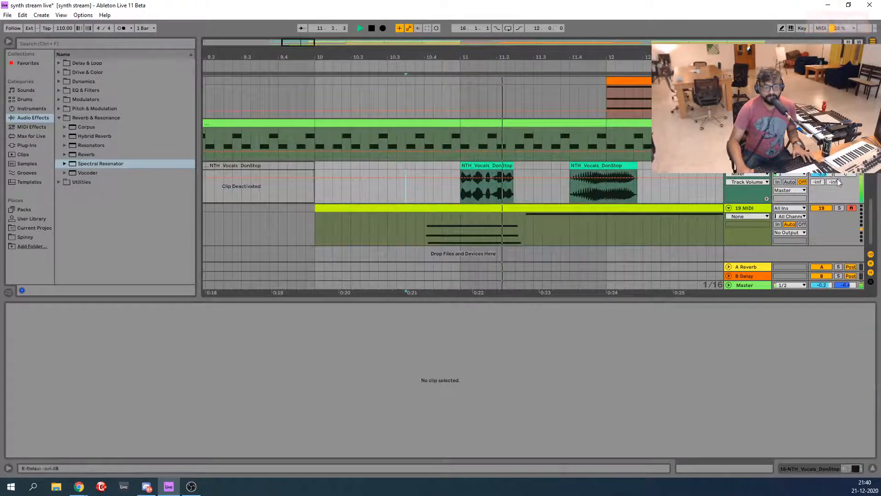
key("space")
left_click_drag(826, 177, 827, 177)
key("space")
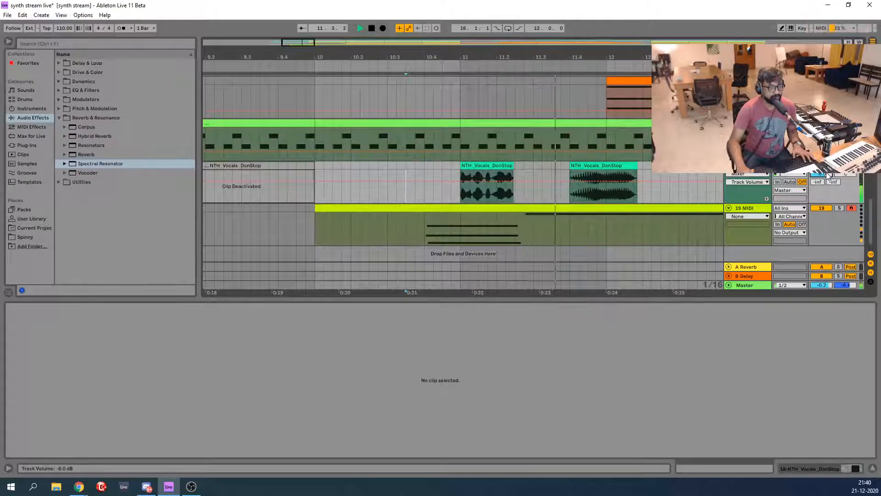
key("space")
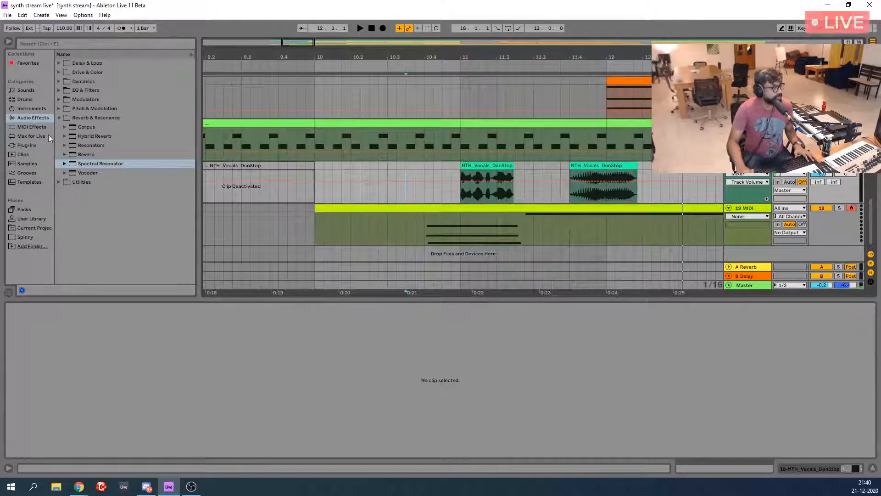
Add the Delay audio effect after Spectral Resonator on the vocal track
left_click(60, 117)
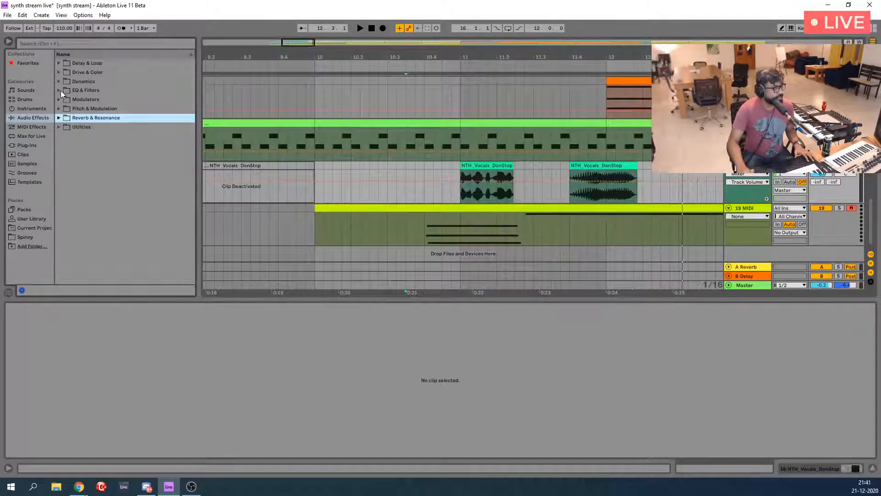
left_click(60, 63)
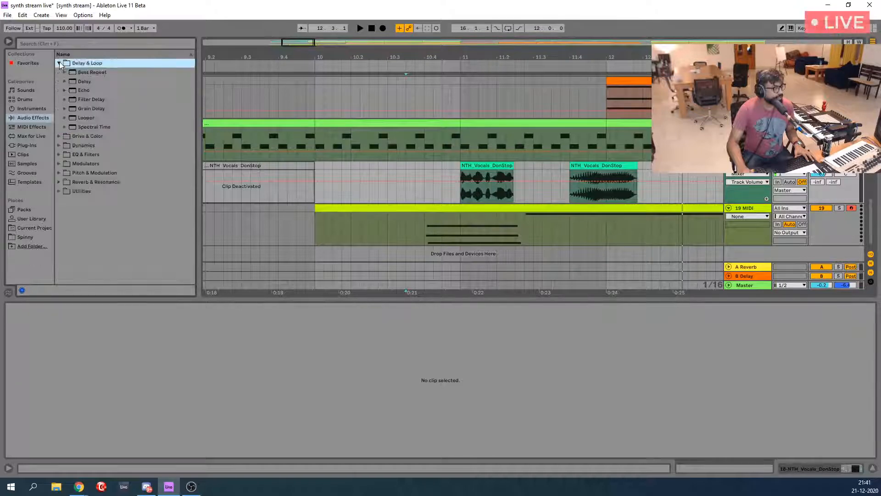
left_click(80, 83)
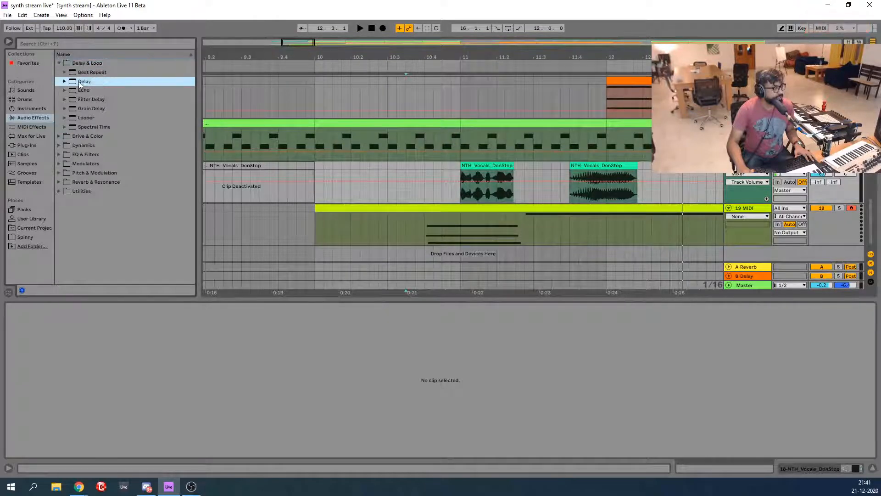
left_click(460, 172)
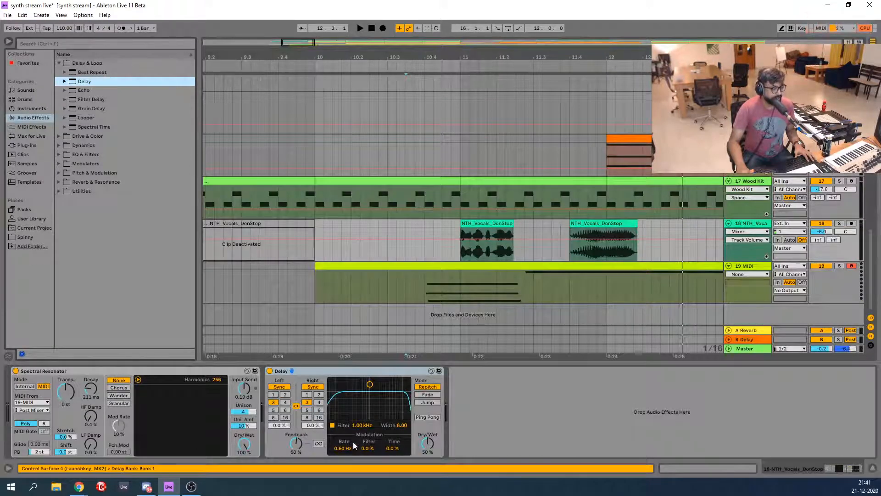
Enable Ping Pong in the Delay, set its Feedback to 23% and Dry/Wet to 20%, and play the vocals
left_click(433, 417)
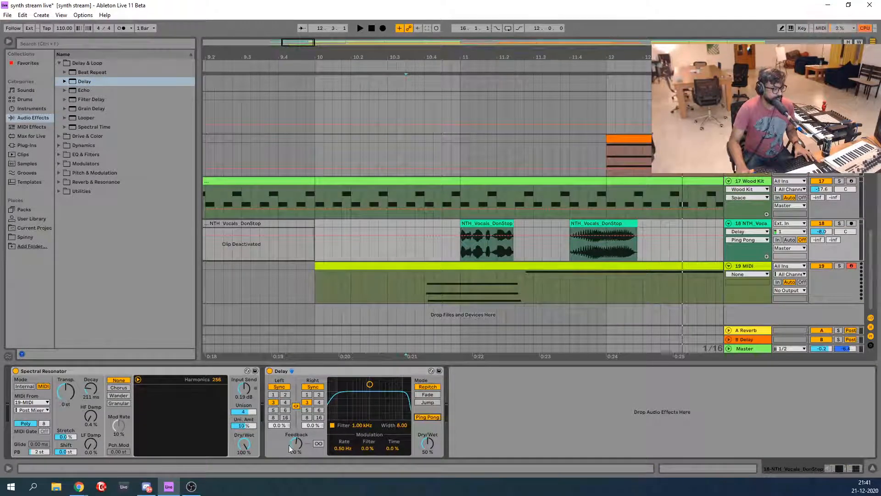
left_click_drag(296, 444, 296, 467)
left_click_drag(279, 424, 279, 425)
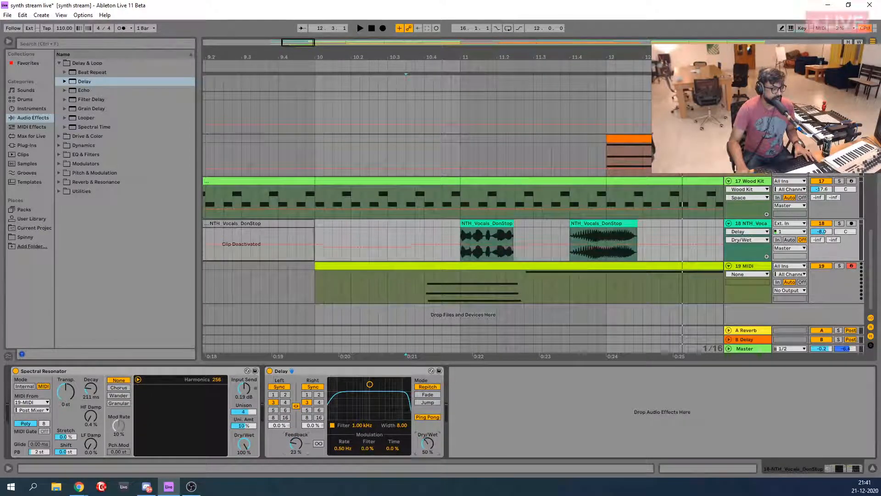
key("space")
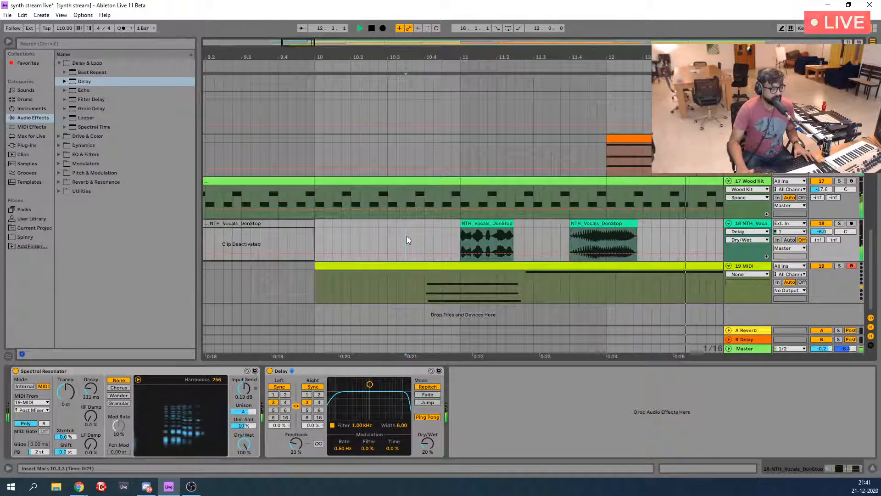
key("space")
key("space")
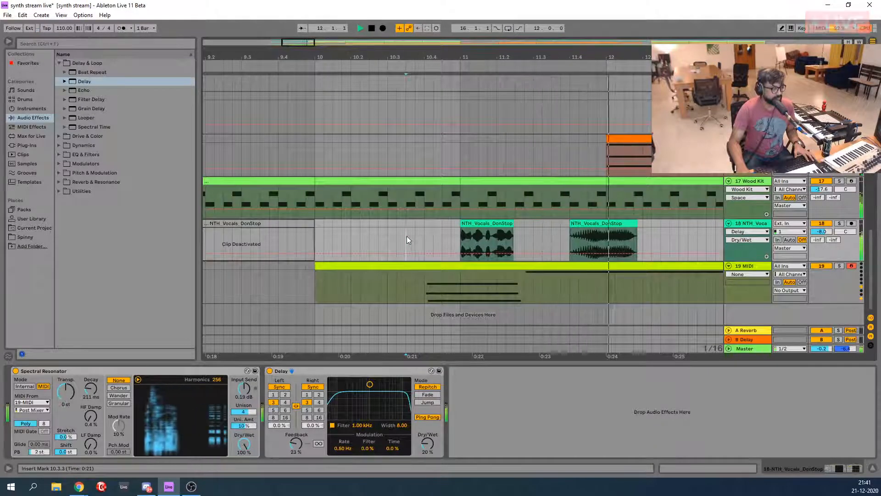
key("space")
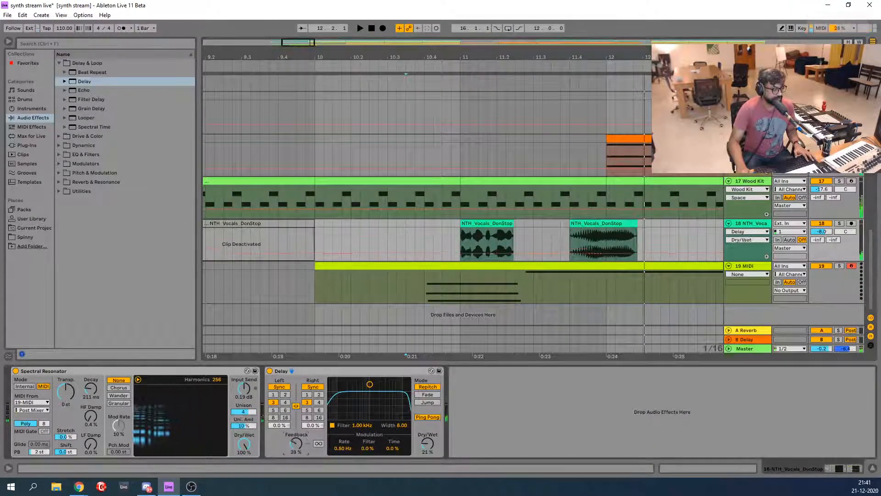
Set the Delay's Feedback to 24% and its Dry/Wet to 34% while auditioning the vocal clips
key("space")
left_click_drag(294, 447, 294, 435)
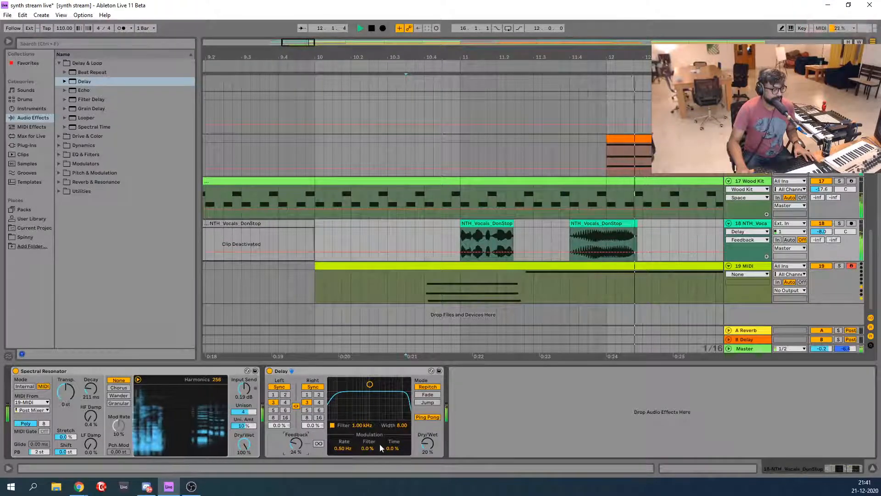
key("space")
left_click(422, 436)
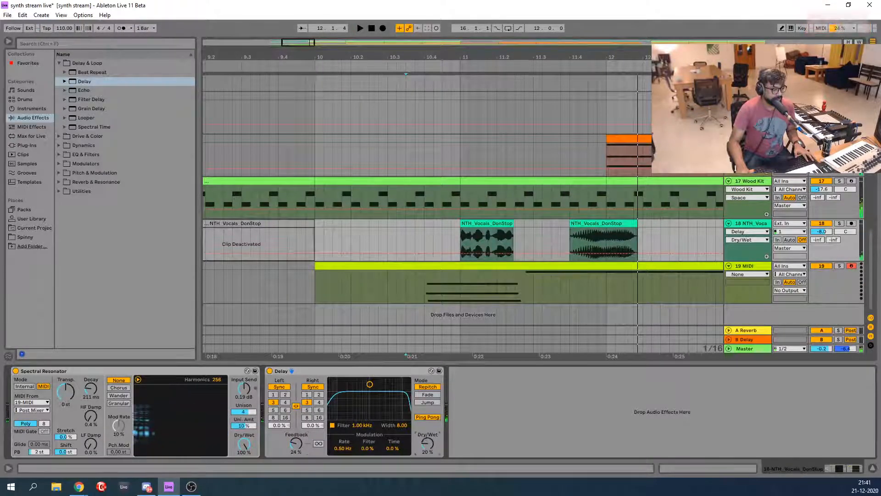
key("space")
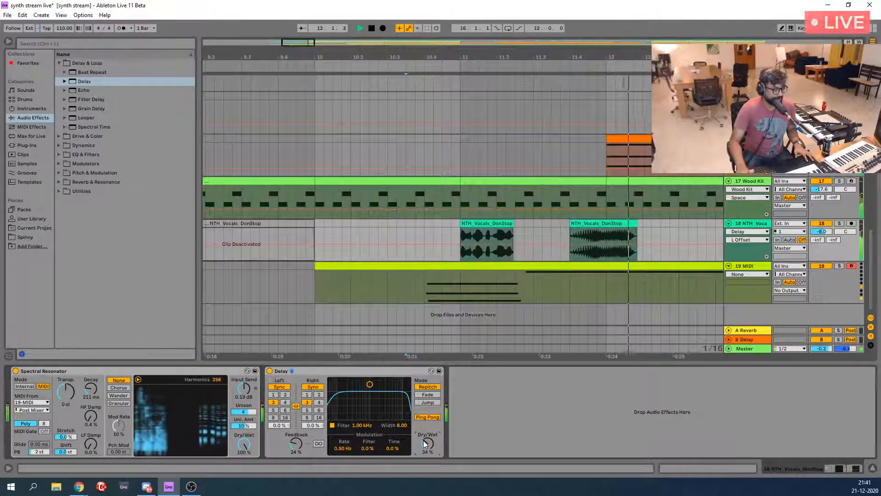
key("space")
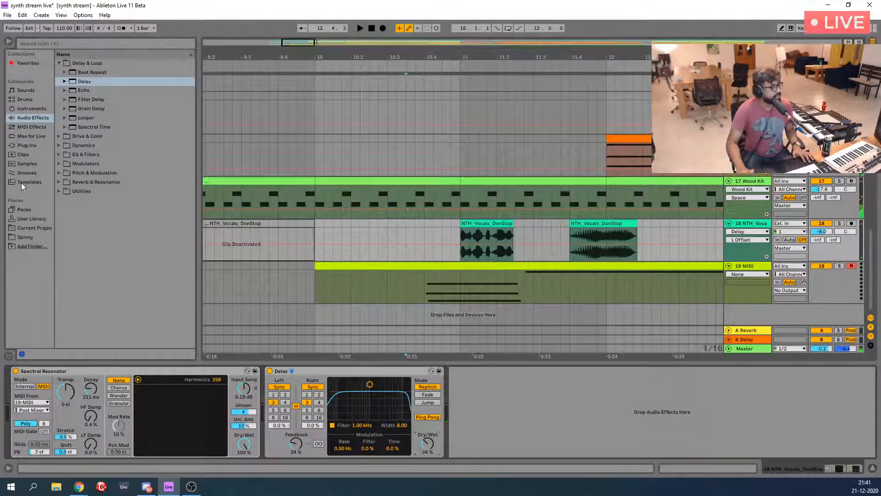
Add the ValhallaSupermassive_x64 VST plug-in after the Delay on the vocal track and play the vocals through it
left_click(32, 144)
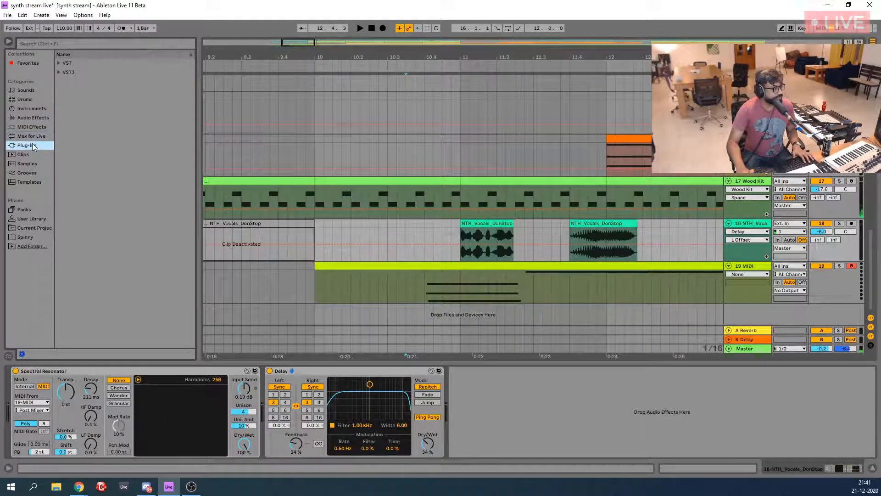
left_click(63, 63)
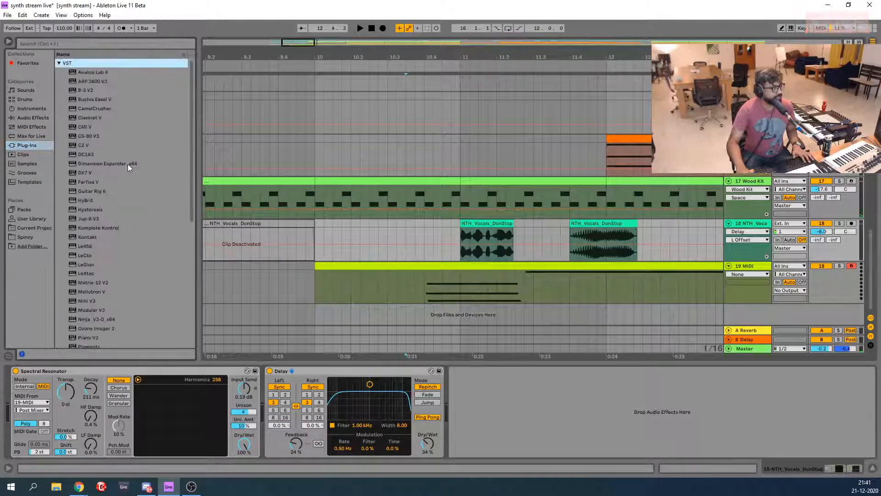
scroll(127, 164, "down", 8)
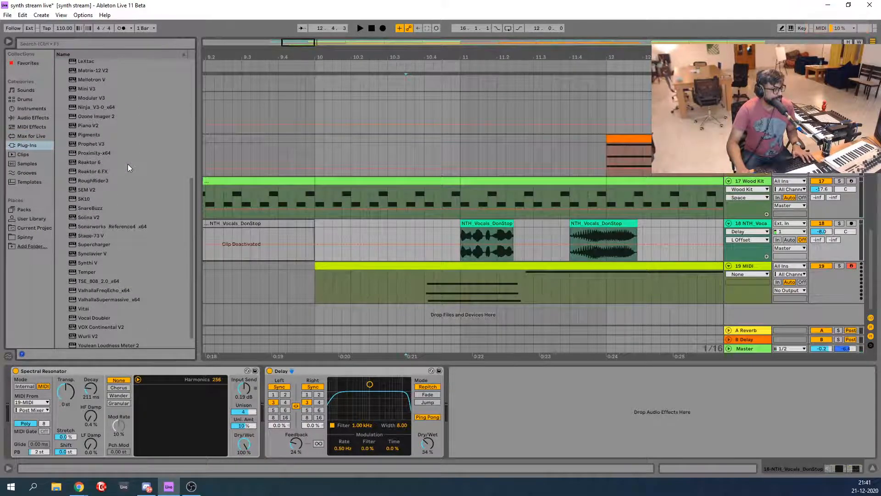
scroll(127, 163, "down", 1)
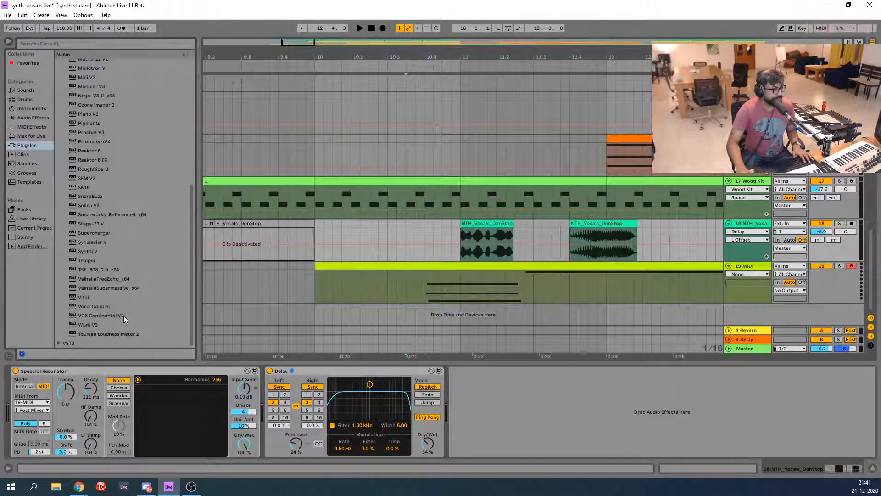
left_click_drag(121, 290, 497, 371)
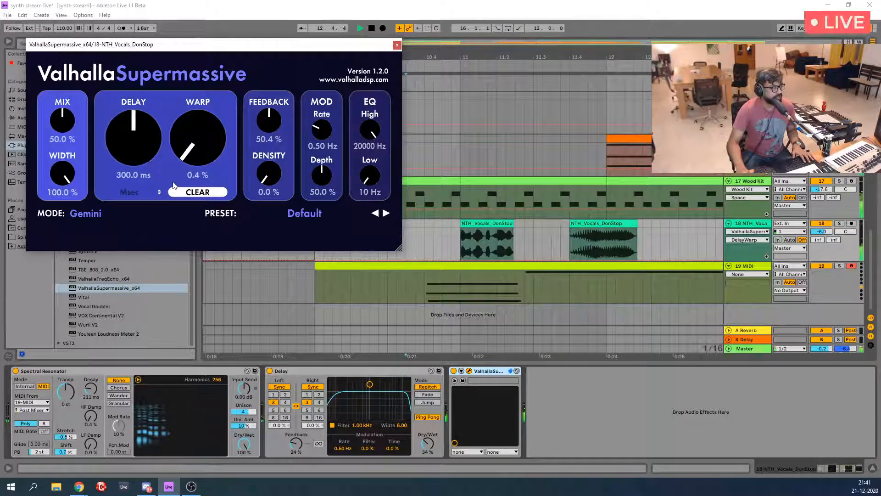
key("space")
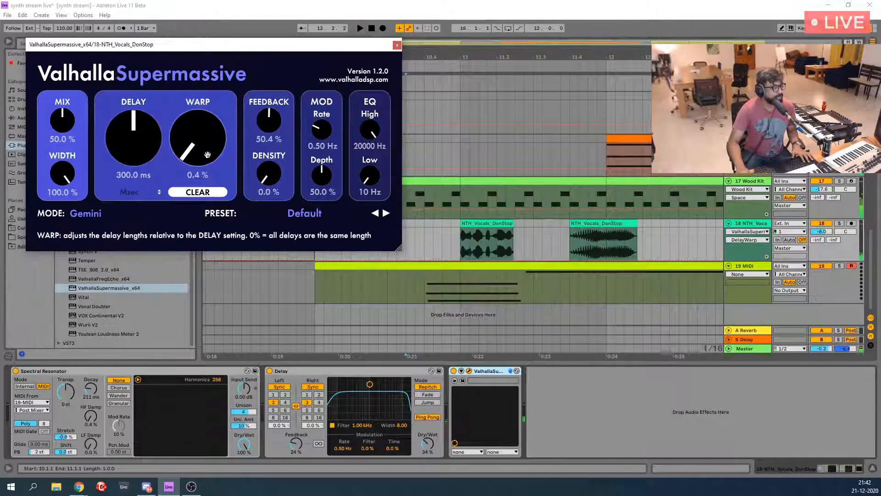
Set ValhallaSupermassive's Warp to about 14.4%, its delay to 1/16 in Note sync, and its Mix to 37.2%
left_click_drag(200, 155, 195, 144)
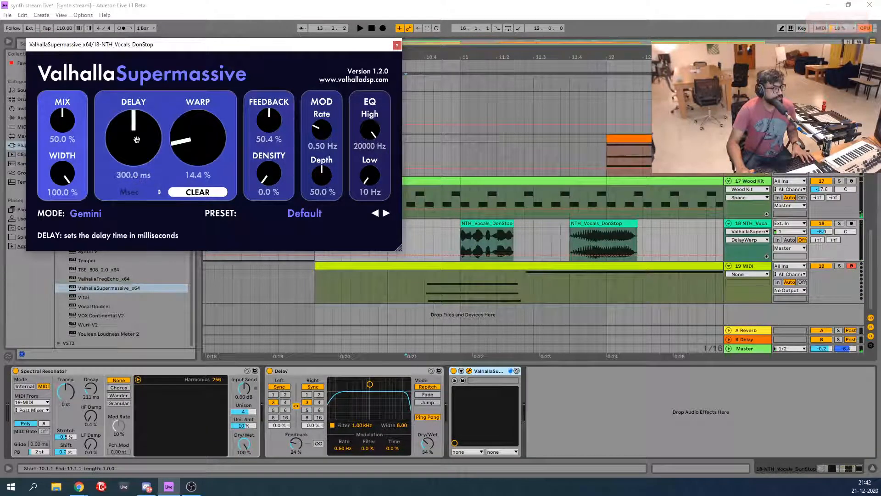
left_click(137, 192)
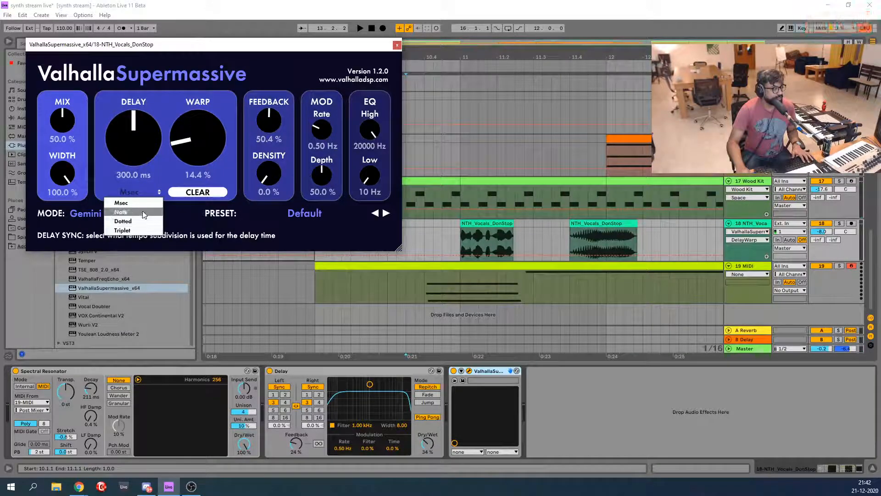
left_click(133, 212)
key("space")
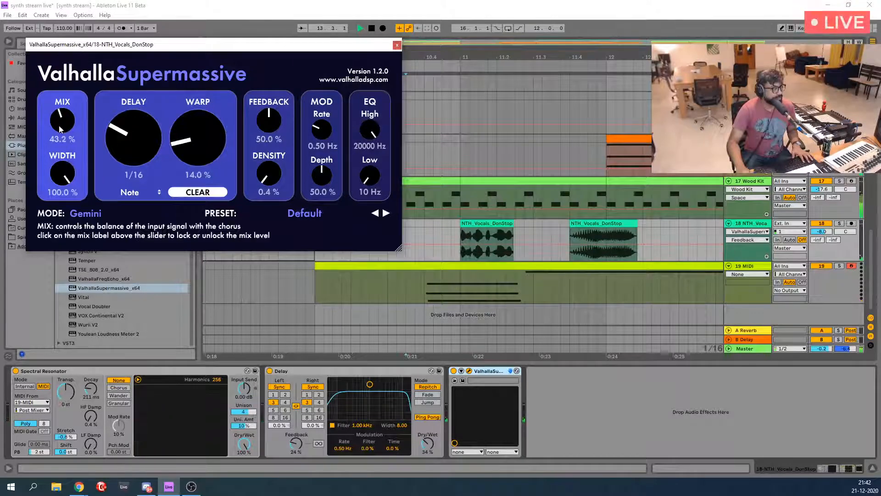
left_click_drag(61, 129, 61, 136)
key("space")
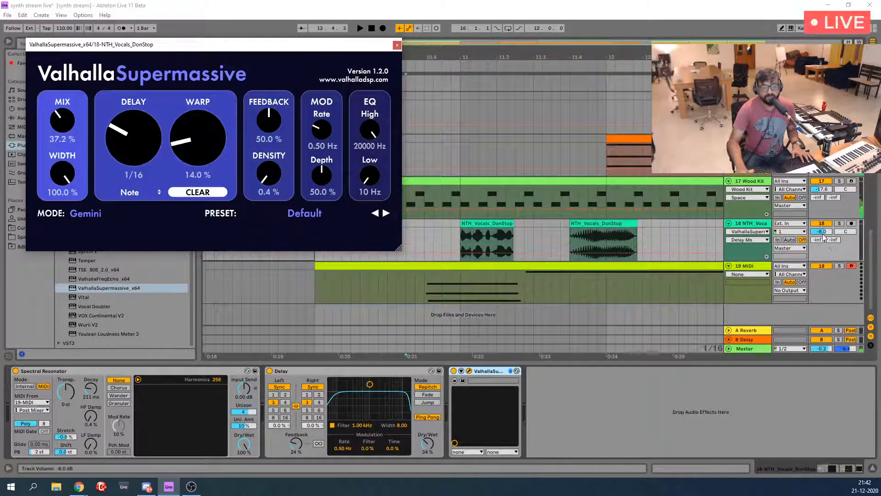
Lower the vocal track's volume to -11.7 dB and play the processed vocals from 10.3.3
left_click_drag(823, 232, 822, 244)
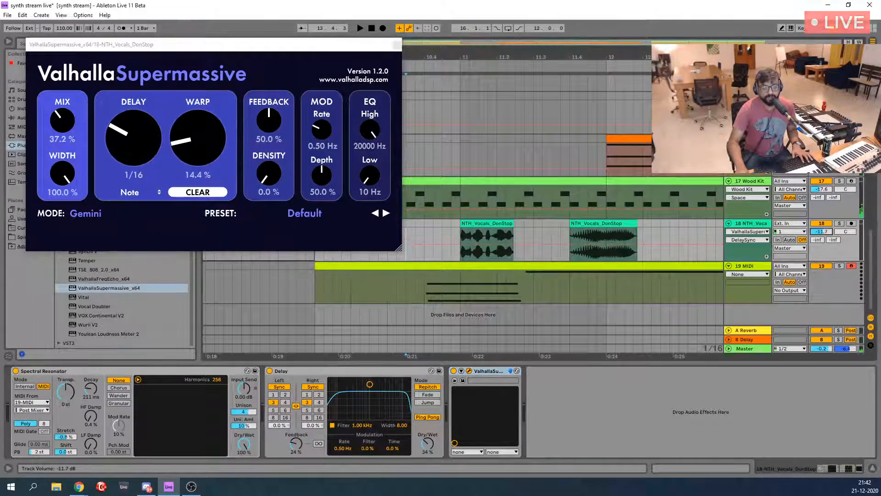
key("space")
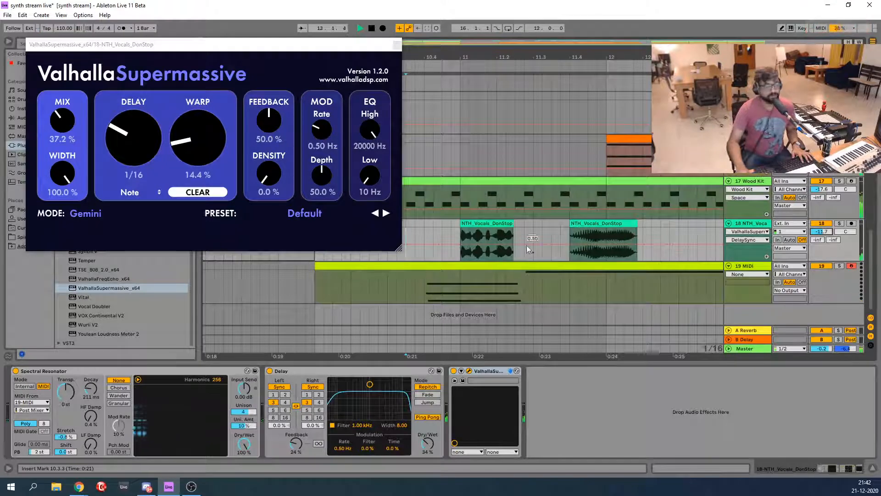
key("space")
key("space")
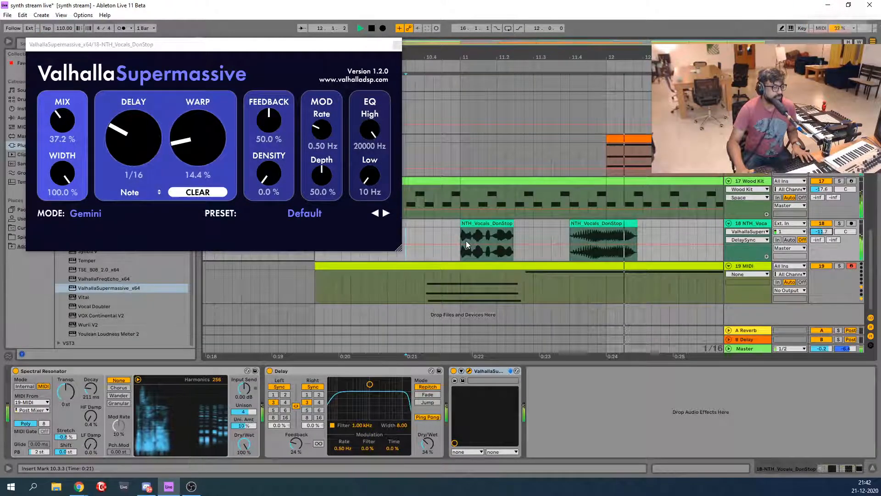
key("space")
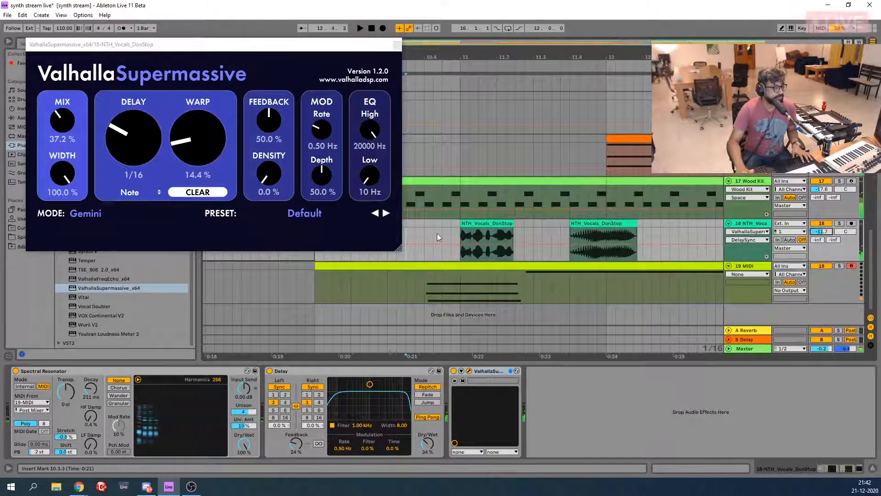
Move the ValhallaSupermassive window aside and play both vocal clips from 10.2.4
left_click_drag(296, 51, 214, 49)
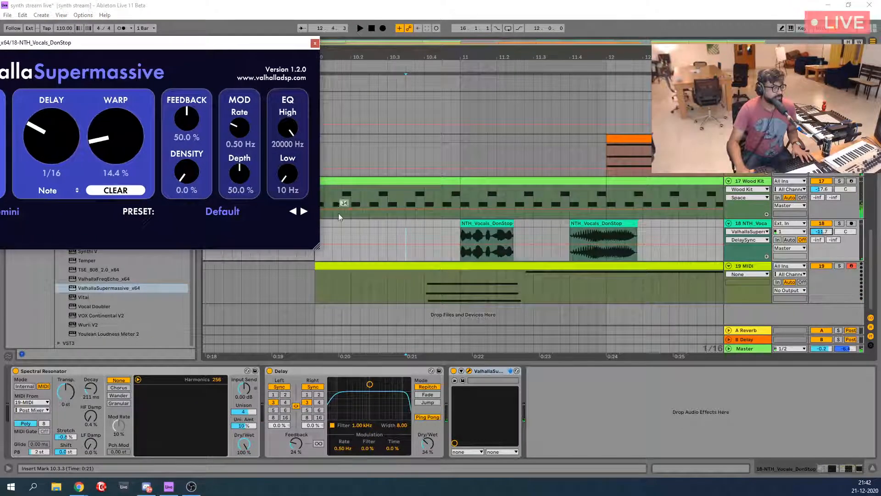
left_click(374, 234)
key("space")
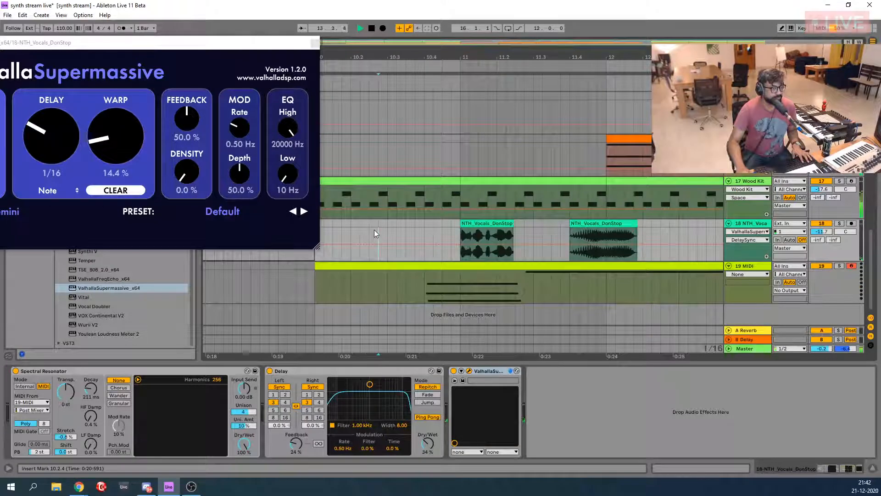
key("space")
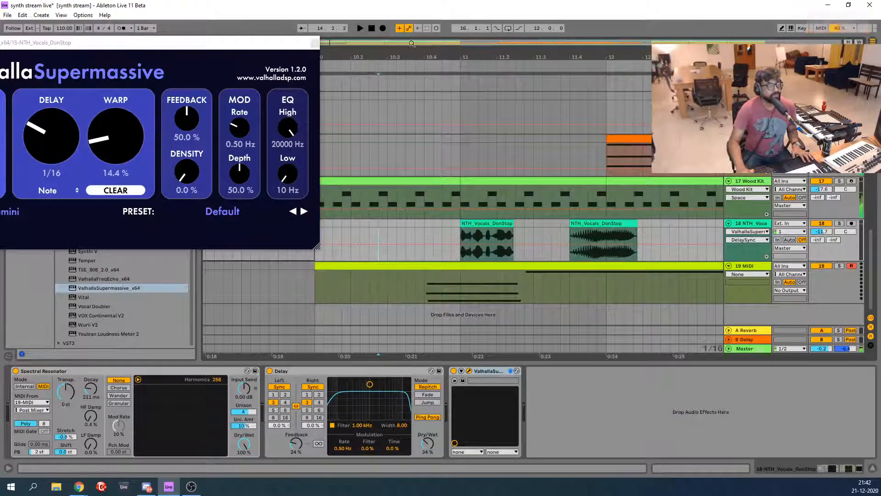
Cut a 1/32-note slice at 12.1.2 out of the second vocal clip and move the clip's tail three slices later
left_click_drag(303, 49, 304, 132)
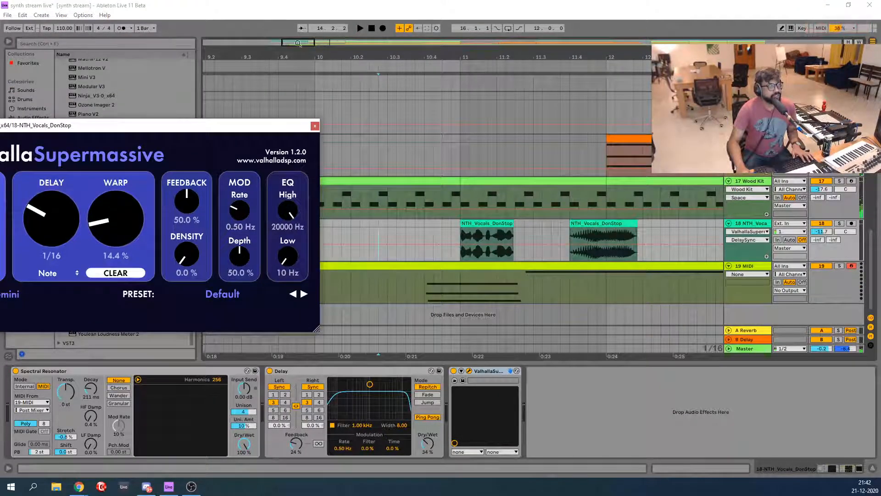
left_click_drag(297, 43, 308, 43)
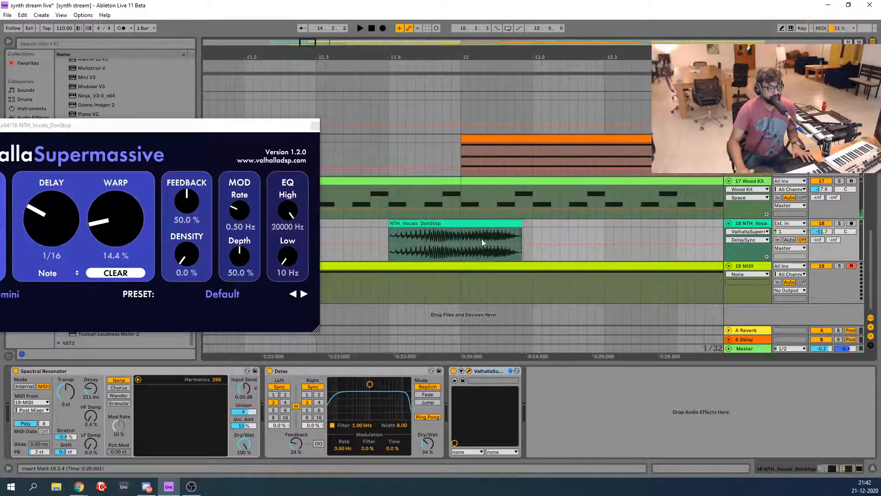
left_click_drag(480, 241, 485, 241)
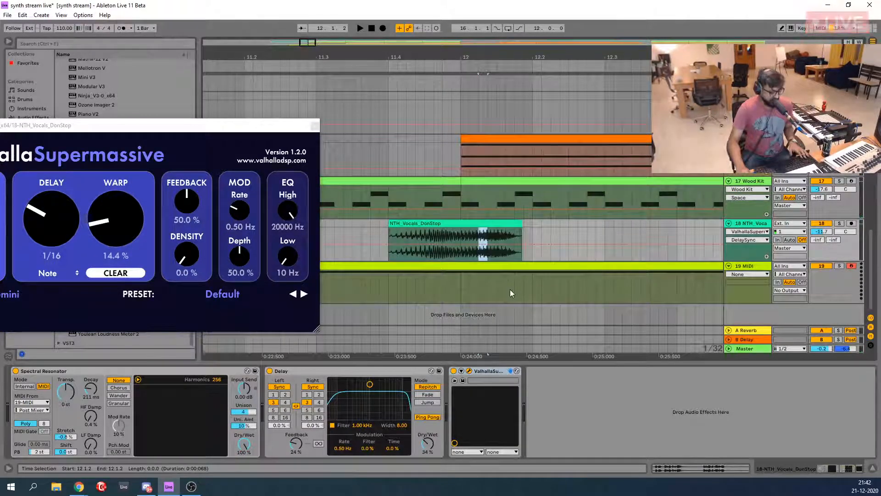
key("ctrl+e")
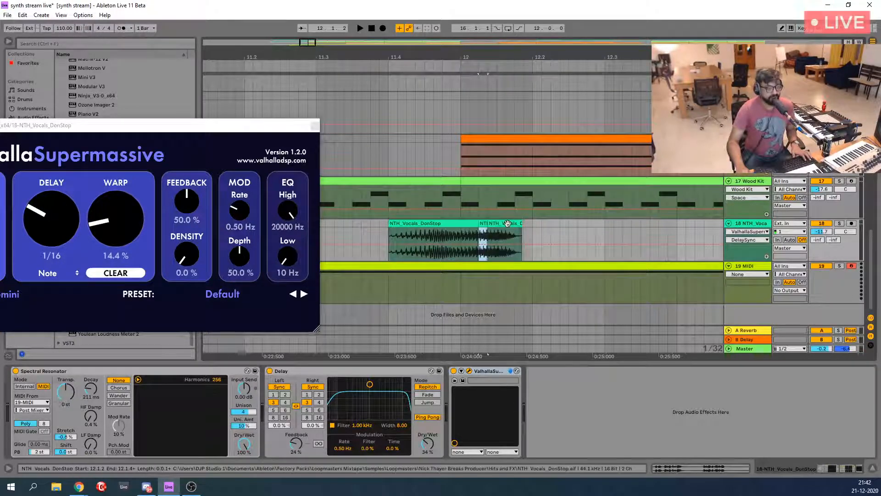
mouse_move(508, 224)
left_mouse_down()
mouse_move(546, 231)
mouse_move(512, 231)
left_mouse_up()
Duplicate the short vocal slice three times to fill the gap before the clip's tail
left_click(484, 223)
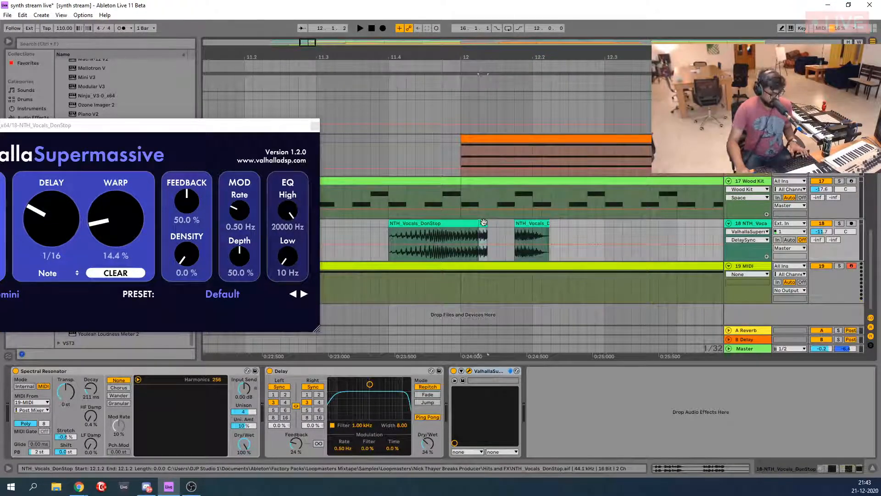
key("ctrl+d")
key("ctrl+d")
key("ctrl+d")
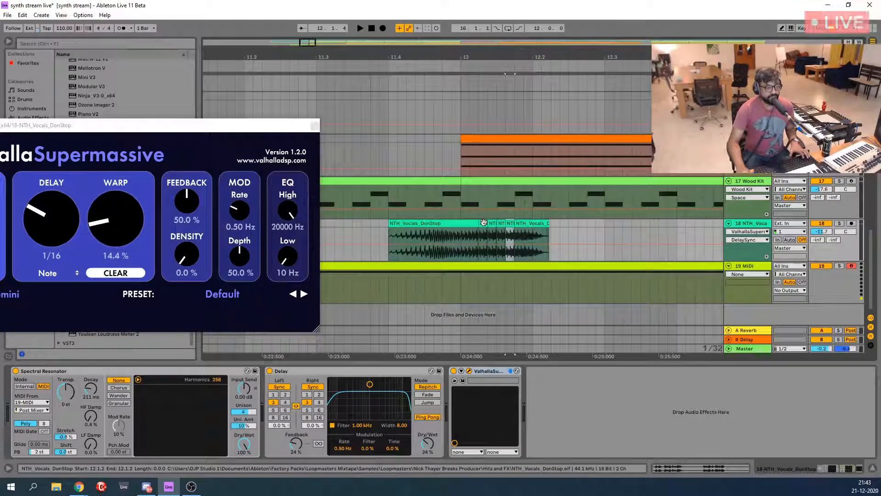
Play the stuttered vocal clip from 11.3.2 and move the ValhallaSupermassive window down out of the way
left_click(339, 234)
key("space")
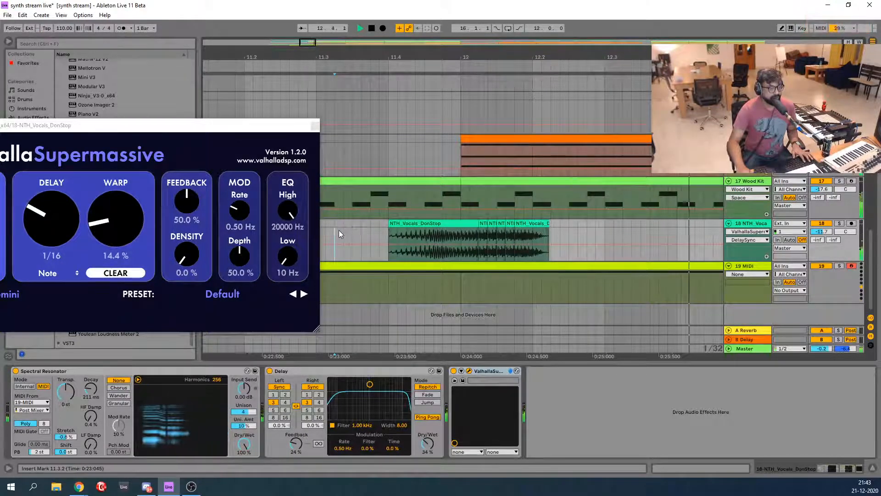
left_click_drag(225, 127, 225, 260)
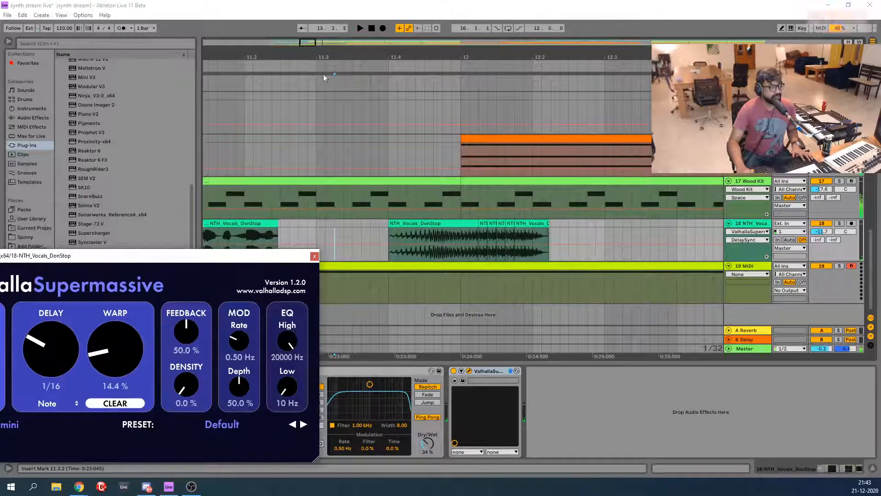
left_click_drag(306, 41, 307, 42)
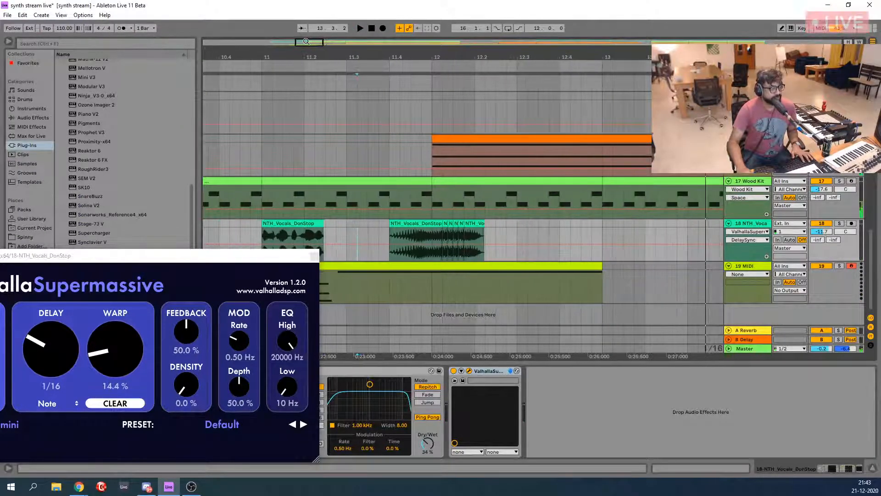
key("space")
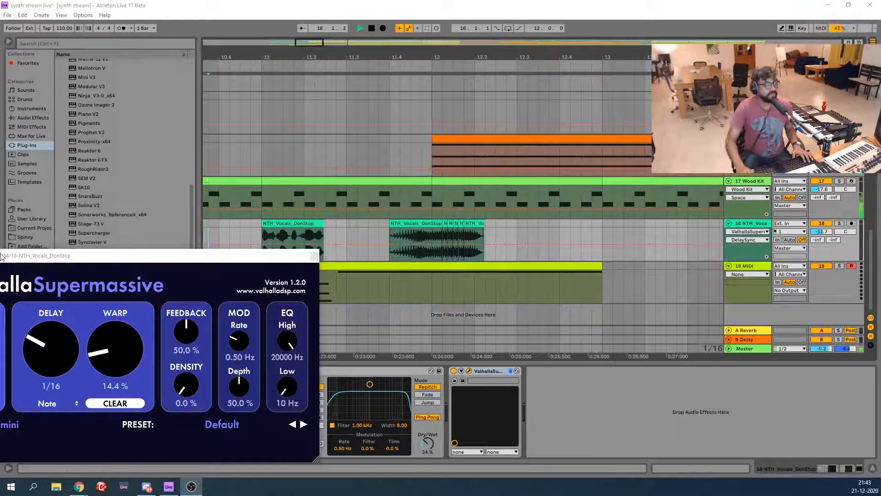
Play the arrangement from 8.1.1, through the deactivated vocal clip at bar 9
left_click(346, 155)
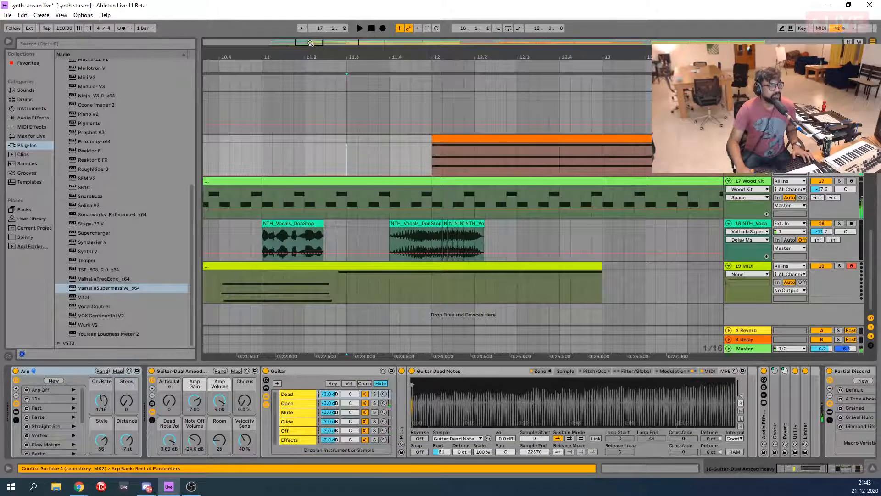
left_click_drag(310, 43, 297, 15)
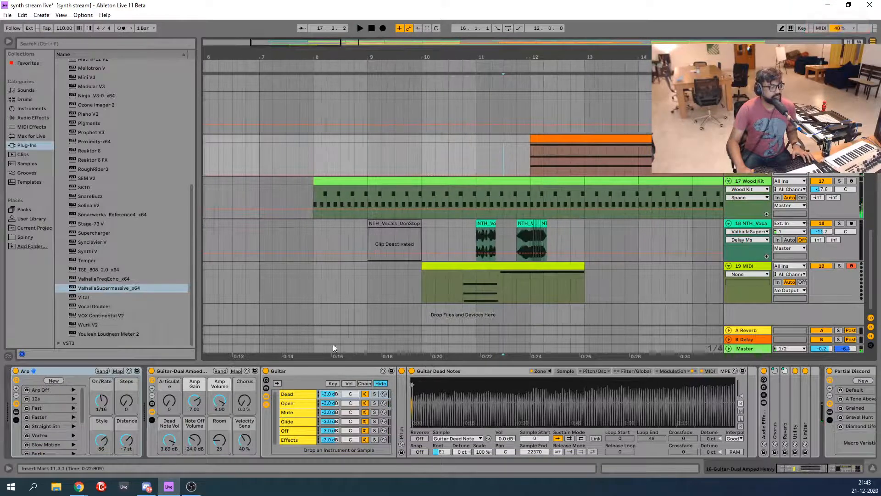
left_click(315, 231)
key("space")
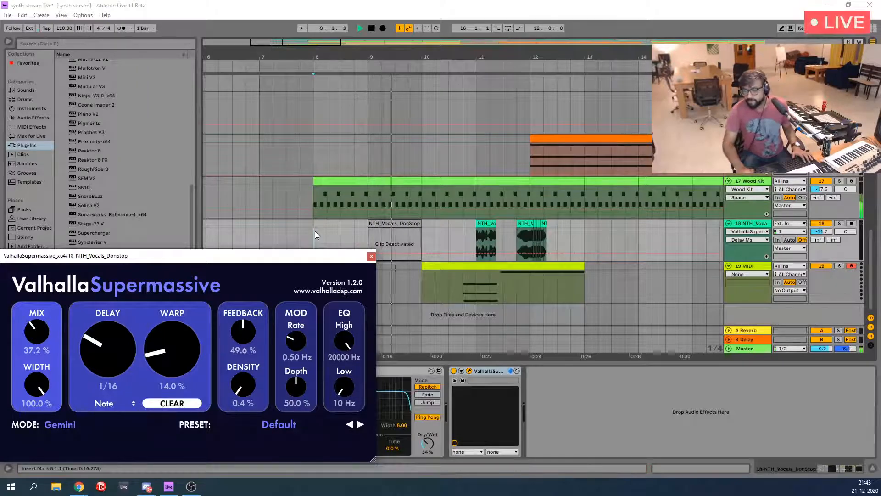
key("space")
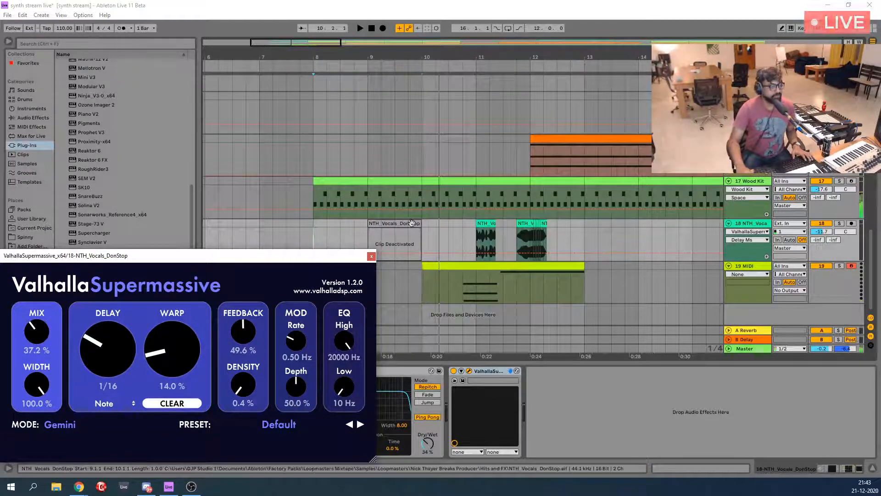
Reactivate the deactivated vocal clip at bar 9, move it to 8.1.1, and play it
left_click(412, 223)
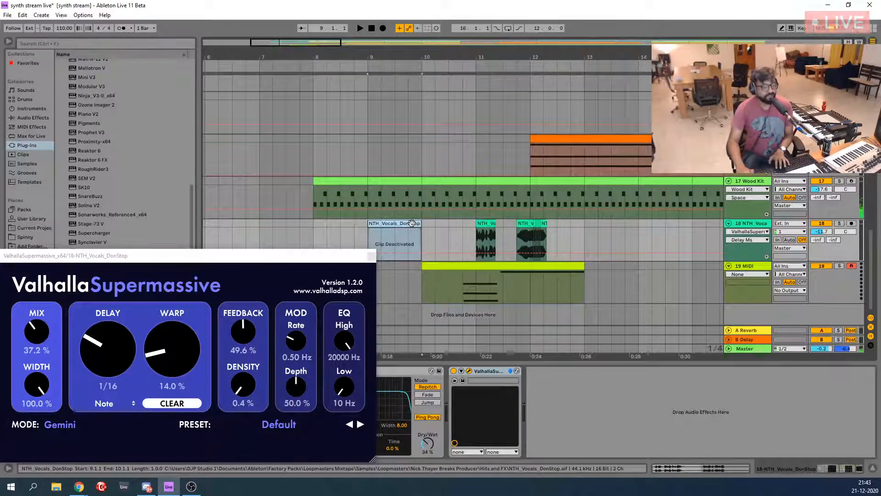
key("0")
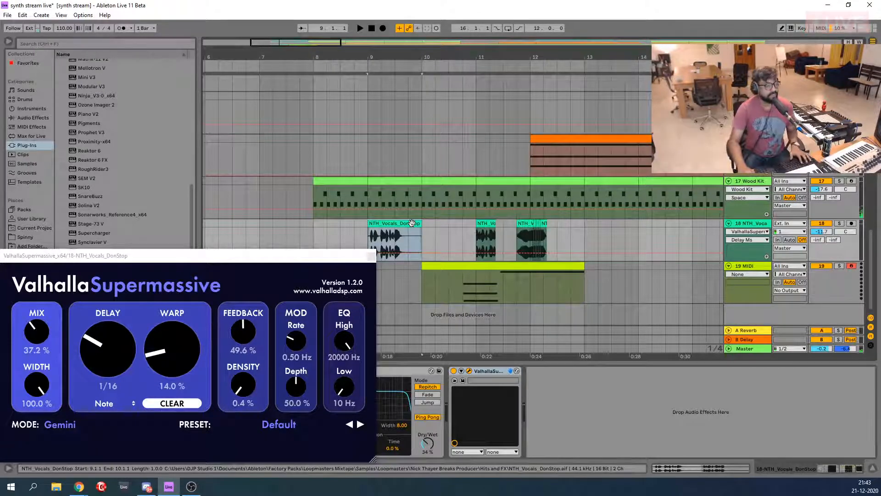
left_click_drag(412, 223, 357, 225)
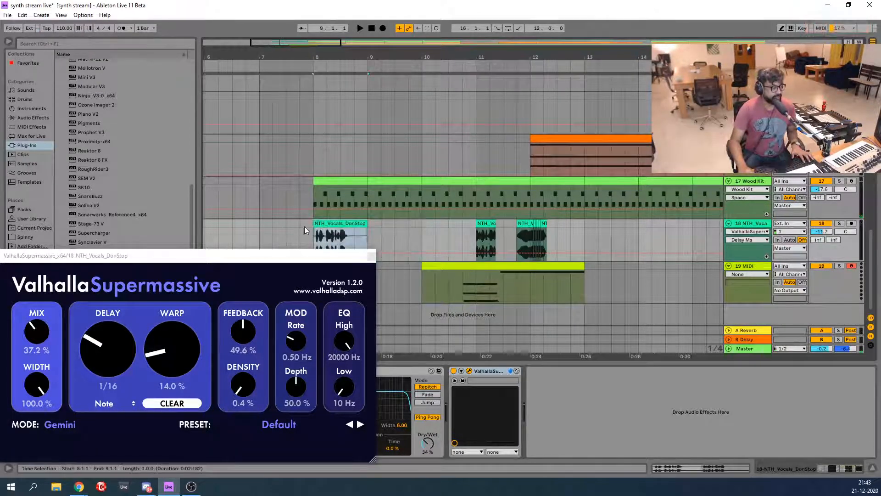
key("space")
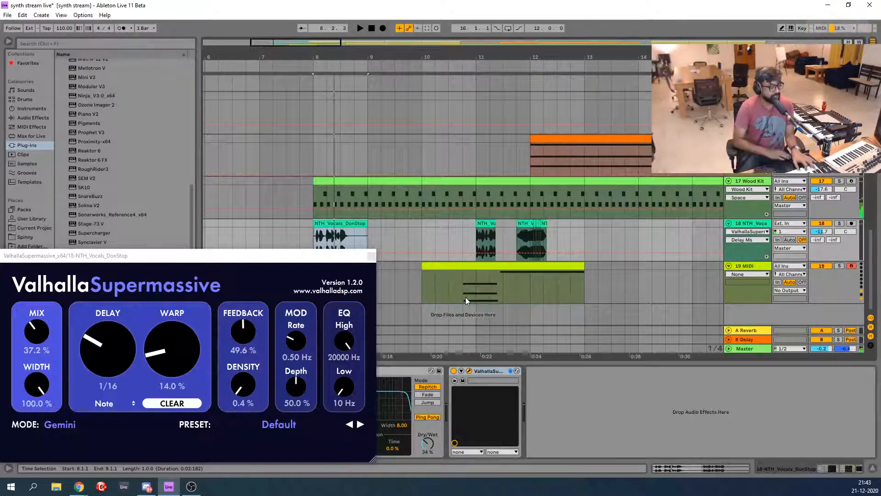
key("space")
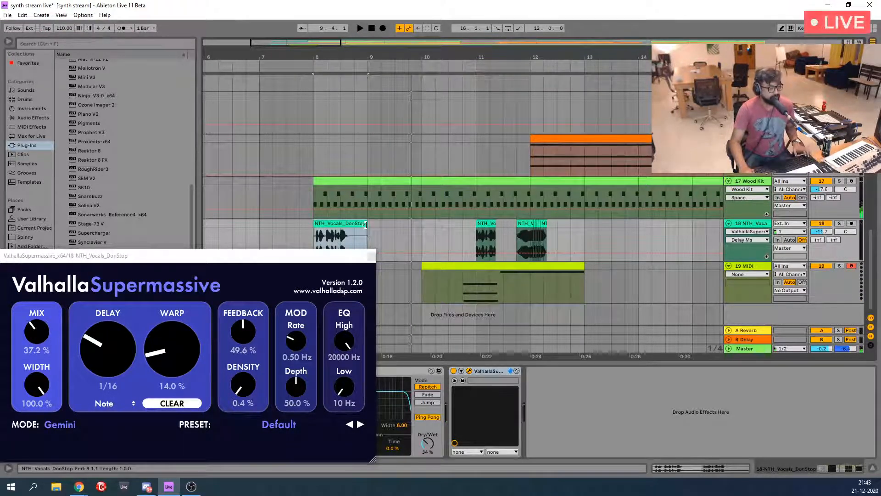
Trim the bar 8 vocal clip to end at 8.4.1 and close the ValhallaSupermassive window
left_click_drag(366, 224, 390, 225)
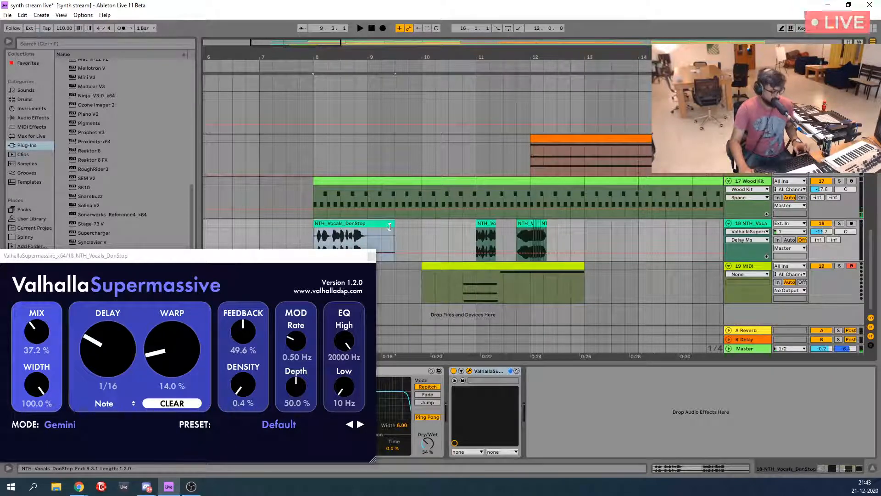
key("ctrl+z")
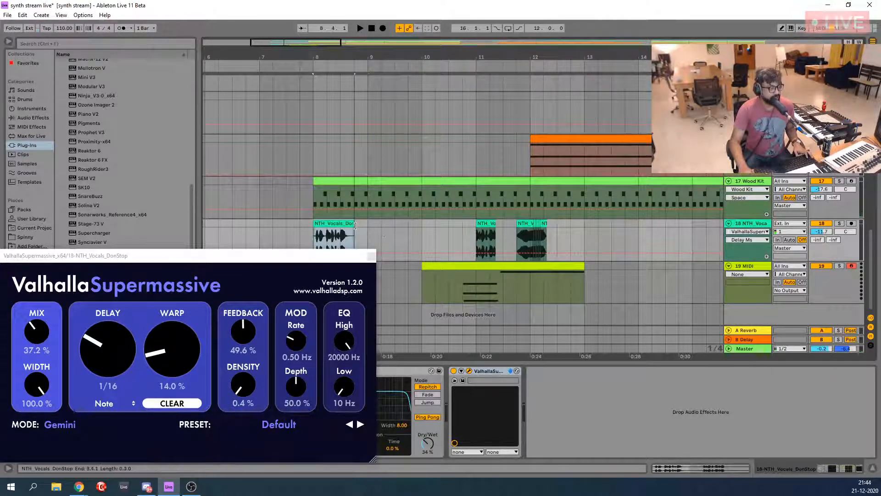
left_click_drag(290, 43, 294, 73)
left_click(373, 253)
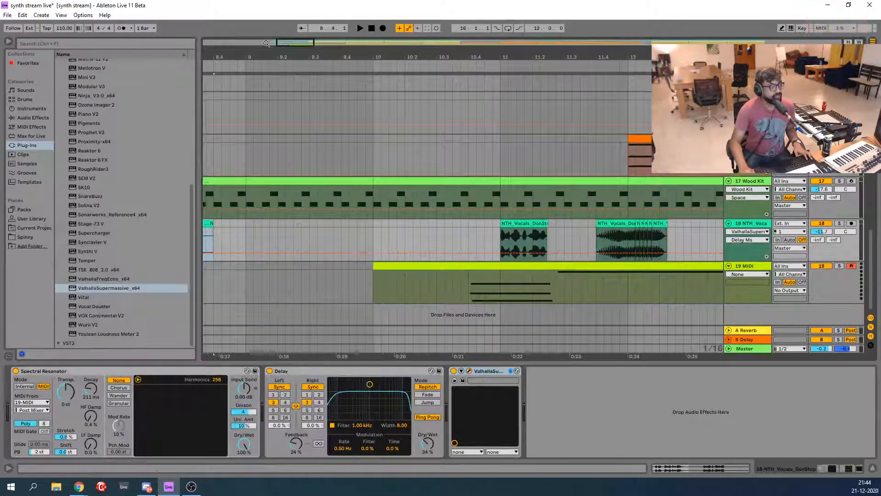
left_click_drag(572, 57, 871, 72)
left_click_drag(249, 60, 303, 57)
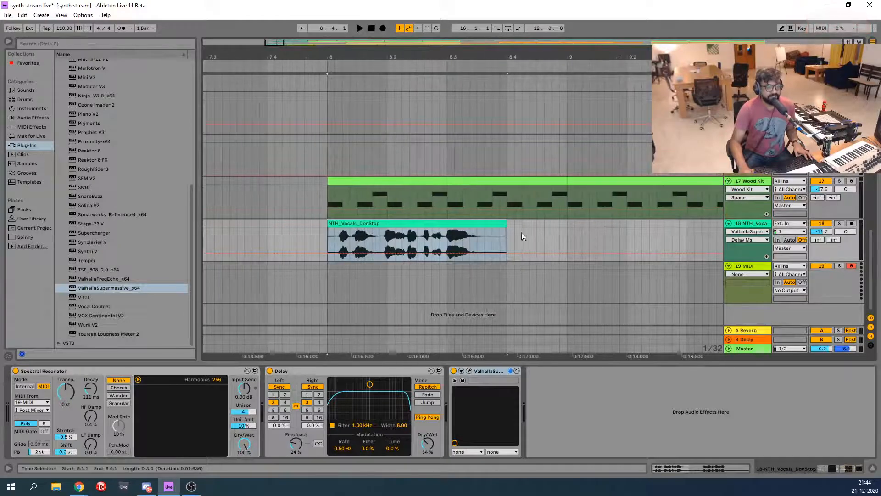
Trim the silent end of the bar 8 vocal clip and time-stretch it to end slightly past 8.4.1
mouse_move(506, 224)
left_mouse_down()
mouse_move(481, 225)
mouse_move(533, 225)
mouse_move(307, 237)
left_mouse_up()
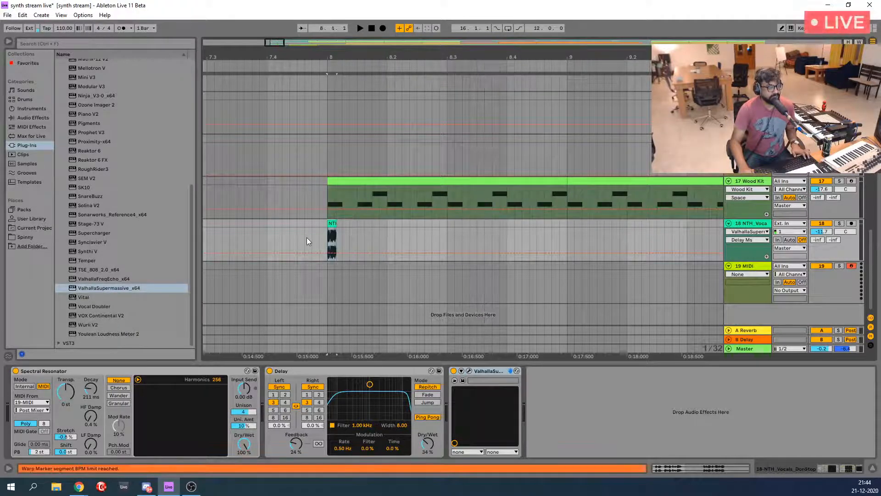
key("ctrl+z")
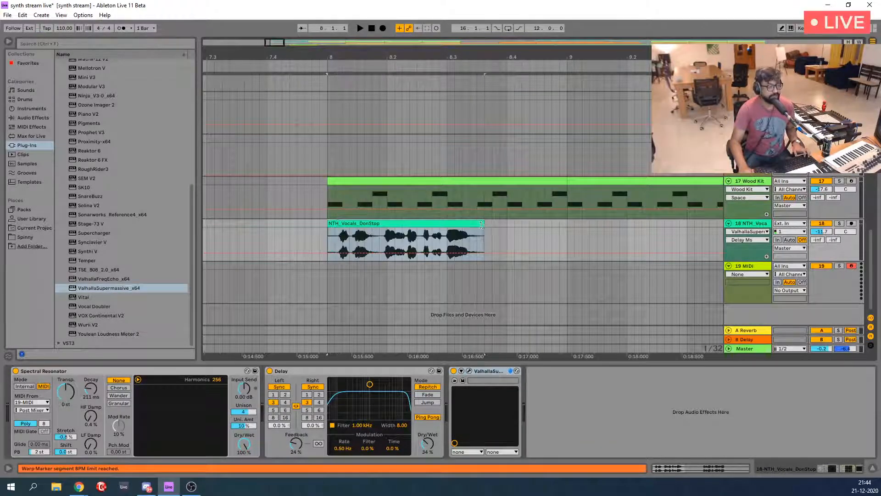
left_click_drag(481, 225, 530, 232)
Play the stretched vocal clip from 7.4.2 twice to check its timing
left_click(288, 237)
key("space")
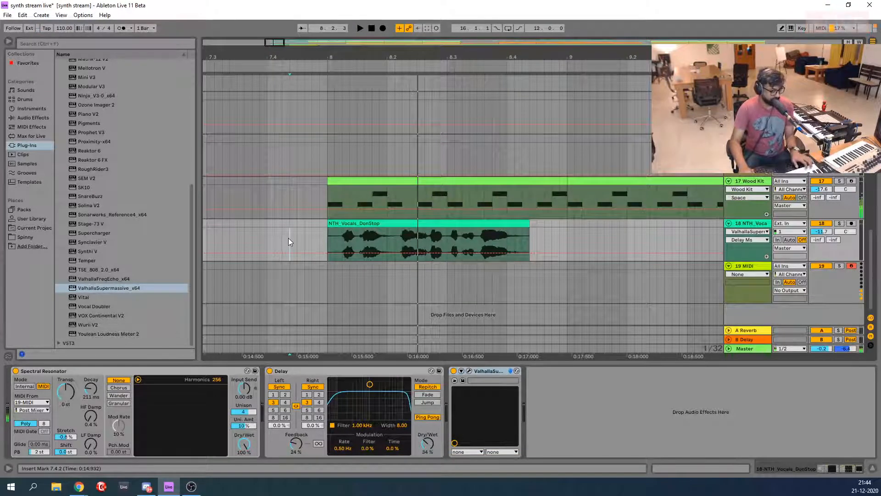
key("space")
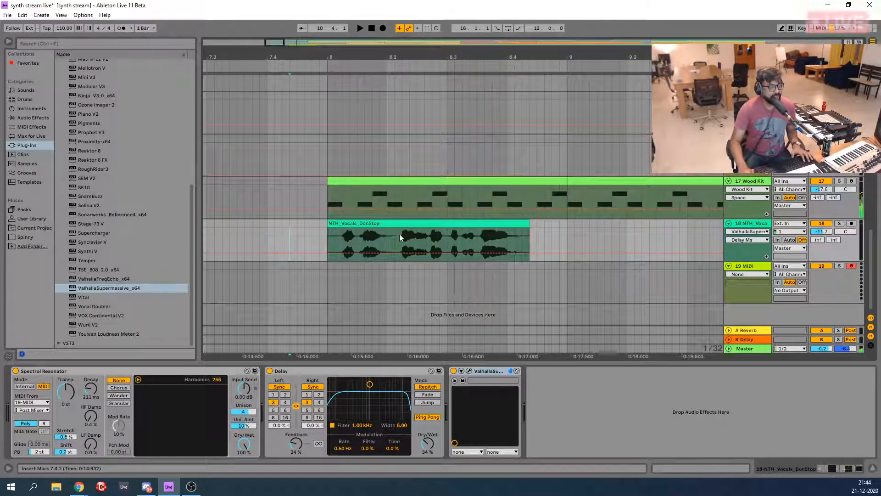
key("space")
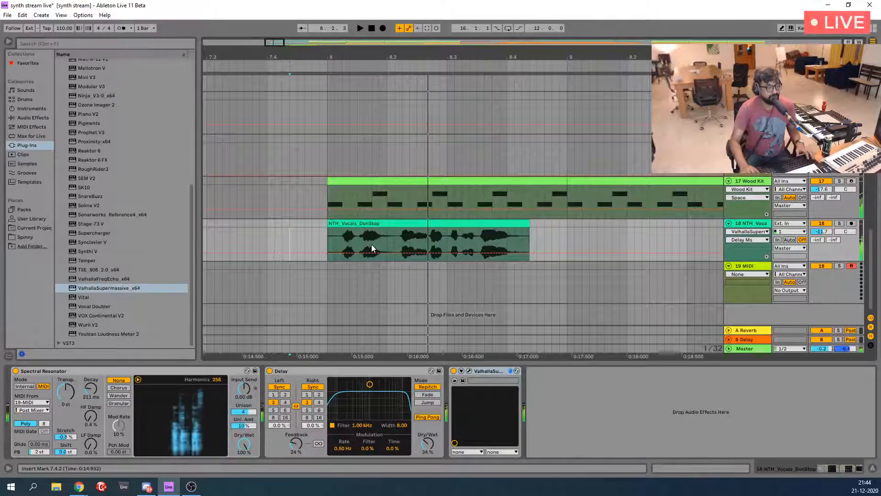
Split the bar 8 vocal clip at the pause near 8.2.1 and move its second part to start at 8.3.1
left_click(394, 243)
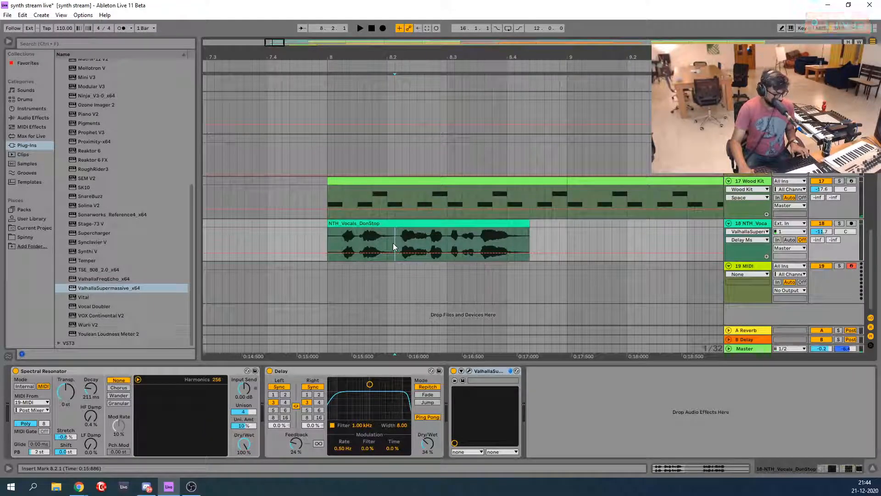
key("ctrl+e")
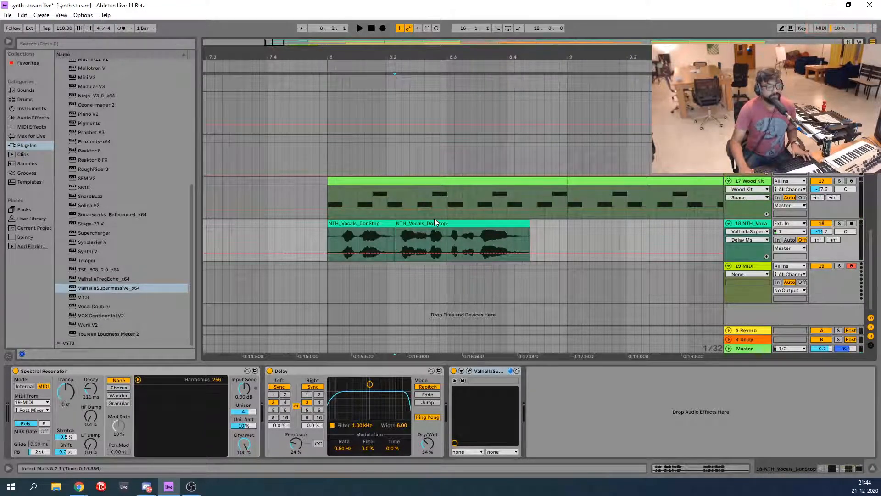
left_click_drag(434, 223, 487, 224)
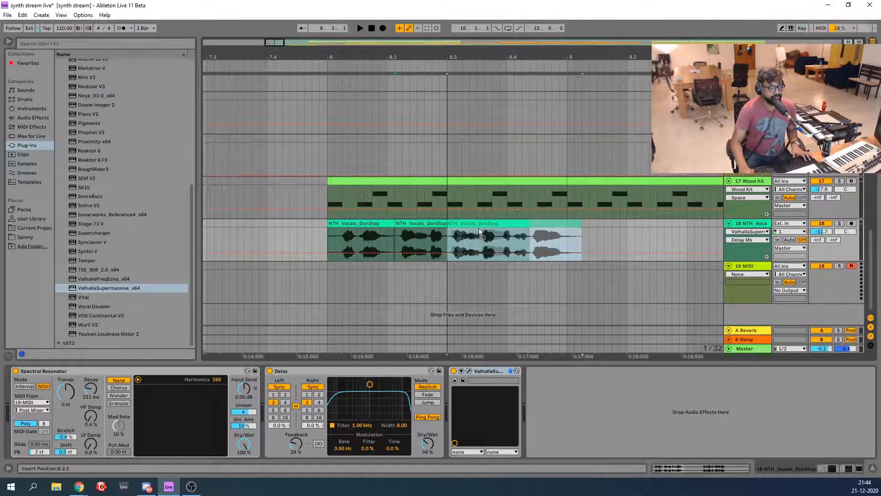
Play the split vocal phrases from 7.4.2 with the rest of the vocal arrangement in view
left_click(288, 234)
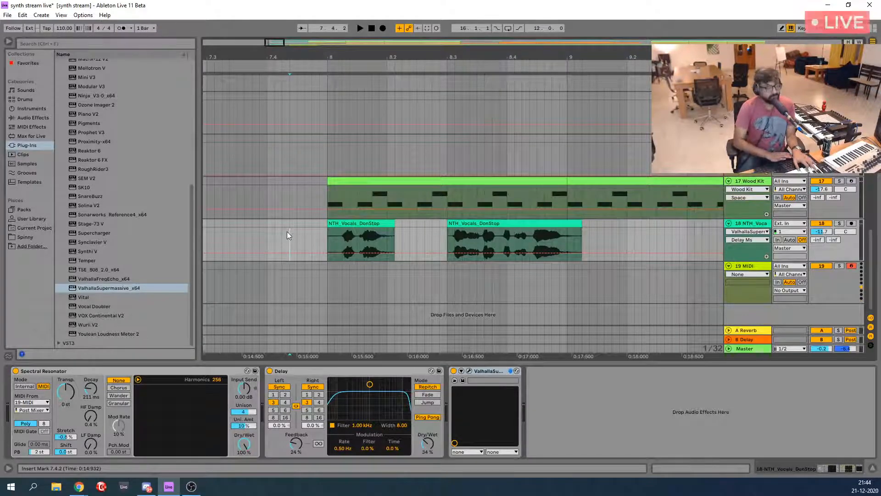
key("space")
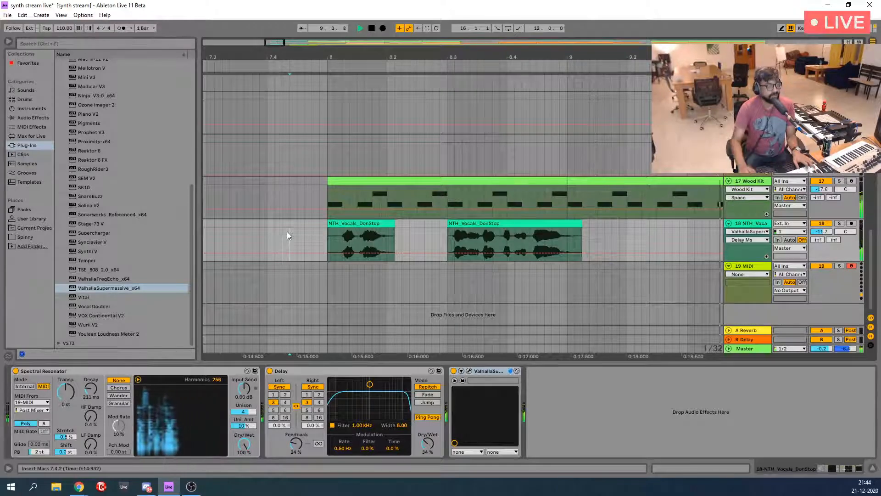
left_click_drag(275, 42, 276, 11)
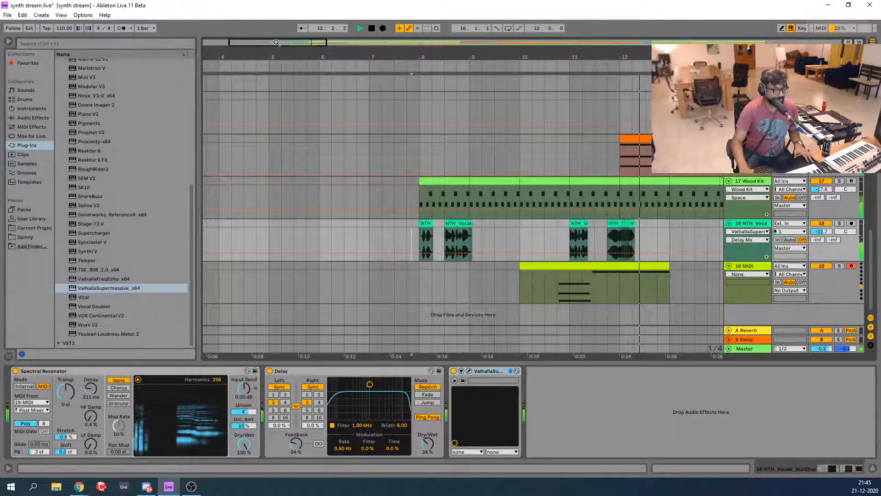
key("space")
key("space")
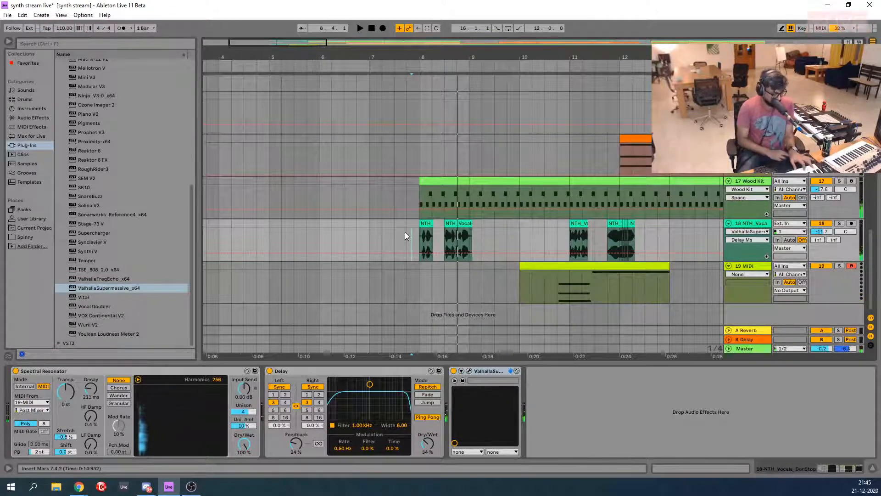
Play the vocal arrangement from 7.4.2 and again from 7.2.1 through to bar 12
key("space")
key("space")
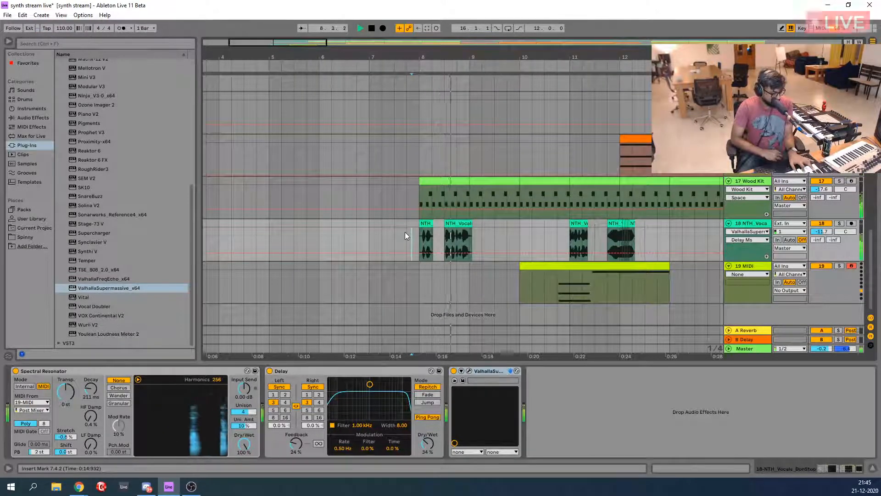
key("space")
left_click(386, 241)
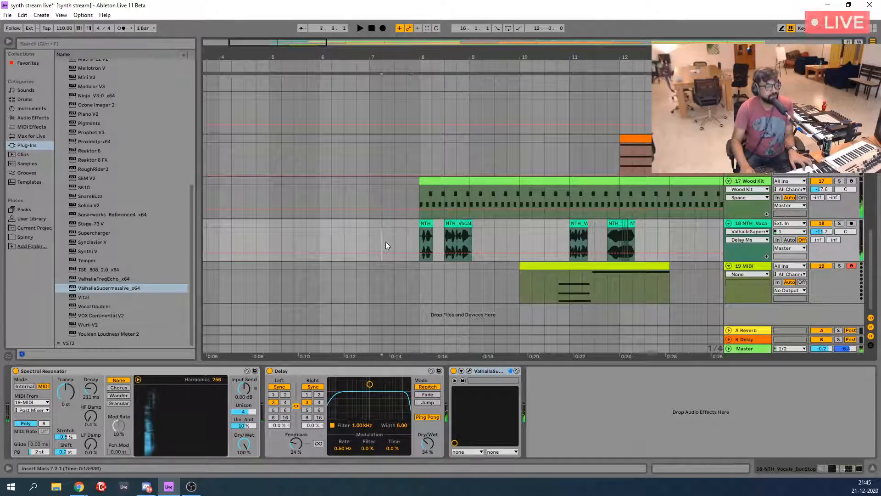
key("space")
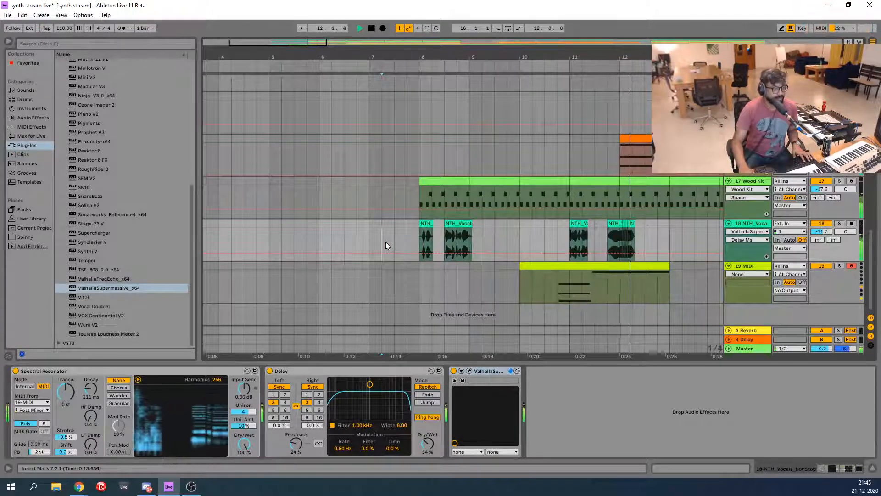
key("space")
Play the two bar 8 vocal clips in close-up to compare the phrases with their waveforms
left_click_drag(443, 57, 443, 115)
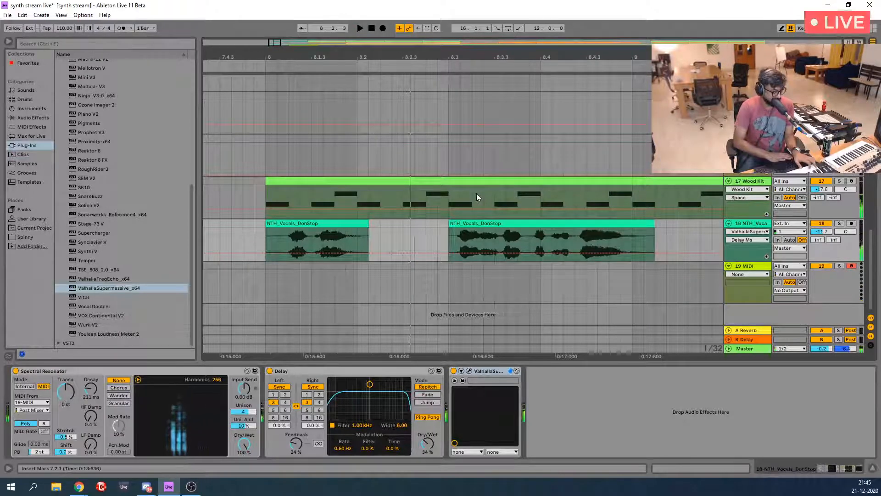
key("space")
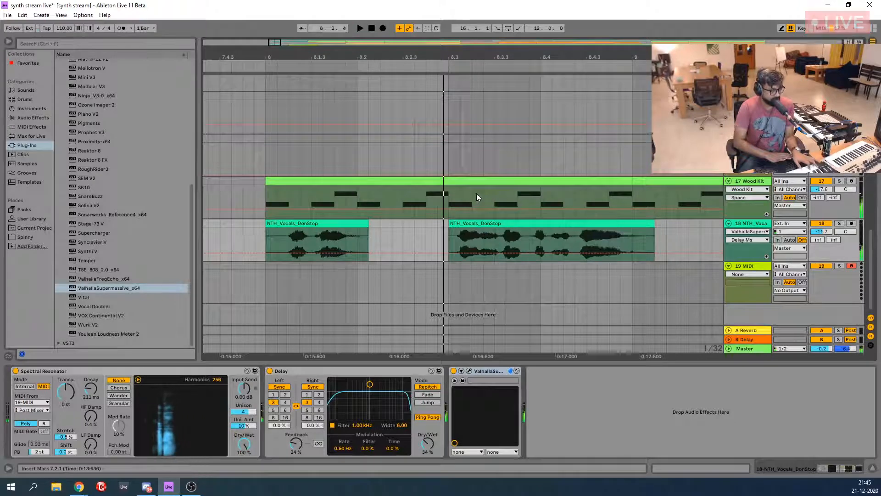
key("space")
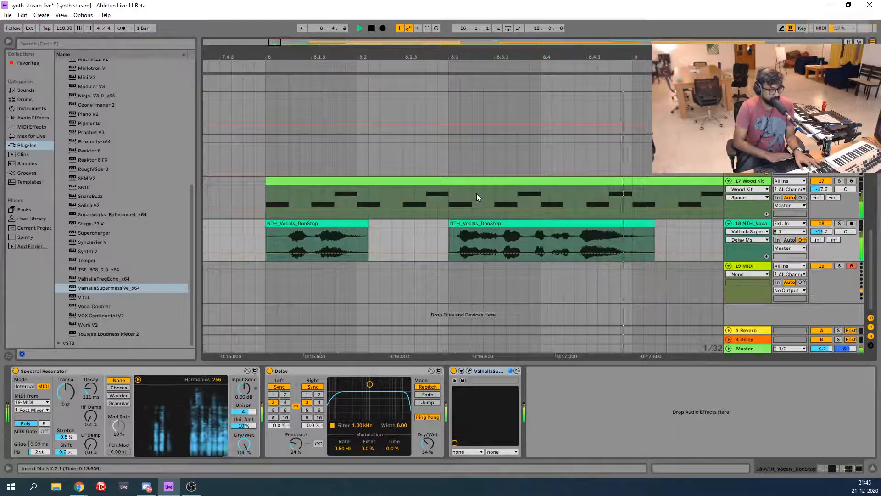
key("space")
Locate the gap after the first phrase in the 8.3.1 vocal clip and split the clip at 8.3.4
left_click(524, 221)
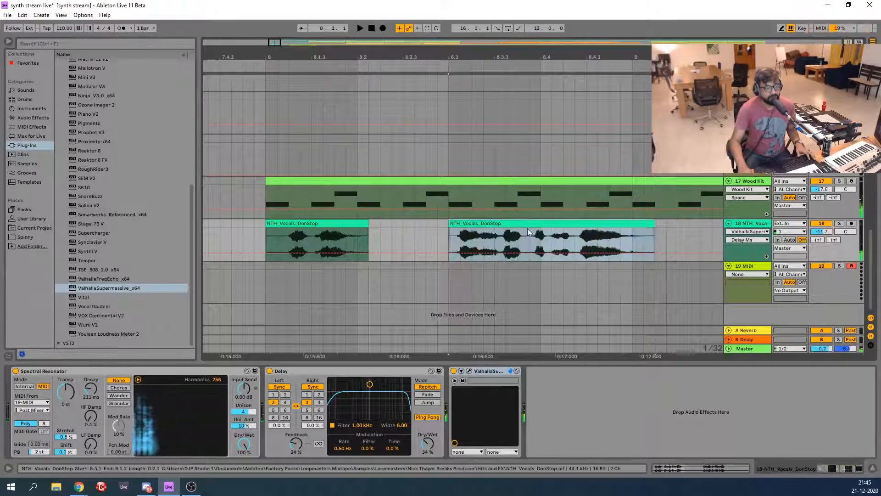
left_click(456, 241)
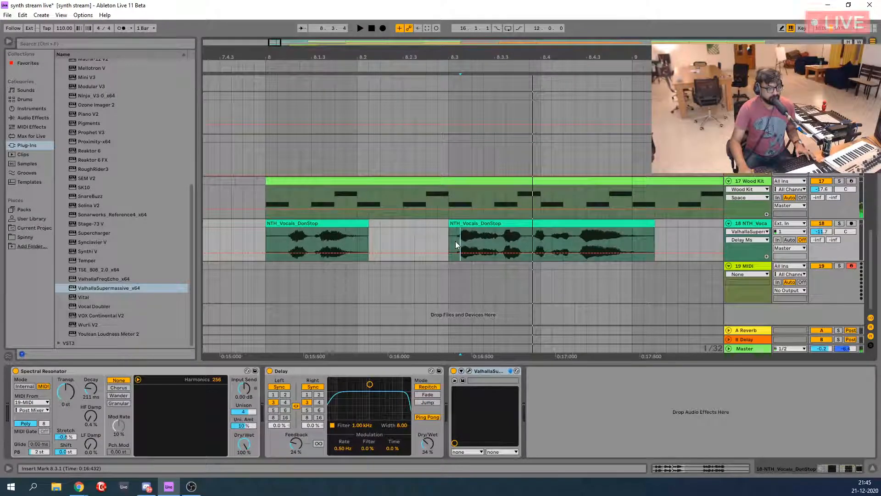
left_click(529, 245)
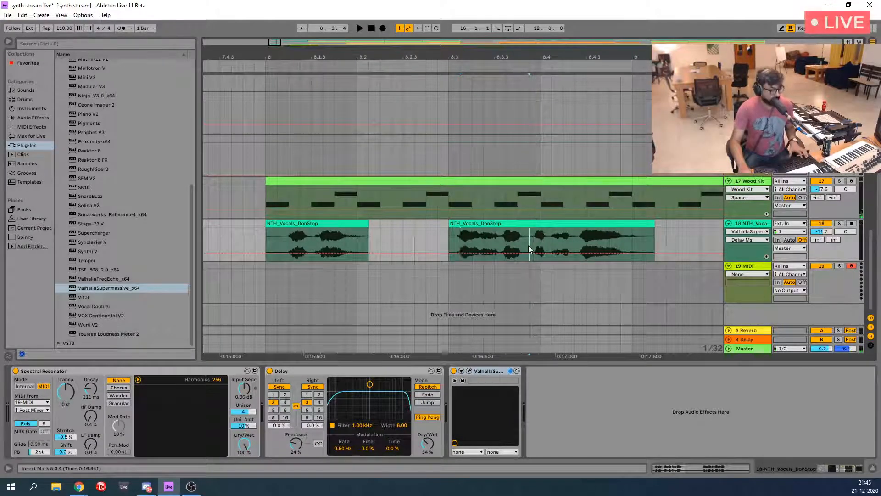
key("ctrl+e")
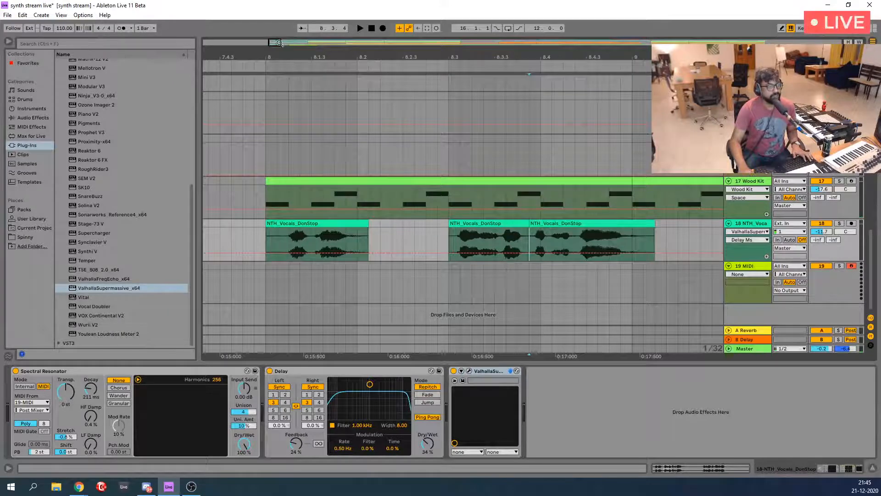
Copy the short vocal chop at 8.3.1 to 9.3.1 and to 10.1.1
left_click_drag(534, 57, 533, 29)
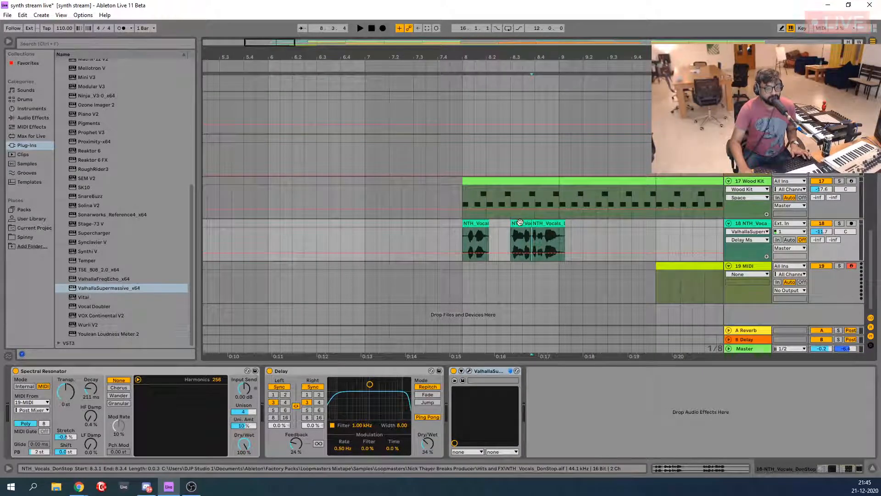
left_click_drag(527, 223, 621, 229)
mouse_move(282, 43)
left_mouse_down()
mouse_move(280, 35)
mouse_move(290, 35)
left_mouse_up()
left_click_drag(517, 221, 560, 227)
Play the arrangement from 7.4.1 to hear the copied vocal chops in context
left_click(378, 231)
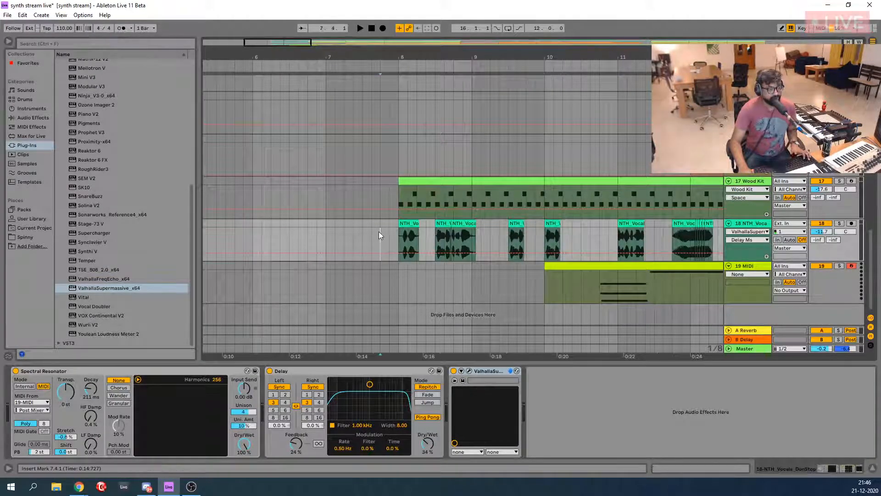
key("space")
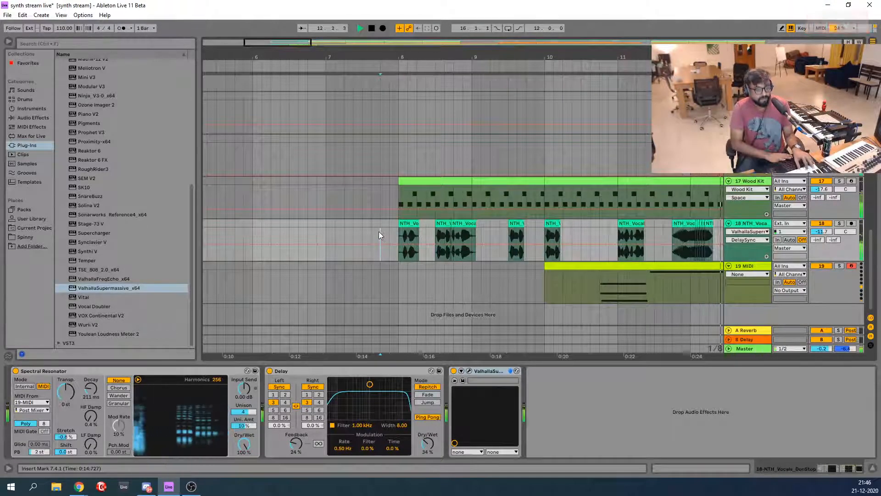
key("space")
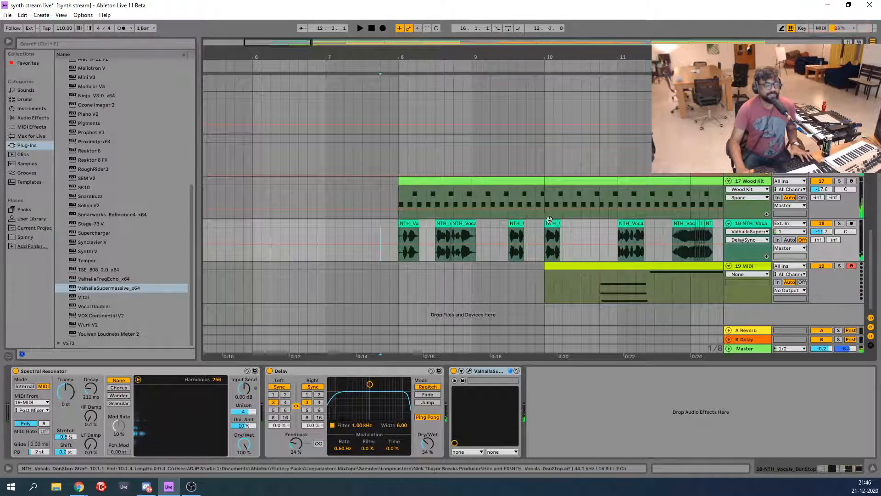
Move the bar 10 vocal chop to start at 10.3.1 and play the arrangement from 7.3.3
left_click_drag(551, 222, 588, 223)
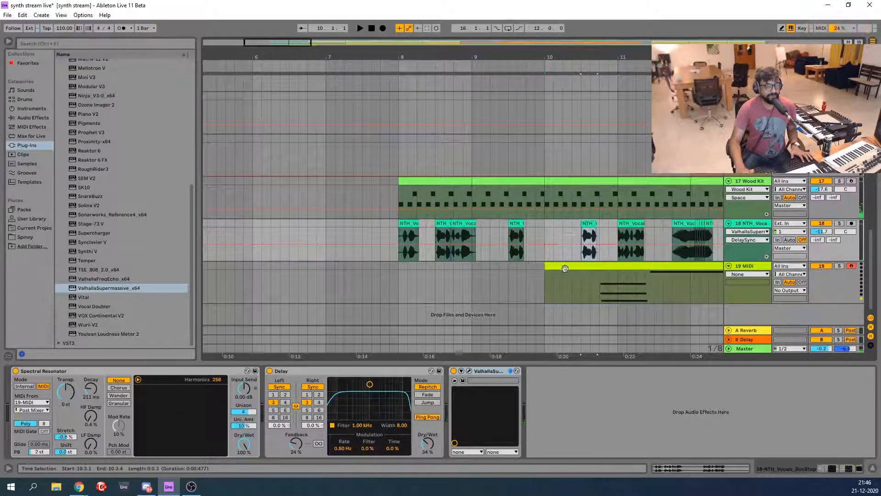
left_click(372, 224)
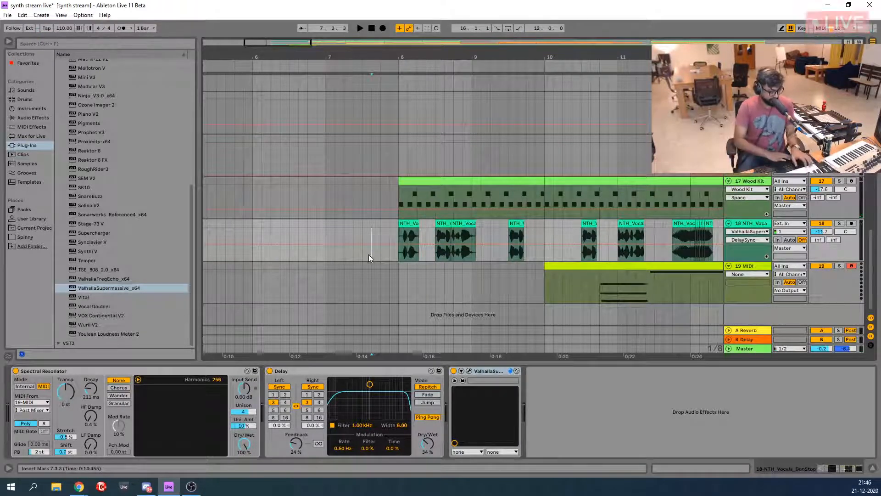
key("space")
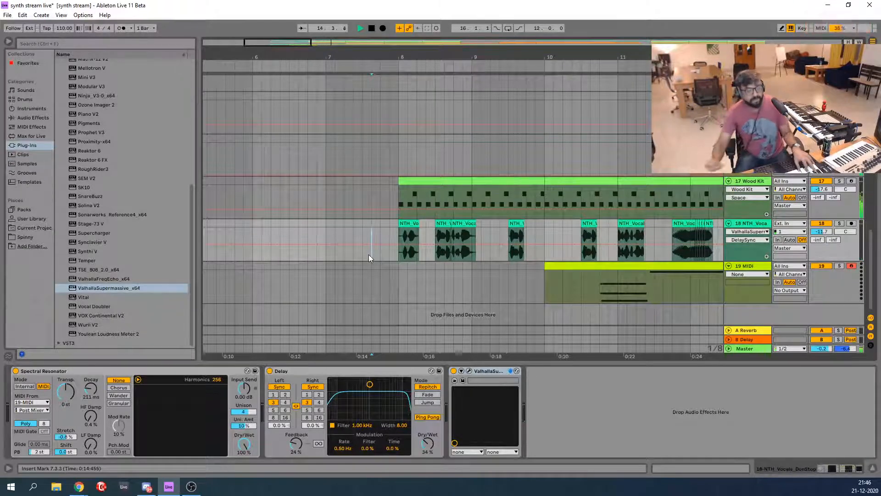
key("space")
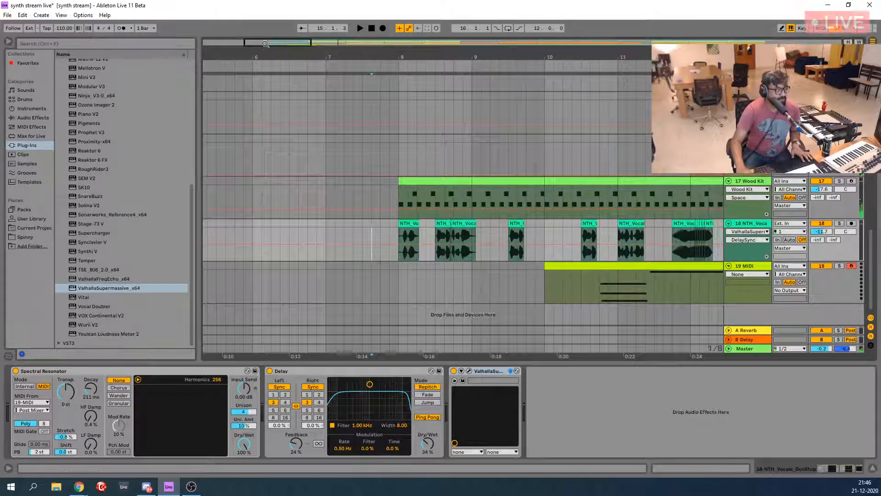
Trim the empty beginning of the clip on the 19 MIDI track so that it starts at 10.4.1
left_click_drag(265, 44, 266, 56)
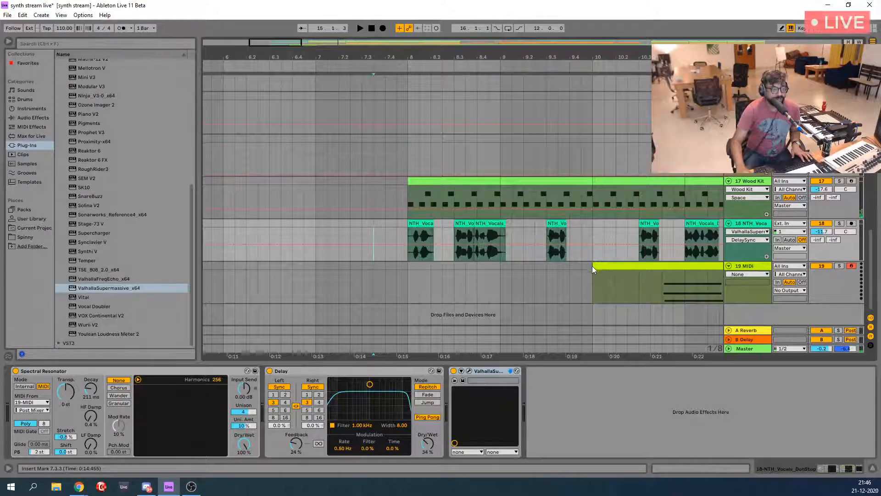
left_click_drag(595, 265, 672, 282)
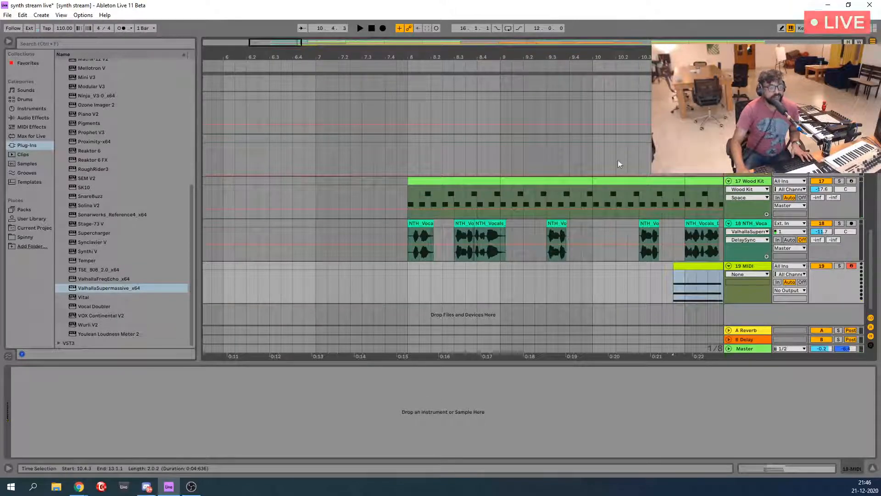
left_click_drag(673, 266, 665, 268)
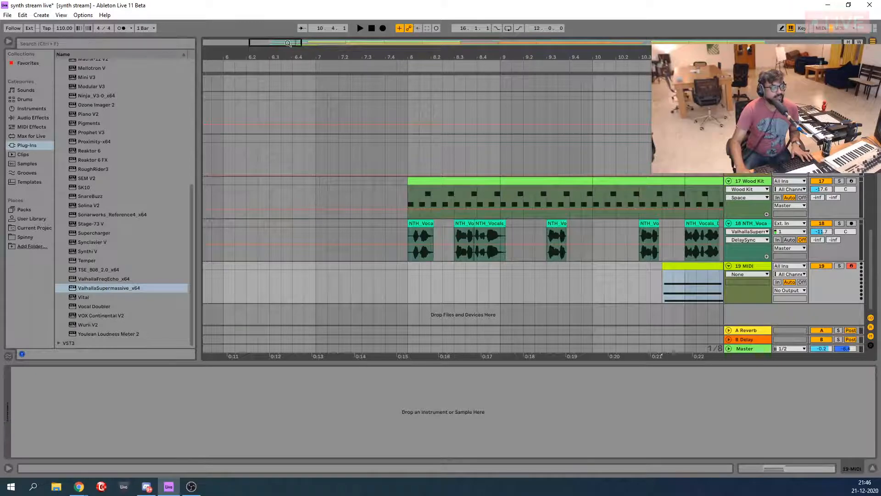
Select the chord section from 10.4.1 to 11.2.1 on the 19 MIDI track and copy it to 8.1.1
left_click_drag(287, 43, 304, 43)
left_click_drag(545, 289, 514, 300)
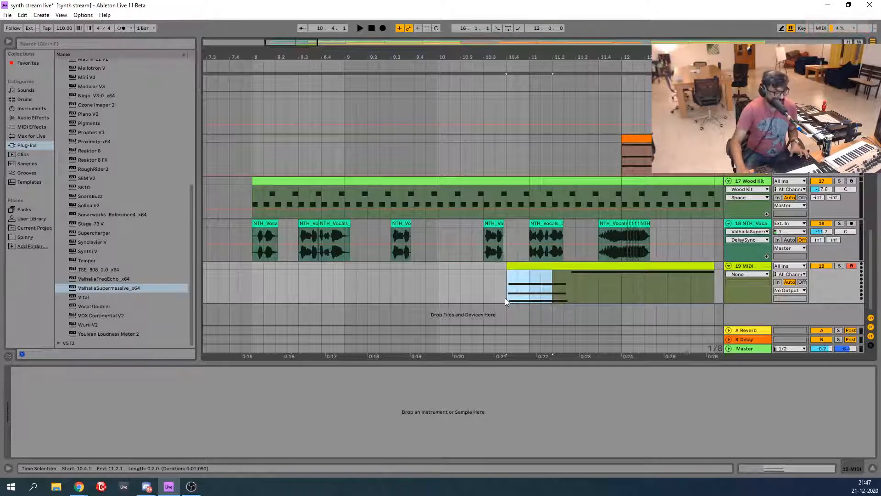
left_click(534, 264)
left_click(529, 278)
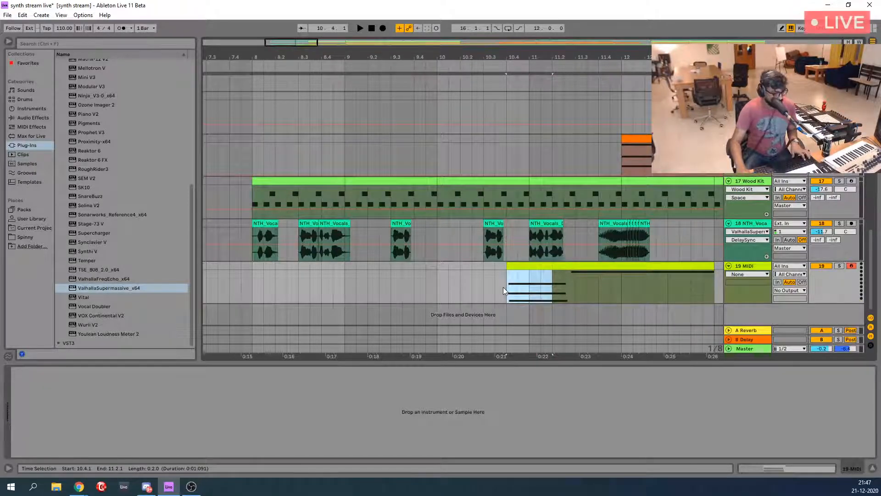
left_click_drag(529, 267, 280, 268)
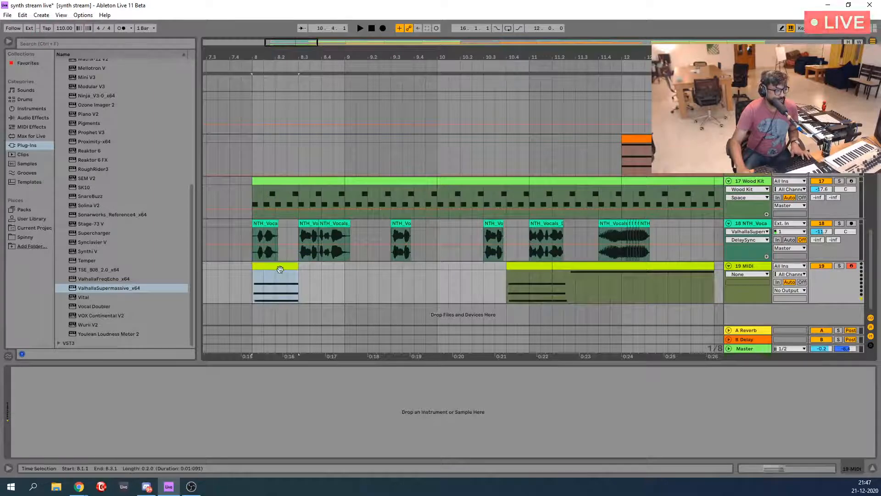
Open the copied bar 8 MIDI clip and extend the starts of its A2, F2 and D2 notes back to the clip start at 1.4
double_click(280, 269)
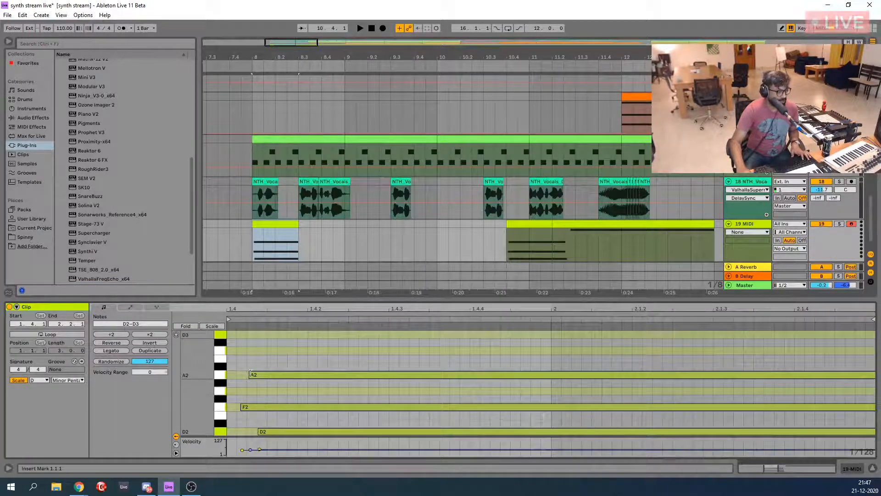
left_click_drag(250, 375, 229, 374)
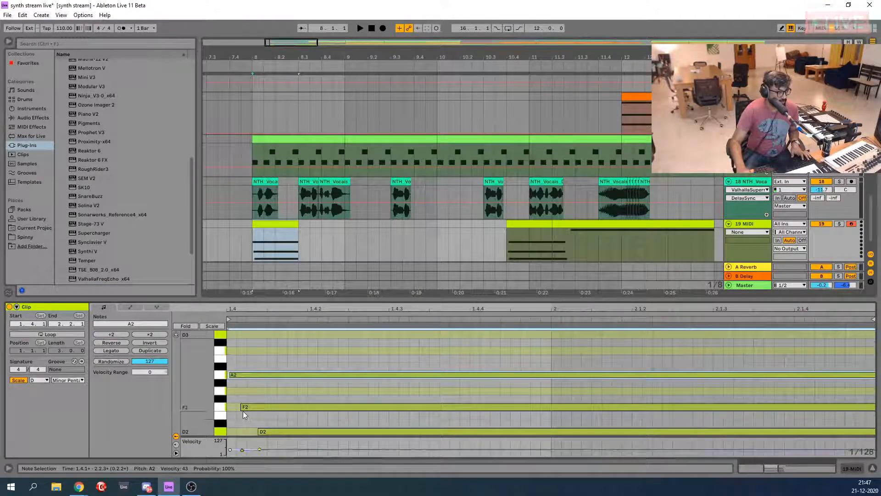
left_click_drag(242, 407, 228, 407)
mouse_move(229, 374)
left_mouse_down()
mouse_move(297, 390)
mouse_move(300, 376)
left_mouse_up()
left_click(302, 390)
left_click(300, 376)
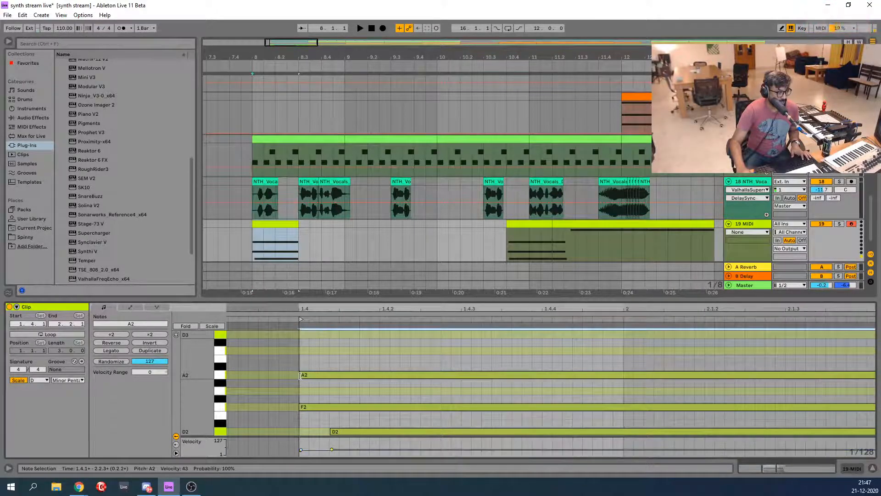
left_click(327, 431)
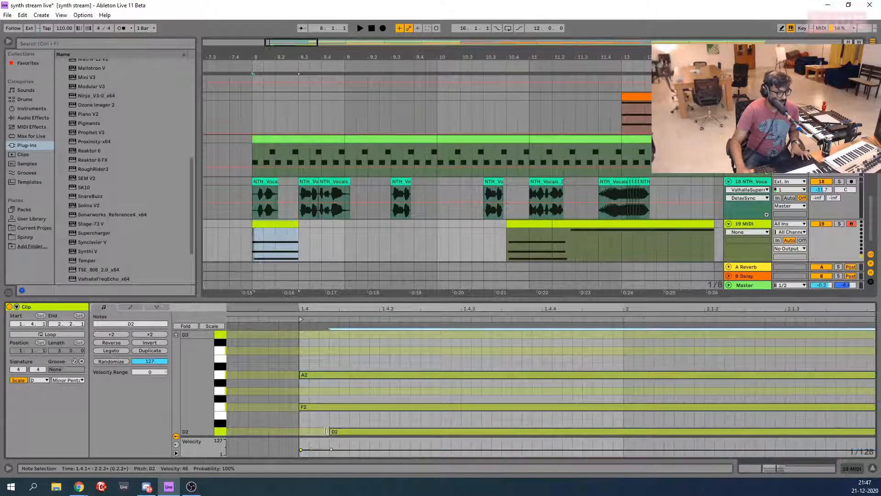
left_click_drag(305, 433, 299, 434)
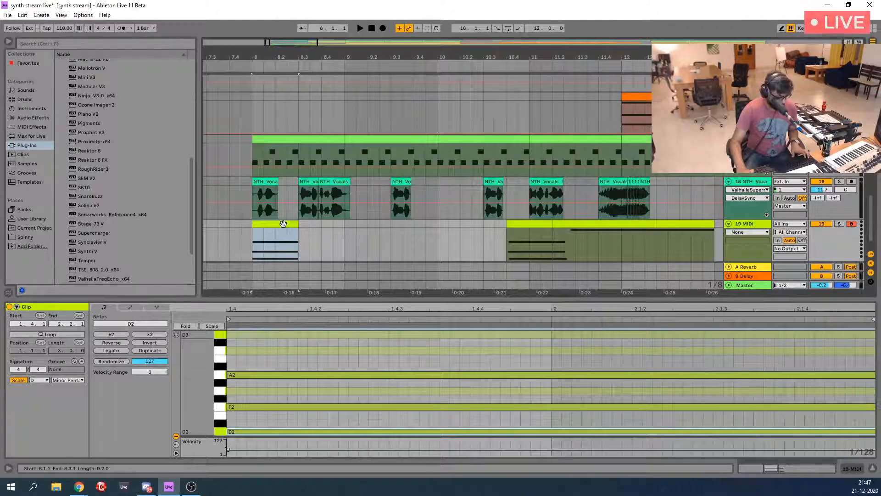
Duplicate the bar 8 chord clip five times in a row to fill the MIDI track up to 11.1.1
key("ctrl+d")
key("ctrl+d")
key("ctrl+d")
key("ctrl+d")
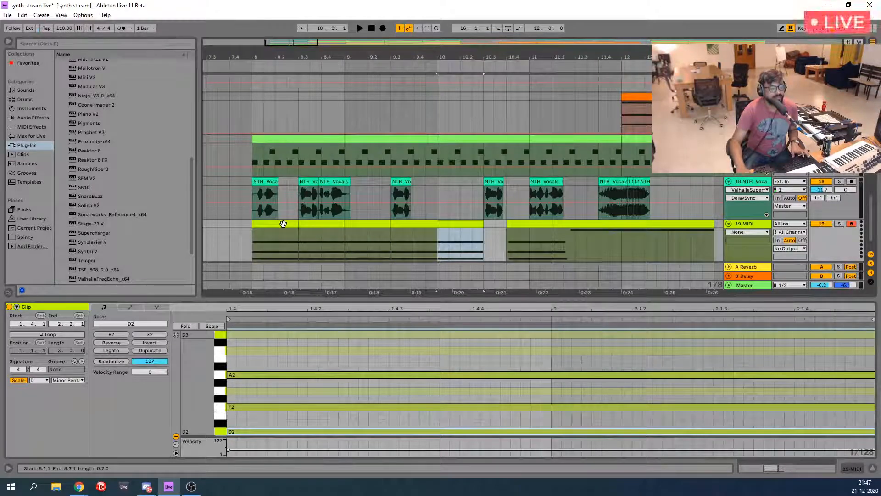
key("ctrl+d")
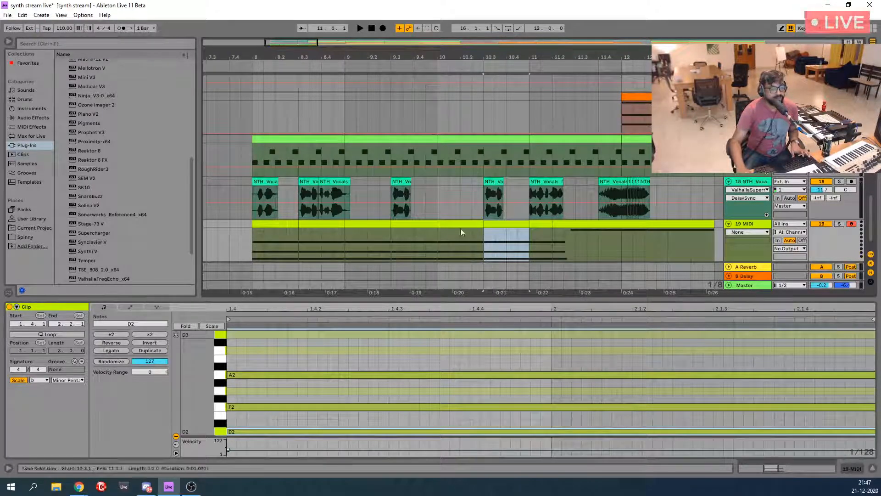
Extend the start of the original chord clip back to 10.4.1, over the end of the last duplicate
left_click(524, 226)
left_click(524, 225)
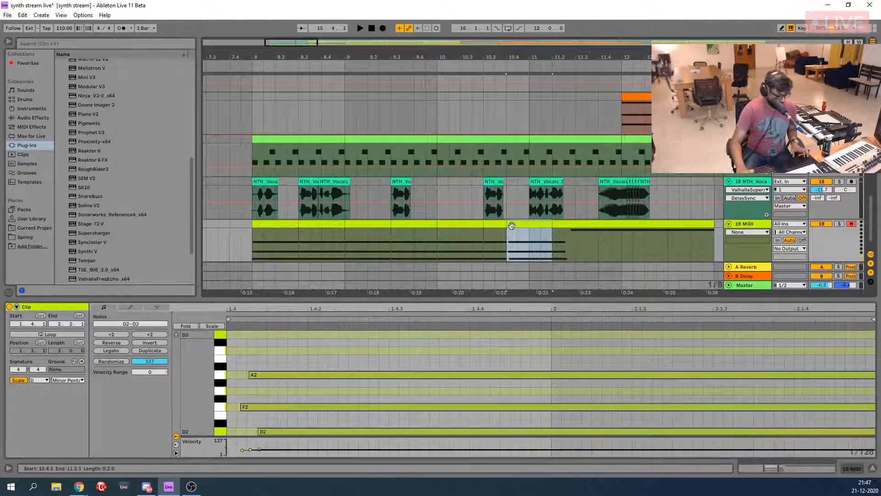
left_click_drag(527, 224, 509, 226)
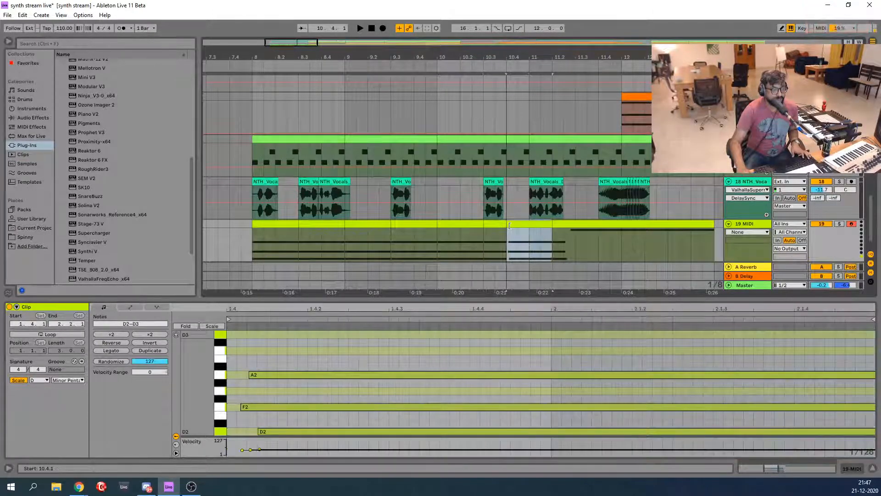
Play the section from just before bar 8 and lower the NTH vocals track's volume to -16.4 dB
left_click(235, 236)
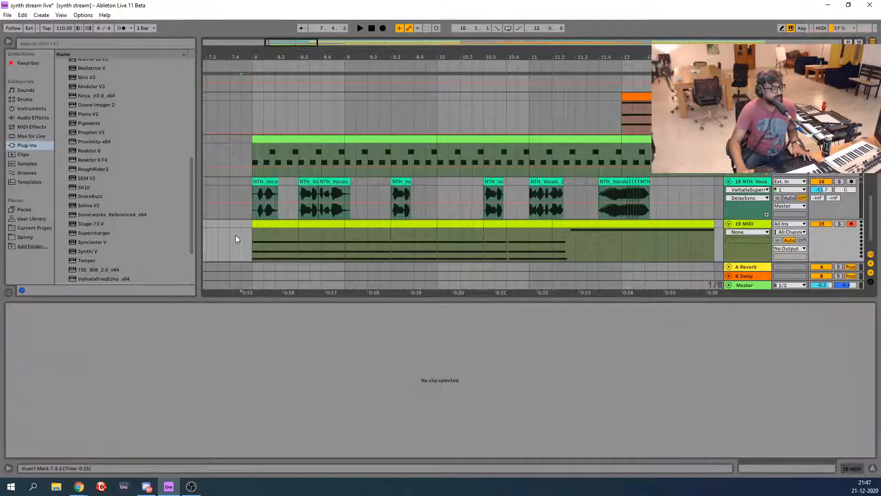
key("space")
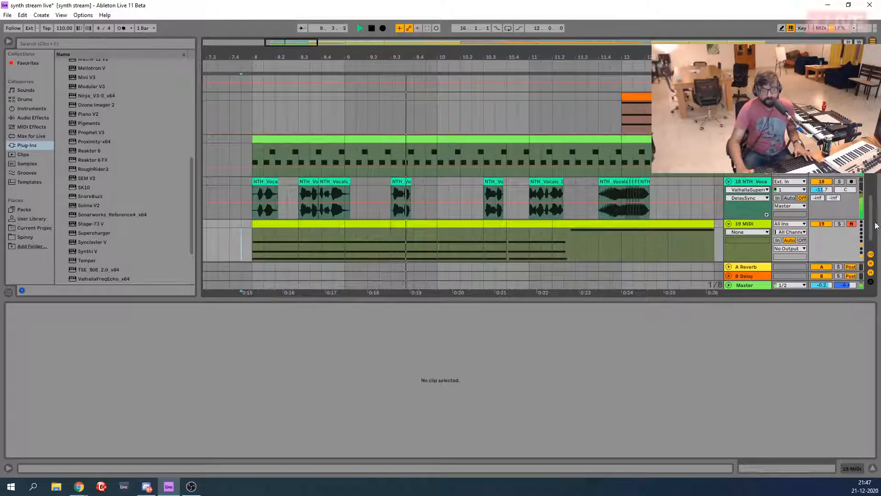
left_click_drag(820, 189, 821, 204)
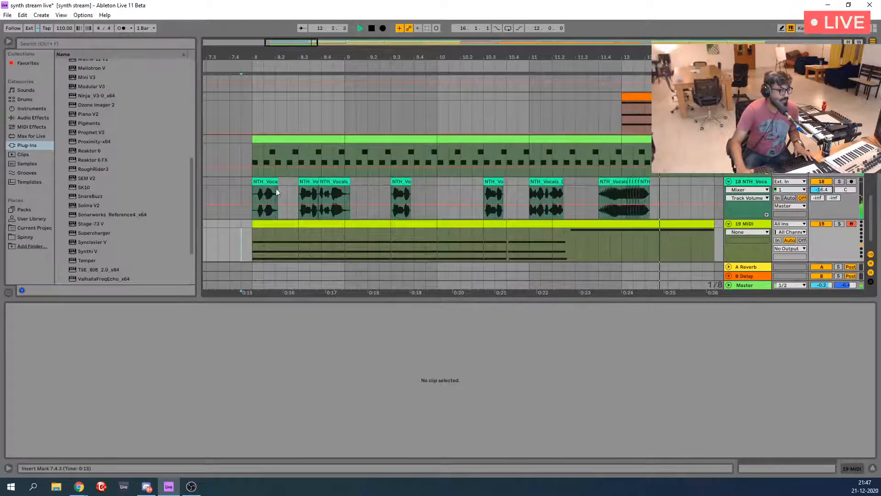
left_click(230, 216)
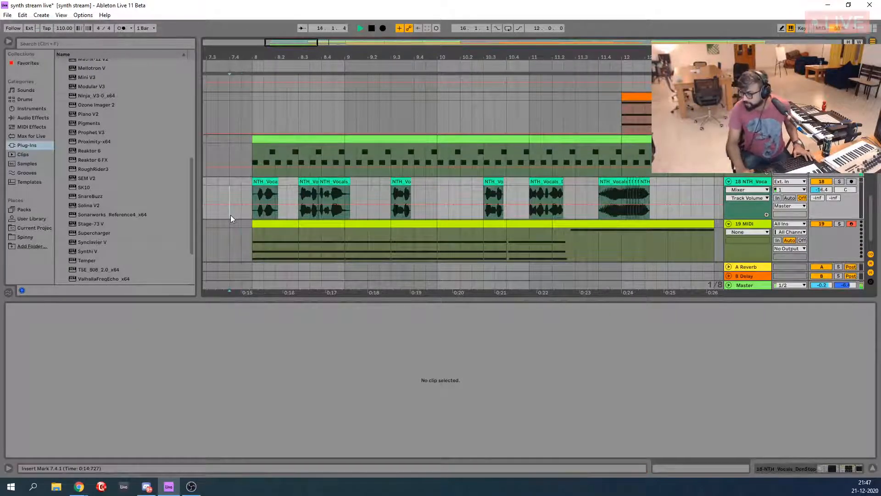
key("space")
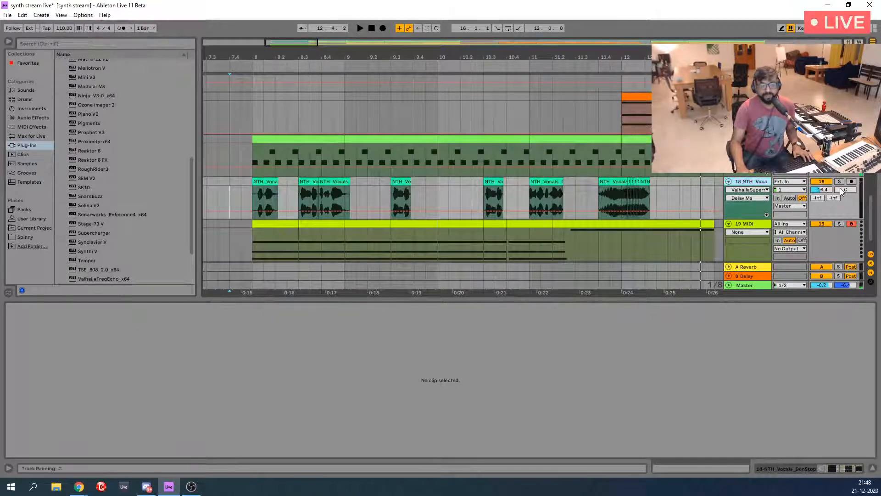
Raise the feedback of ValhallaSupermassive on the vocals track to 73.6 % and audition the section from just before bar 8
key("shift+Tab")
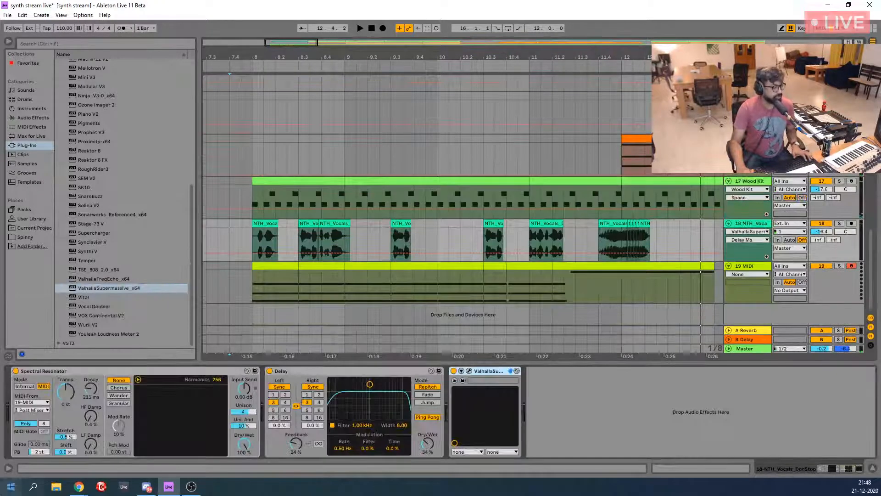
left_click(468, 370)
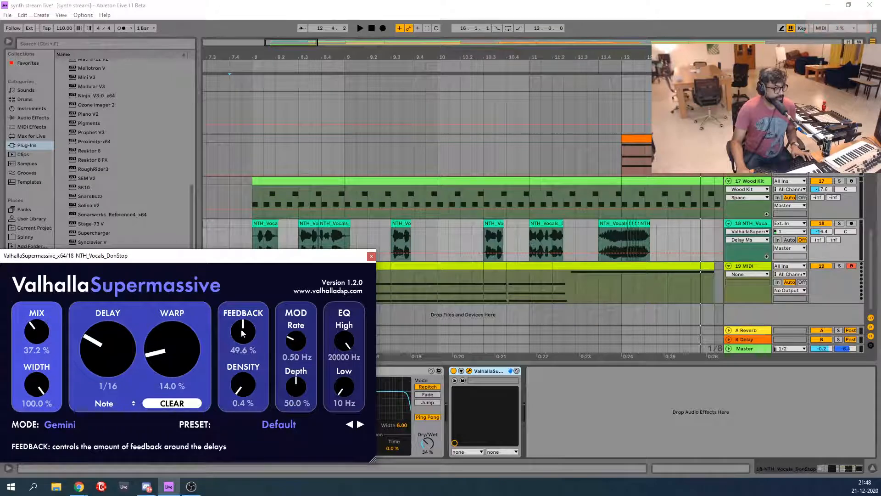
left_click_drag(242, 332, 238, 301)
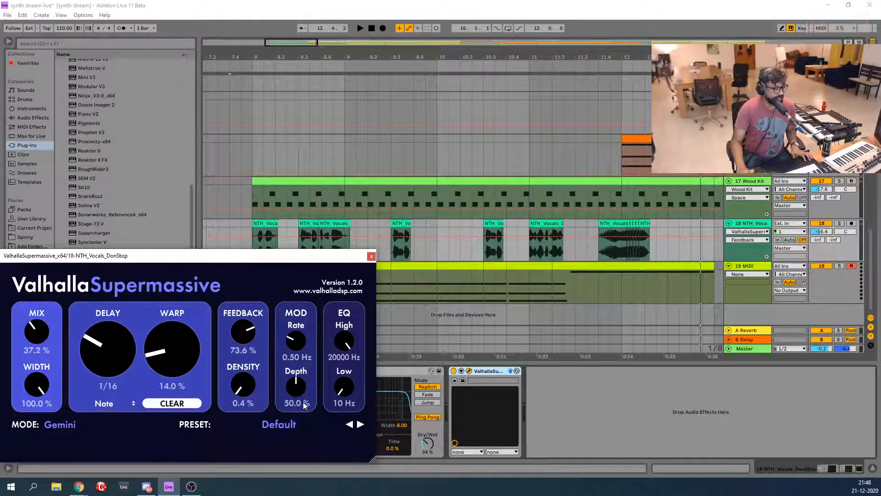
left_click(228, 219)
key("space")
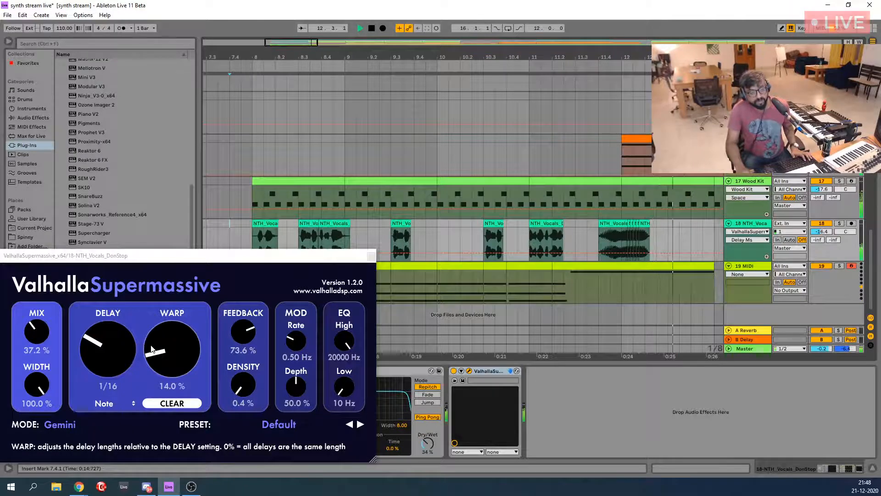
key("space")
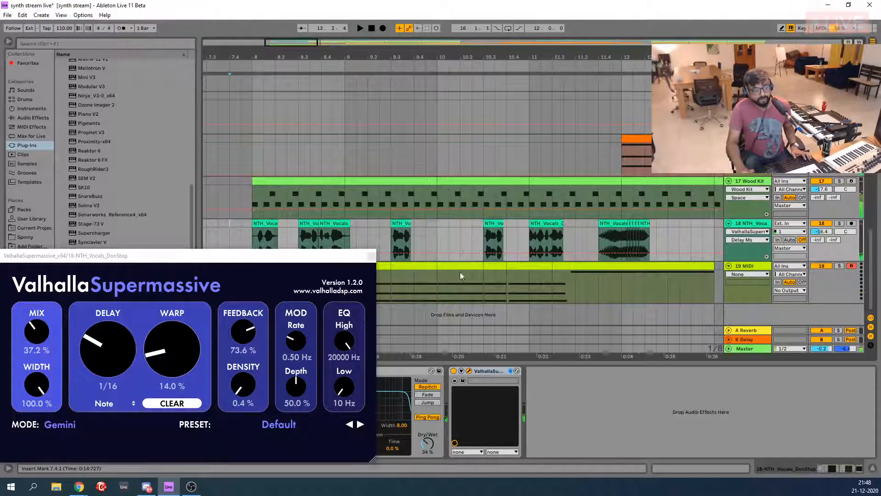
Deactivate the vocal clip at bar 11 and audition the arrangement from bar 8
left_click(537, 223)
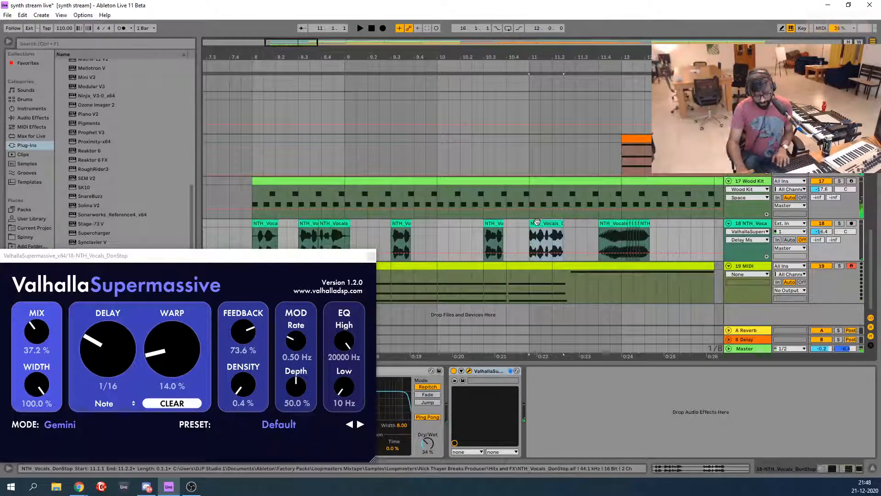
key("0")
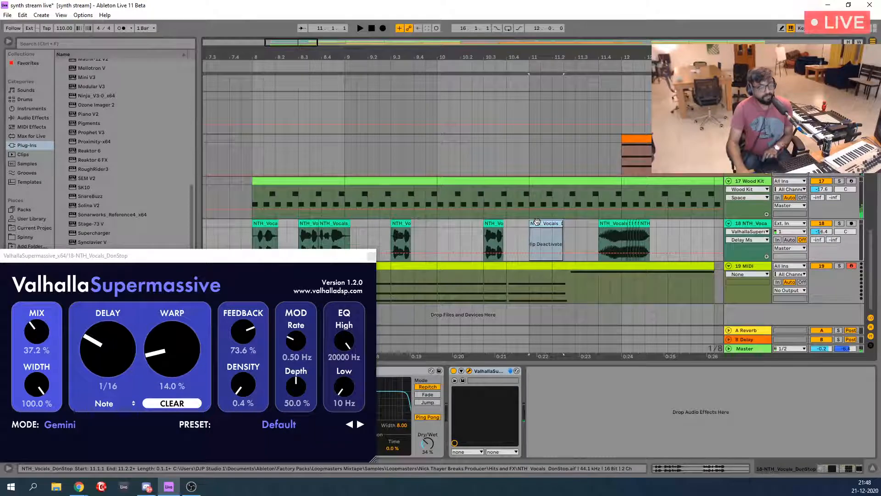
left_click(251, 227)
key("space")
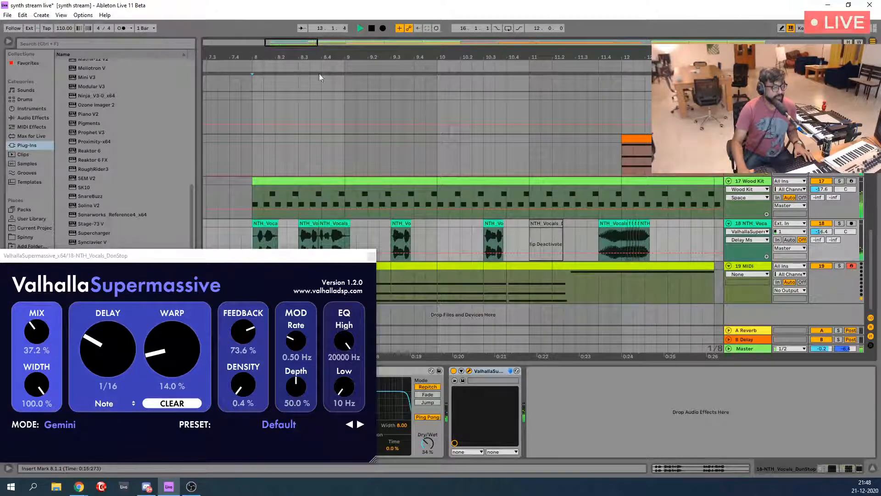
left_click_drag(276, 42, 276, 14)
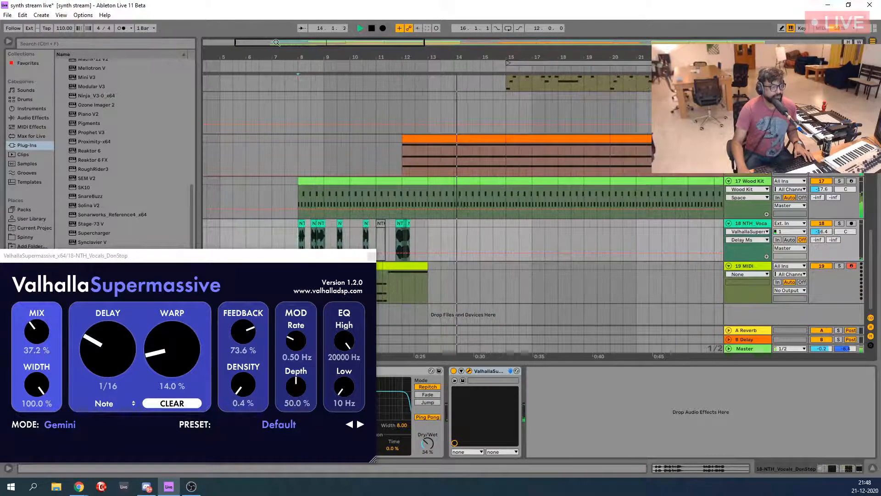
scroll(421, 260, "up", 6)
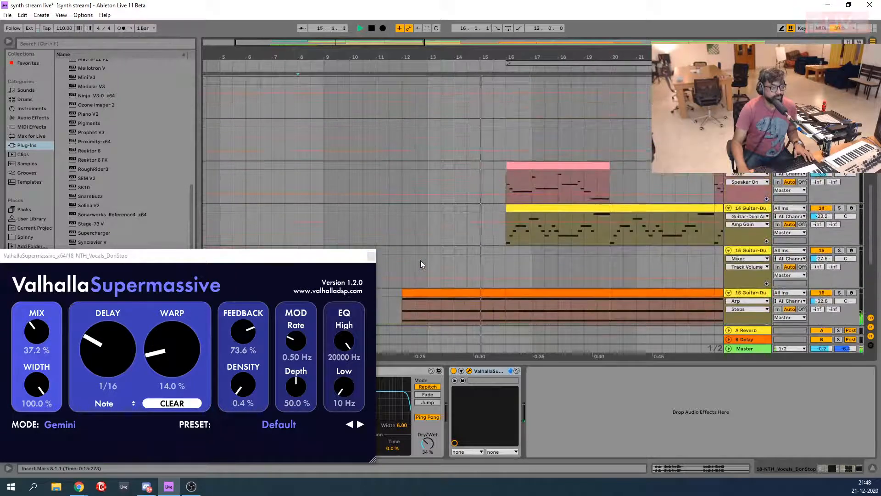
scroll(420, 260, "up", 1)
key("space")
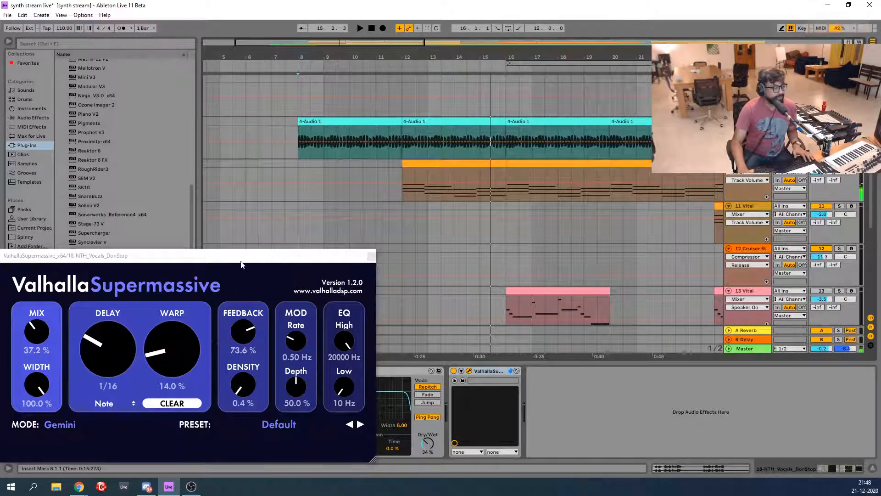
Close the ValhallaSupermassive window and listen to the drum and bass tracks from bar 8
left_click_drag(367, 258, 500, 256)
left_click(504, 255)
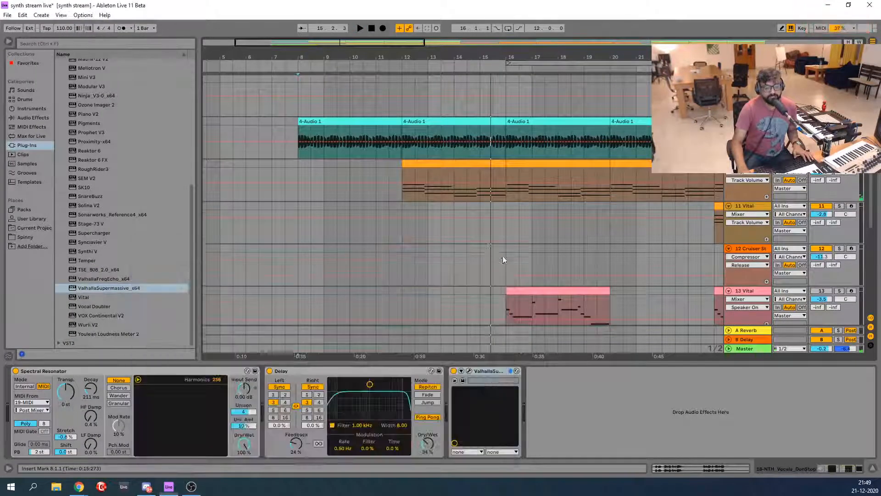
scroll(456, 267, "down", 3)
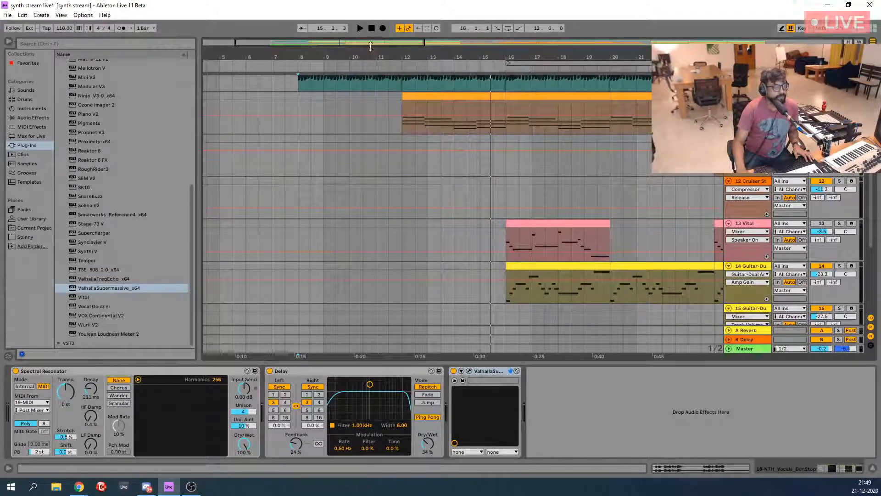
mouse_move(380, 41)
left_mouse_down()
mouse_move(381, 18)
mouse_move(381, 28)
left_mouse_up()
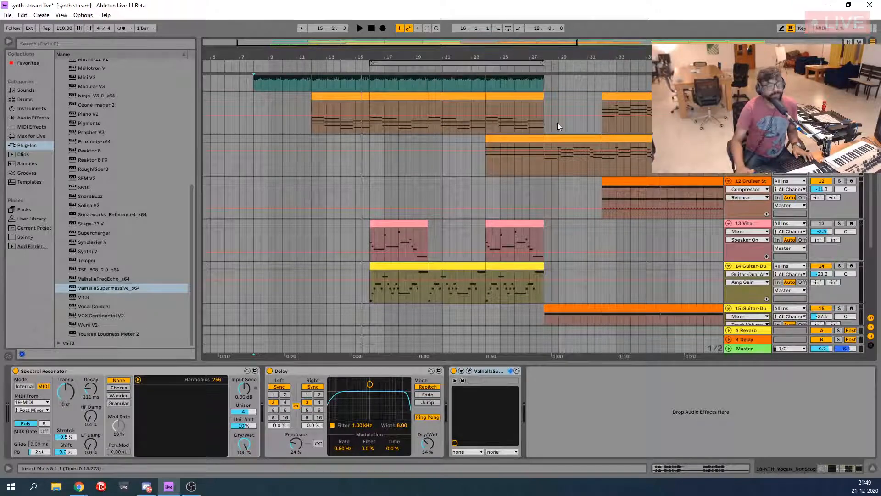
scroll(557, 123, "up", 5)
scroll(557, 123, "up", 5)
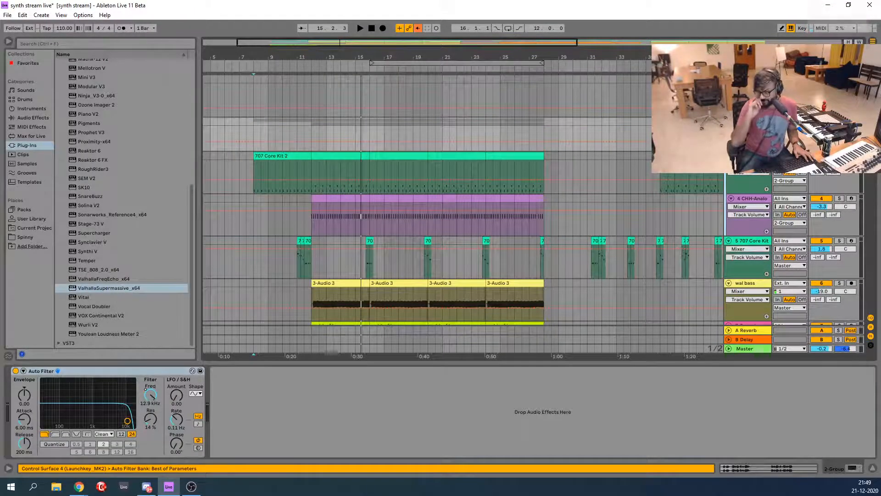
key("space")
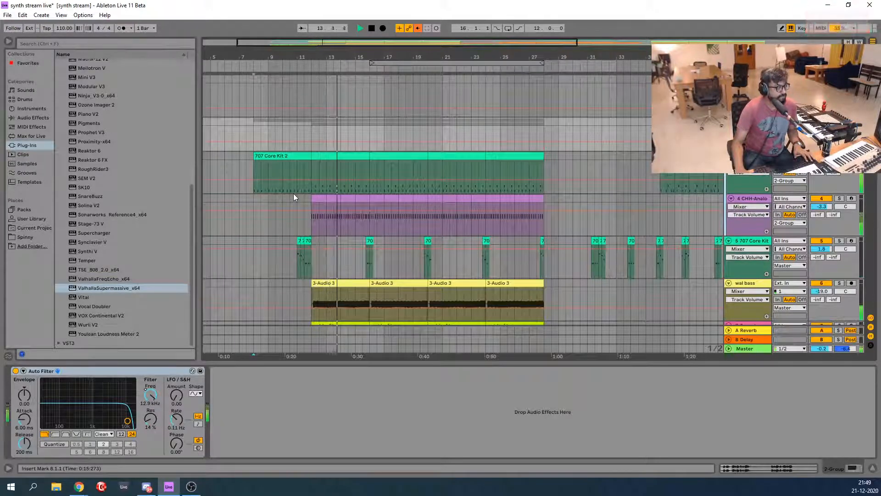
key("space")
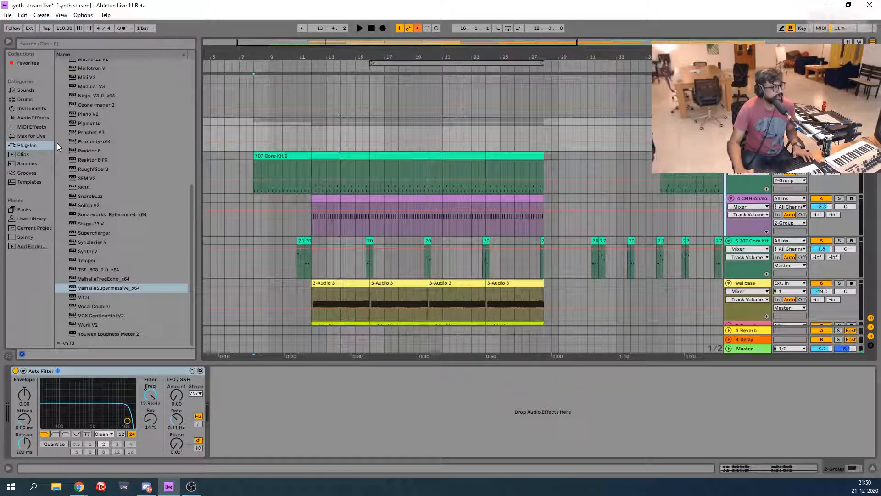
Show the audio effects in the browser with the Delay & Loop folder collapsed
scroll(97, 142, "up", 4)
scroll(97, 143, "up", 5)
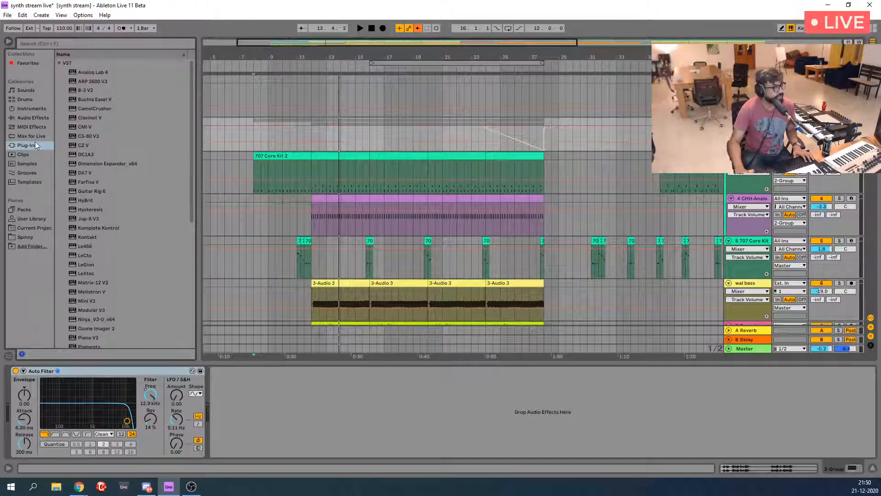
left_click(29, 118)
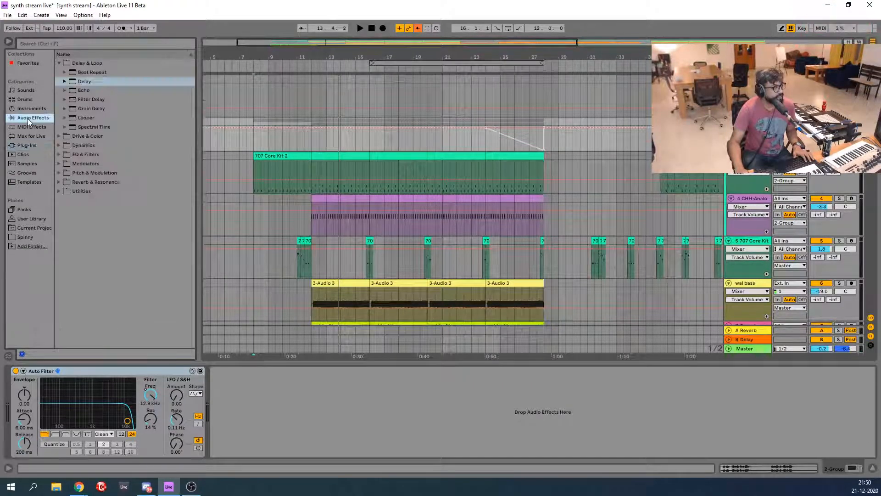
left_click(59, 62)
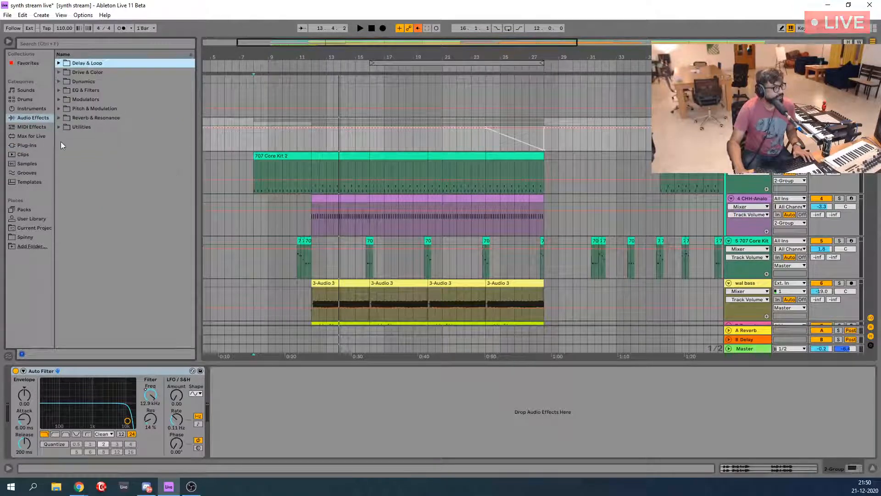
left_click(60, 81)
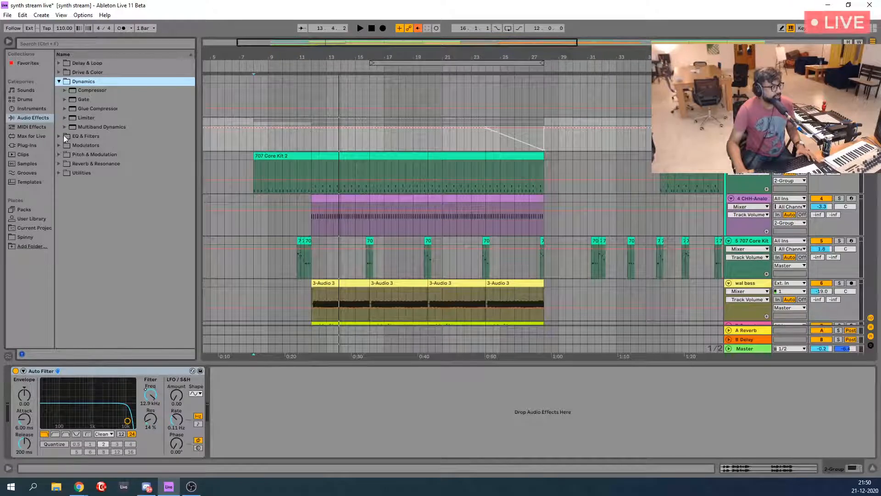
left_click(84, 91)
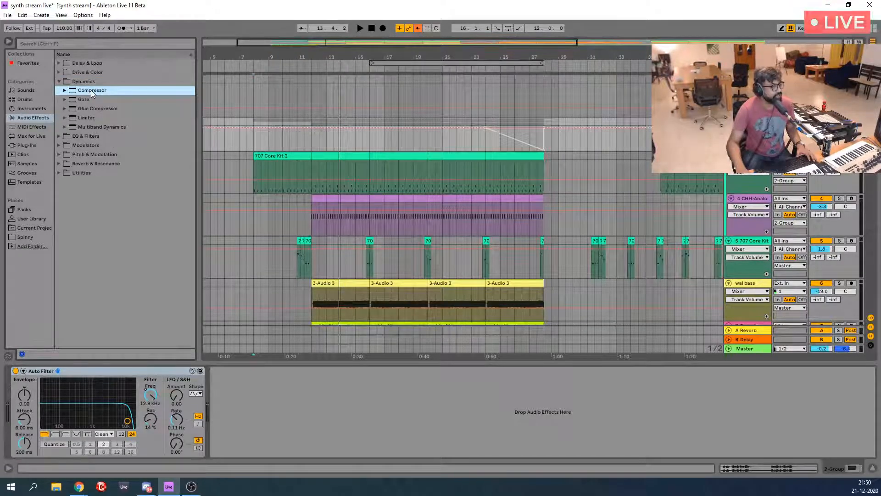
mouse_move(91, 91)
left_mouse_down()
mouse_move(137, 119)
mouse_move(75, 89)
left_mouse_up()
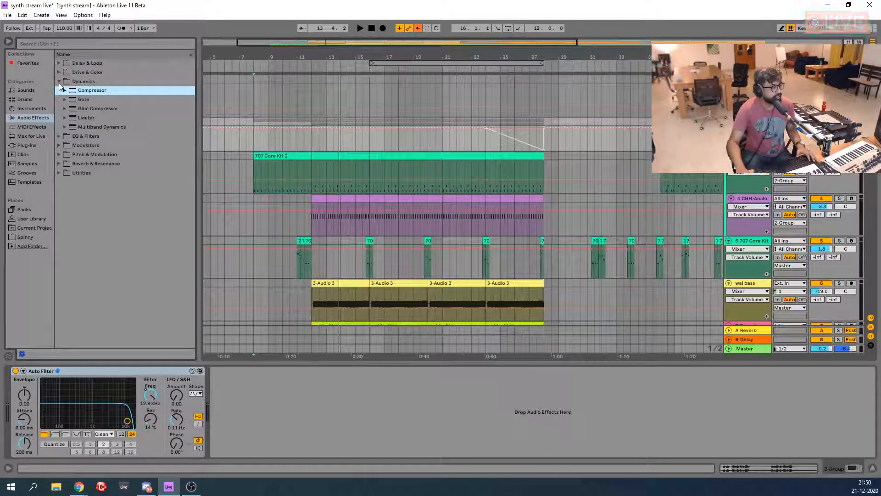
left_click(59, 82)
Add the Drum Buss effect from the Drive & Color folder to the 707 Core Kit track
left_click(59, 73)
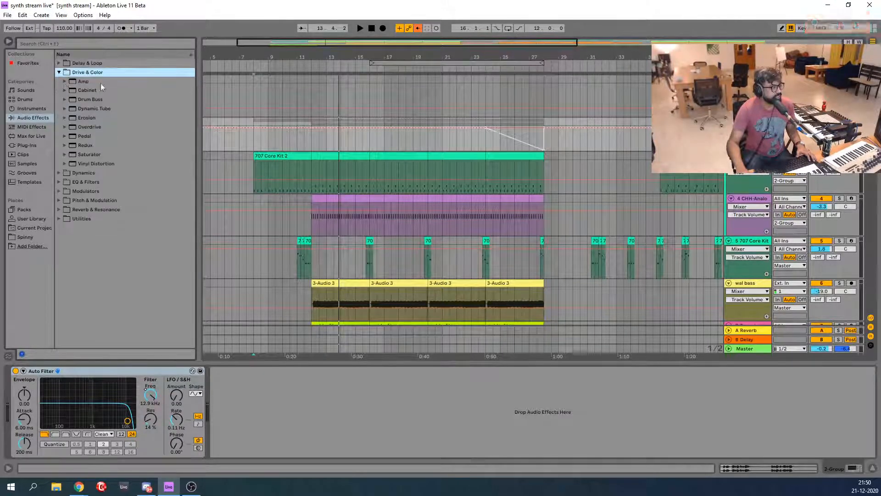
left_click(91, 100)
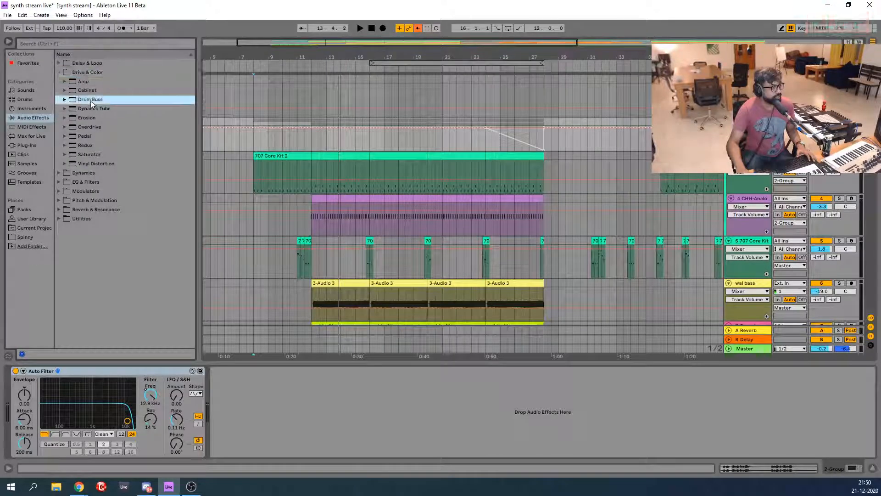
left_click(273, 170)
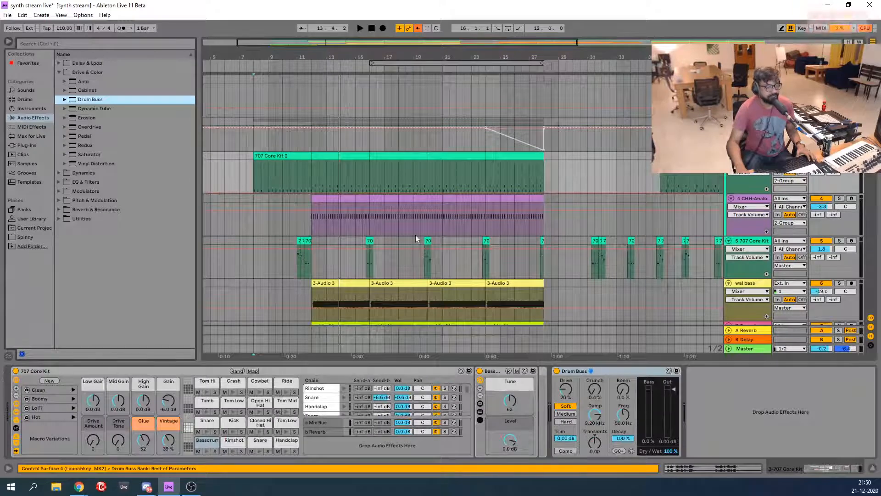
Move Drum Buss from the 707 Core Kit track to the drum group and audition the drums from bars 8 and 12
left_click(633, 371)
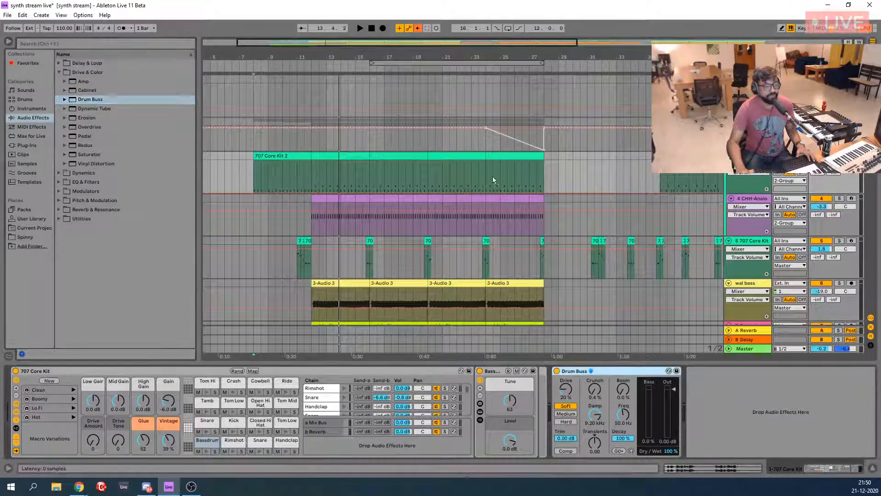
left_click(261, 139)
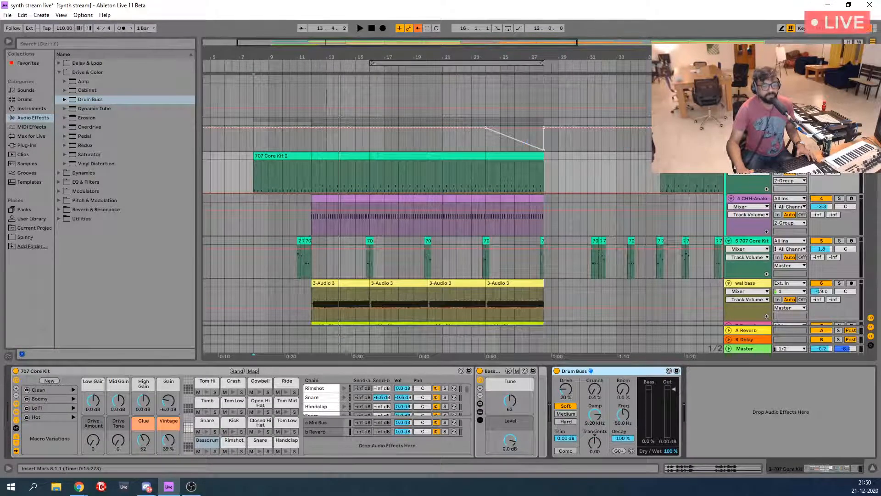
key("space")
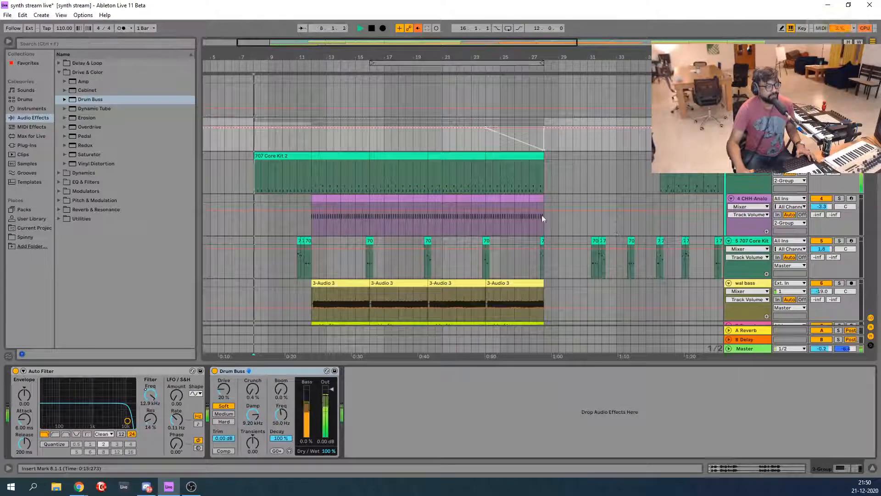
left_click(309, 140)
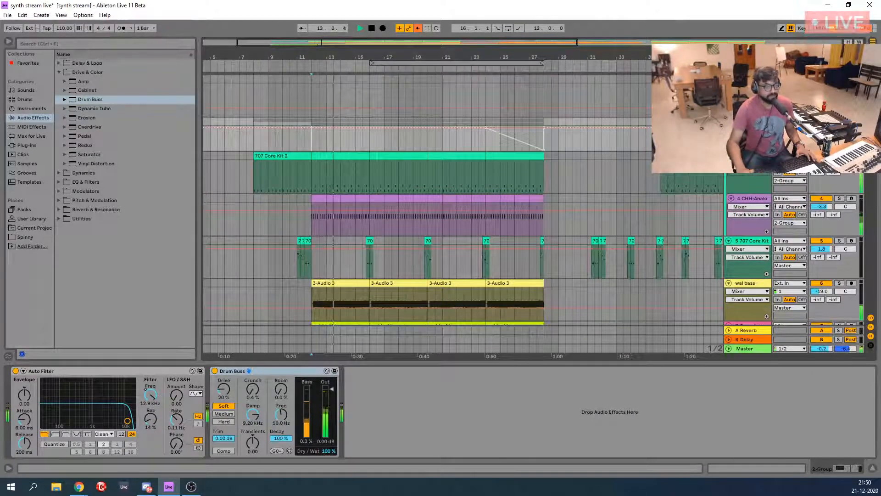
Set Drum Buss's Boom frequency to about 37 Hz and raise Boom to 24% while auditioning from just before bar 12
key("space")
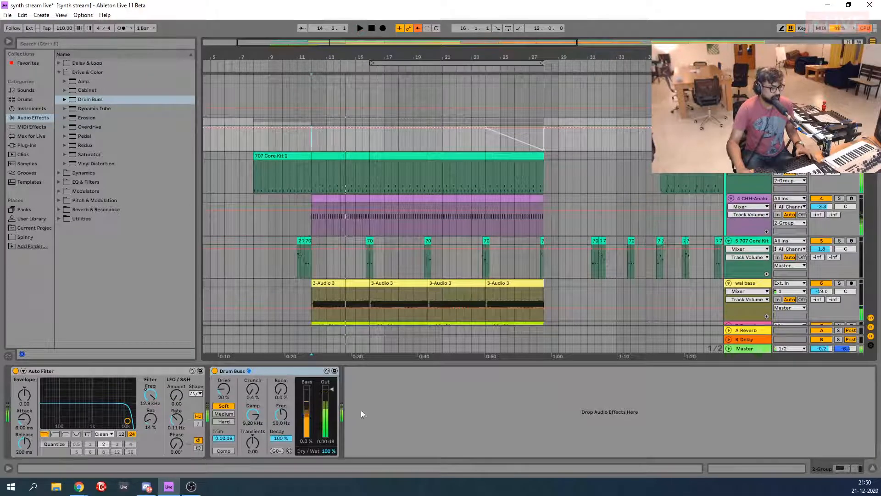
left_click(280, 414)
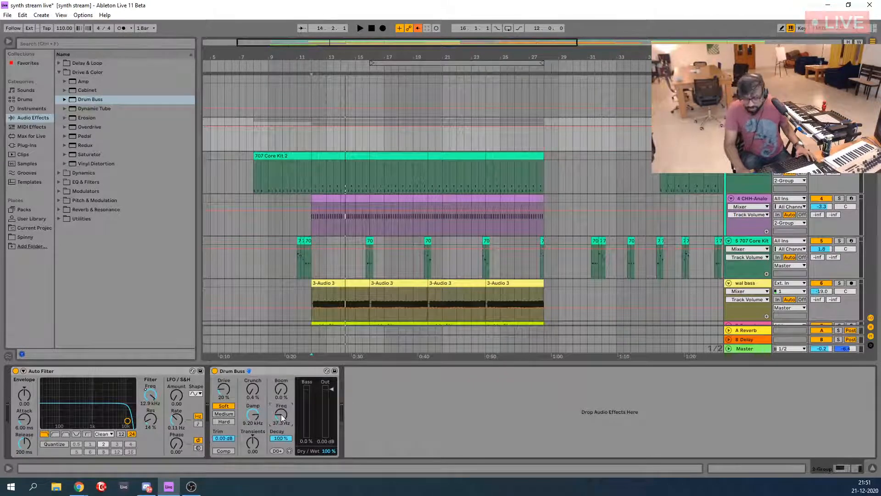
left_click(308, 224)
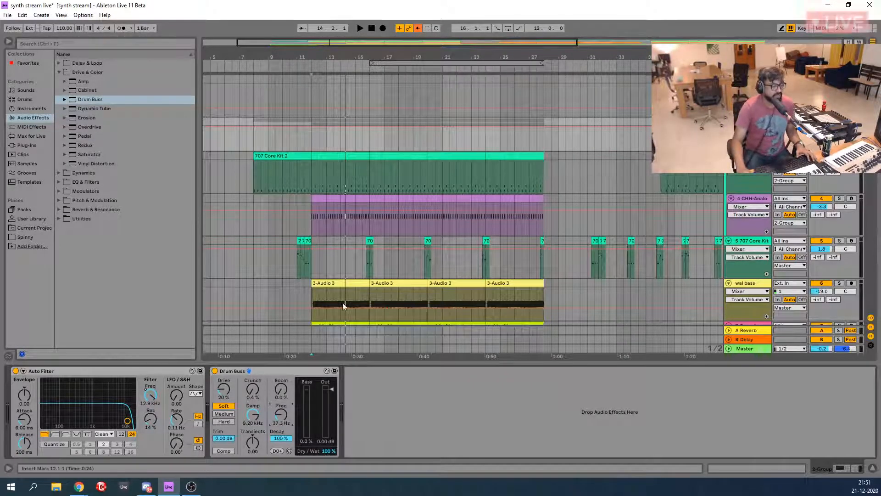
left_click(307, 222)
key("space")
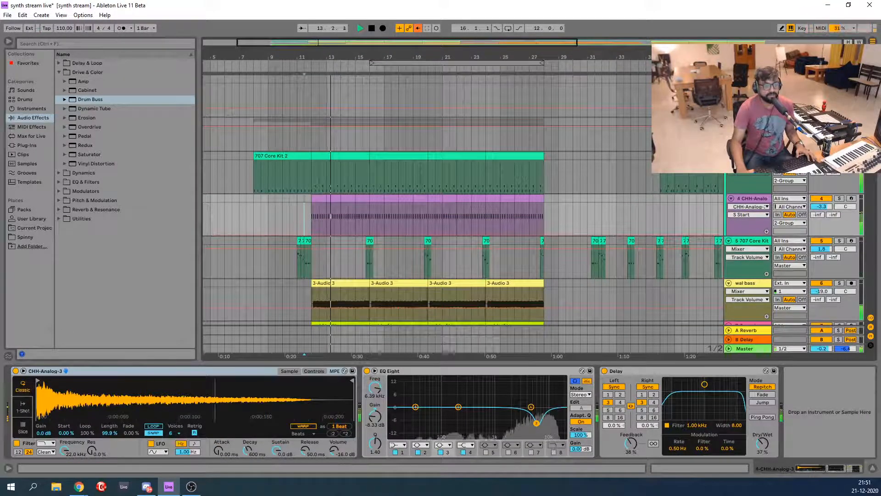
left_click(748, 121)
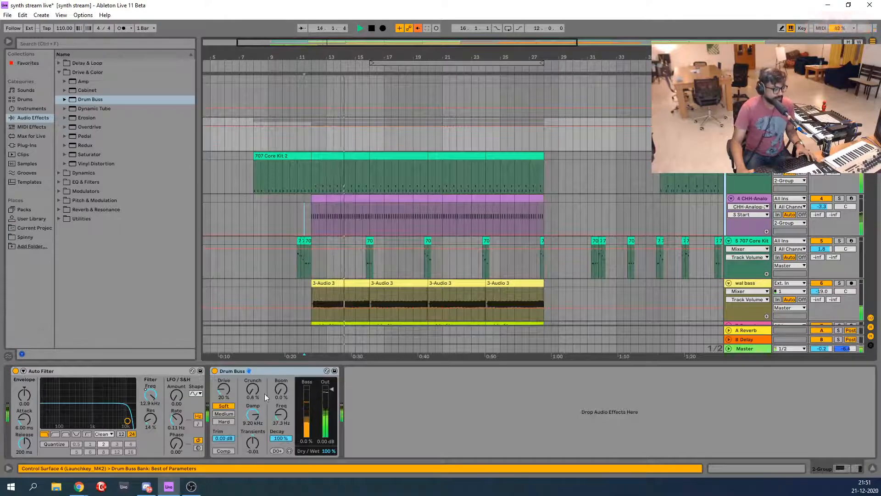
left_click_drag(281, 390, 281, 376)
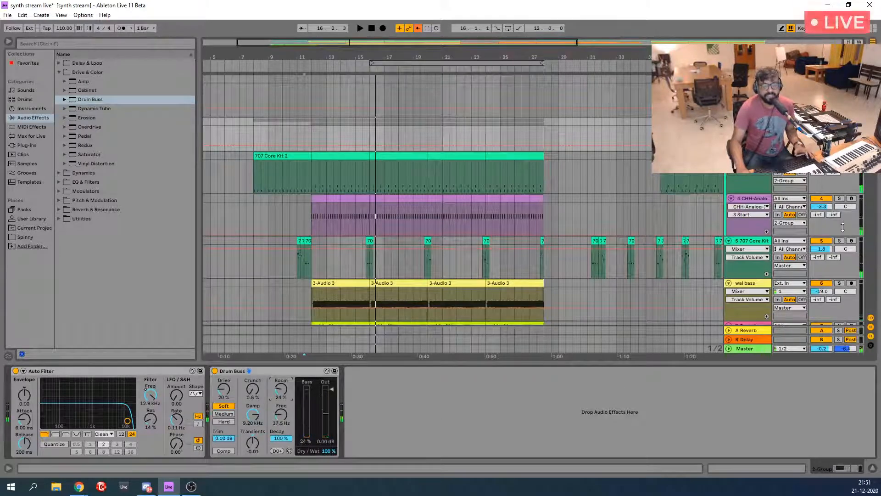
Solo the drum group, tune Drum Buss's Boom frequency to 36.7 Hz, and raise Boom to 65% during playback
left_click(839, 122)
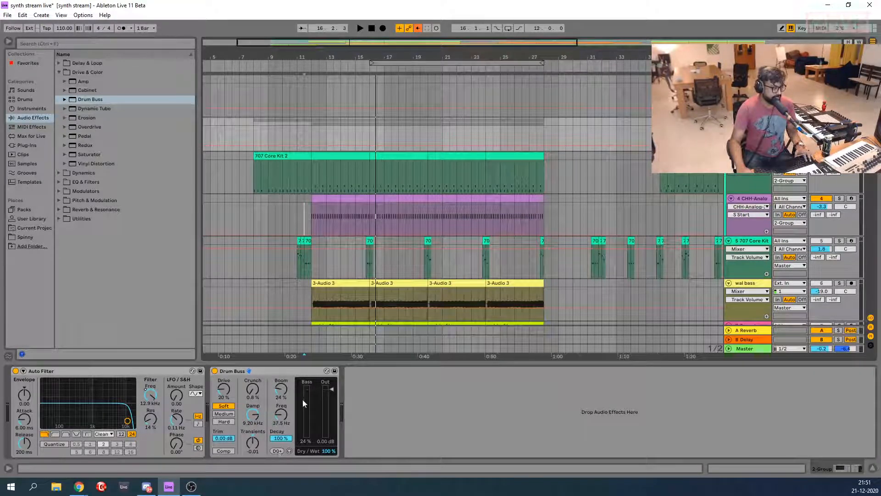
left_click(278, 451)
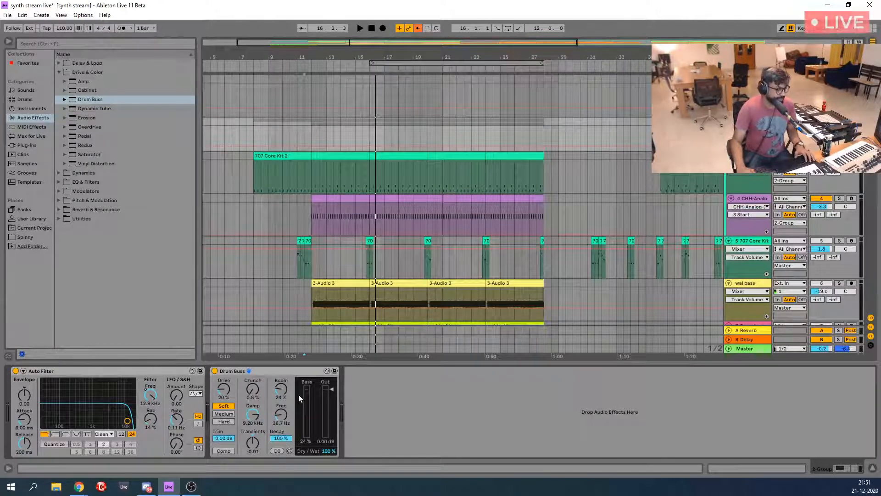
key("space")
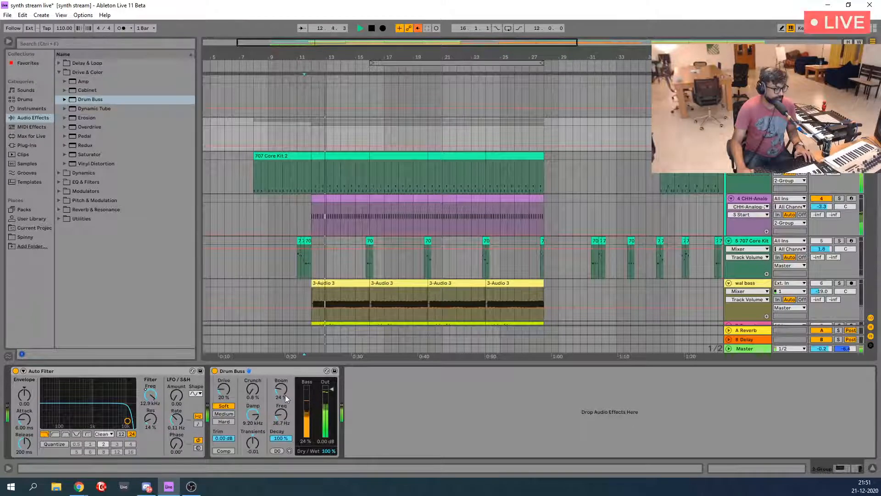
left_click_drag(282, 390, 282, 371)
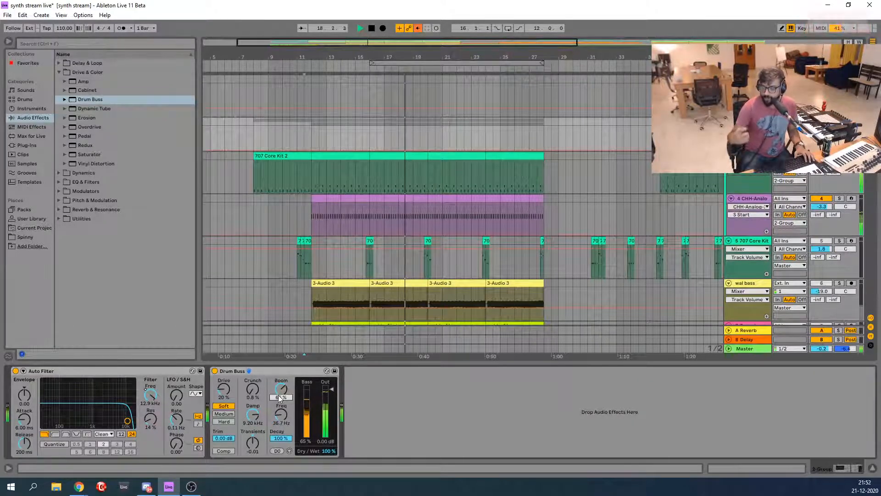
key("space")
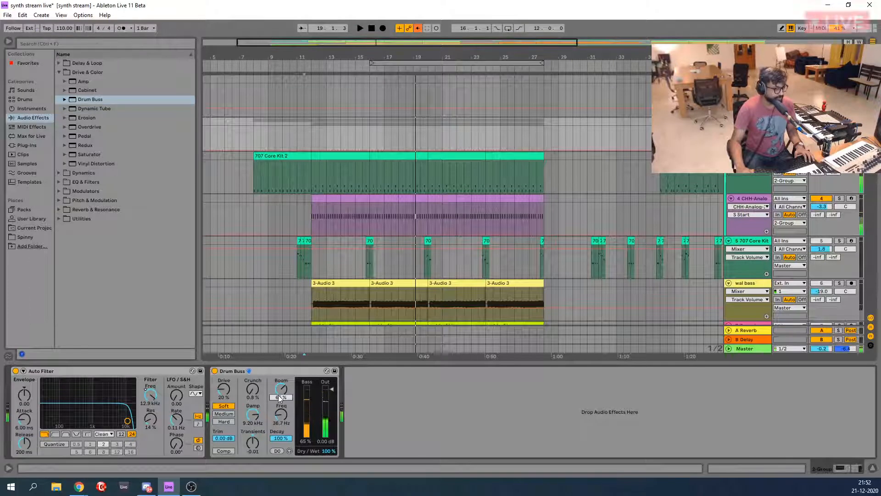
Raise Drum Buss's Crunch to 28% and Drive to 32% while the soloed drum group plays
key("space")
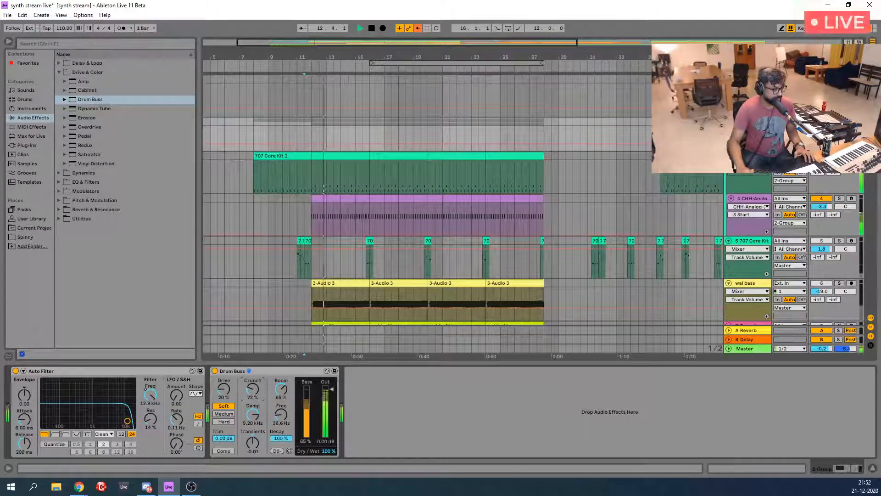
left_click_drag(223, 389, 224, 382)
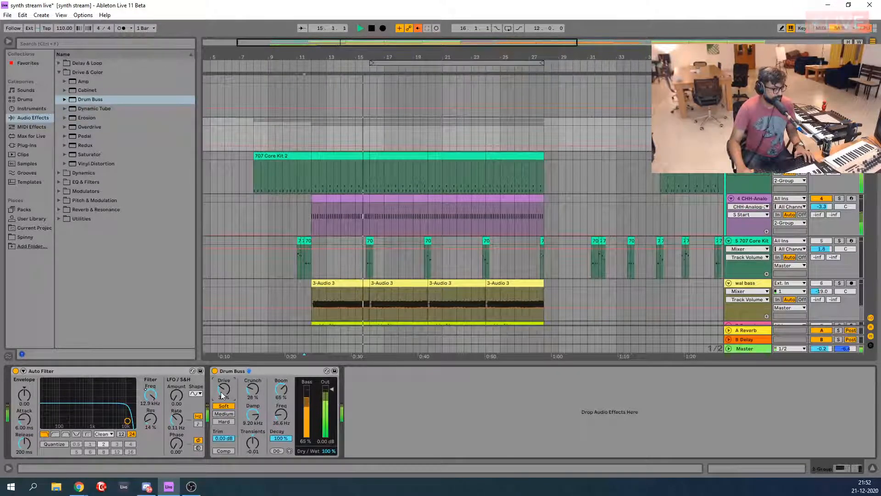
key("space")
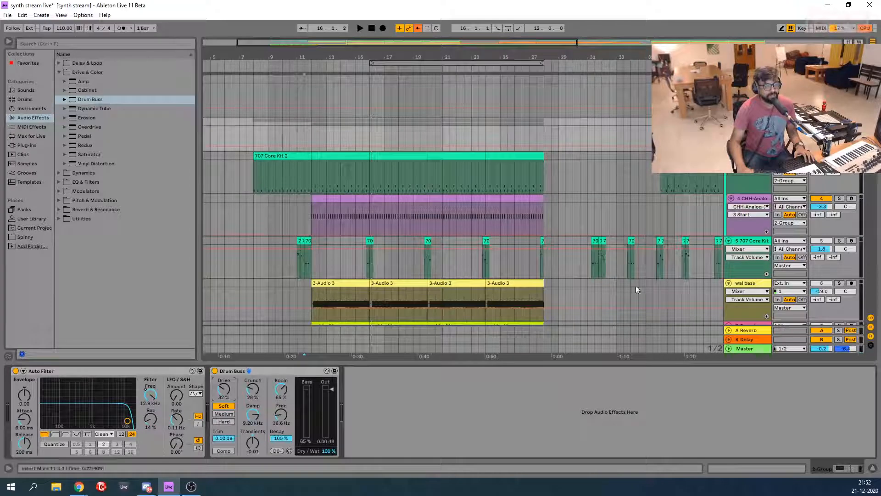
Move the 707 Core Kit track with the short fill clips into the drum group, above the main 707 Core Kit track
left_click(753, 240)
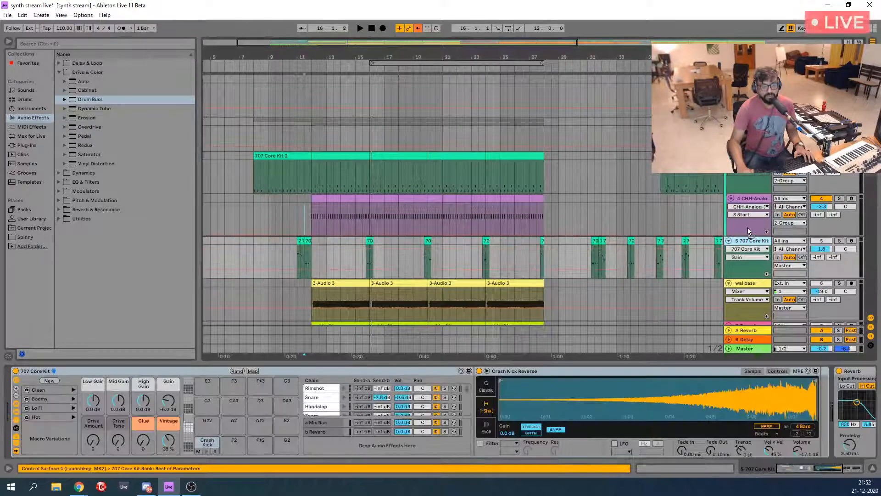
left_click_drag(751, 196, 751, 160)
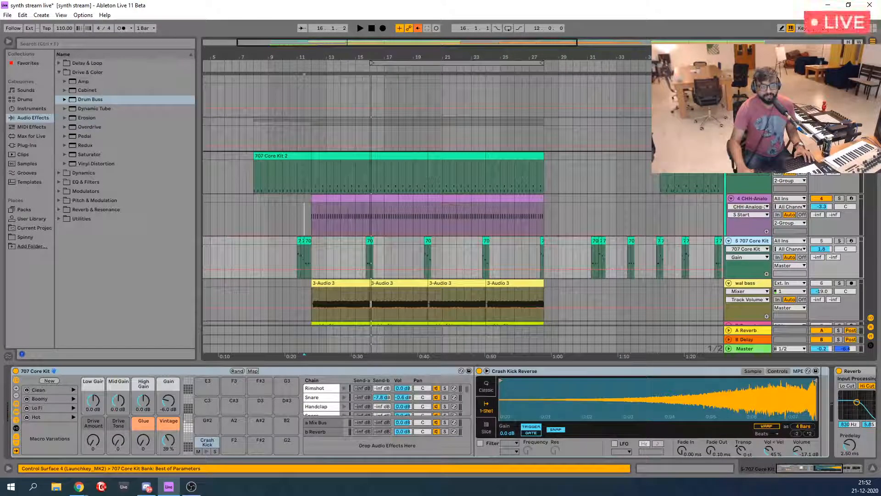
left_click_drag(750, 161, 751, 158)
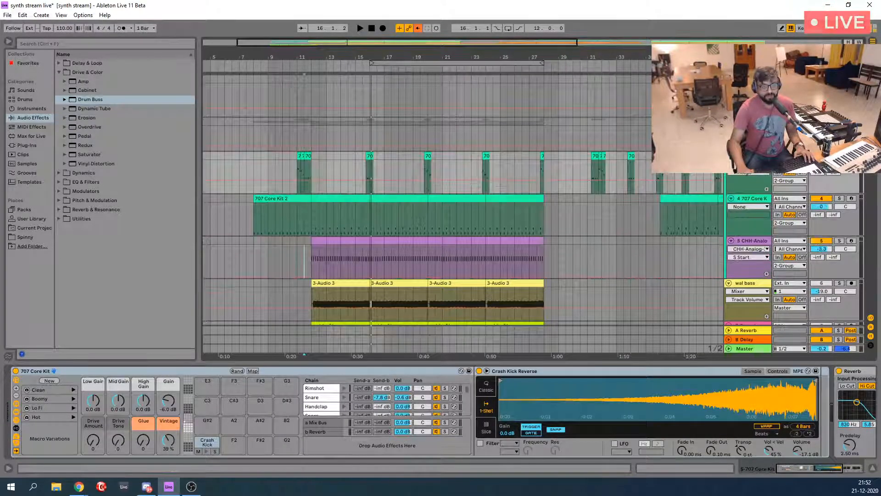
Listen to the arrangement from about bar 10 with the fill track inside the drum group
left_click(282, 164)
key("space")
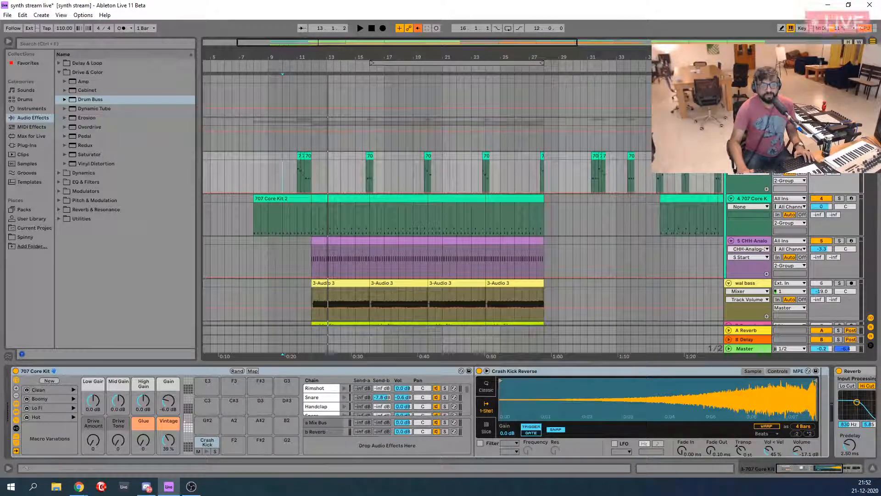
key("space")
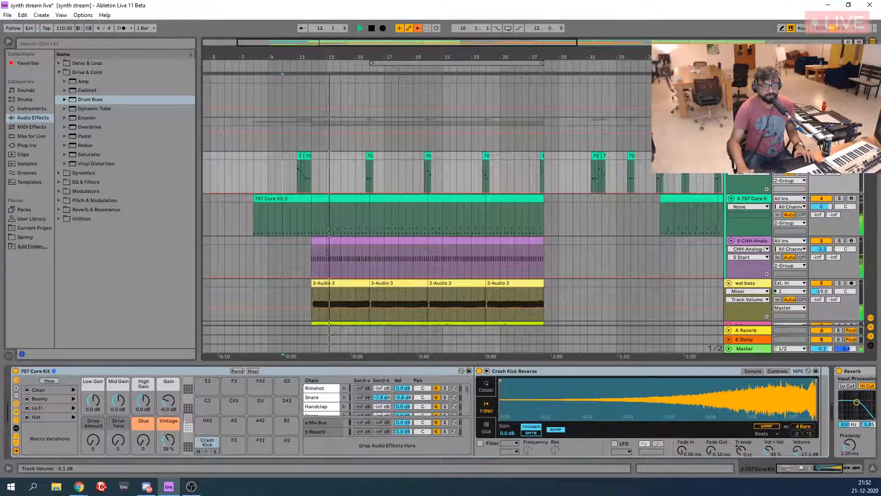
Compare the drum group's sound with Drum Buss bypassed and enabled, leaving the effect on
left_click(749, 122)
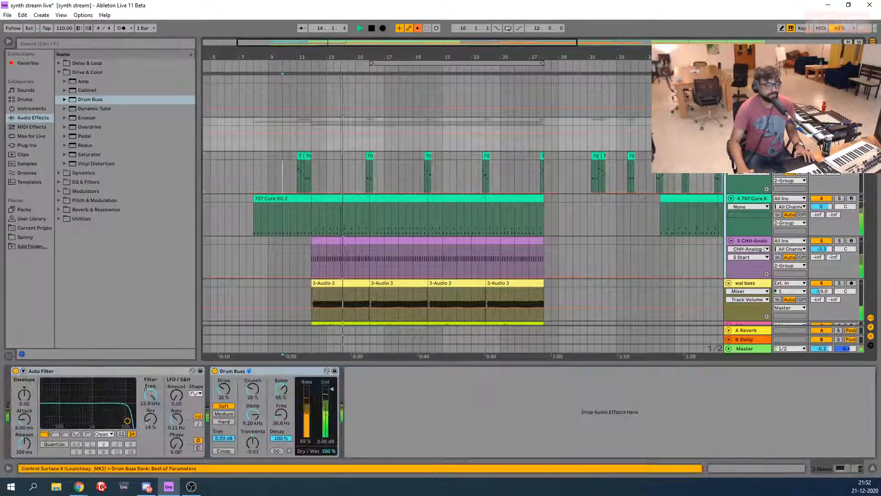
key("space")
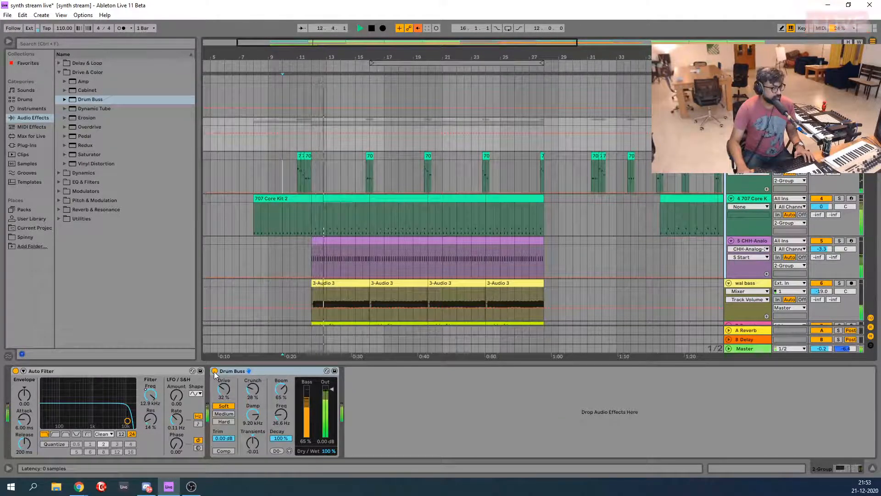
left_click(214, 371)
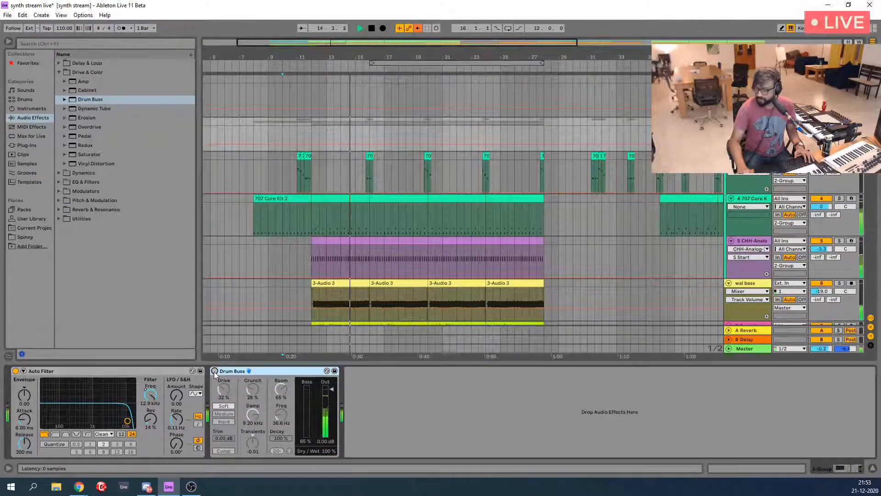
key("space")
left_click(215, 371)
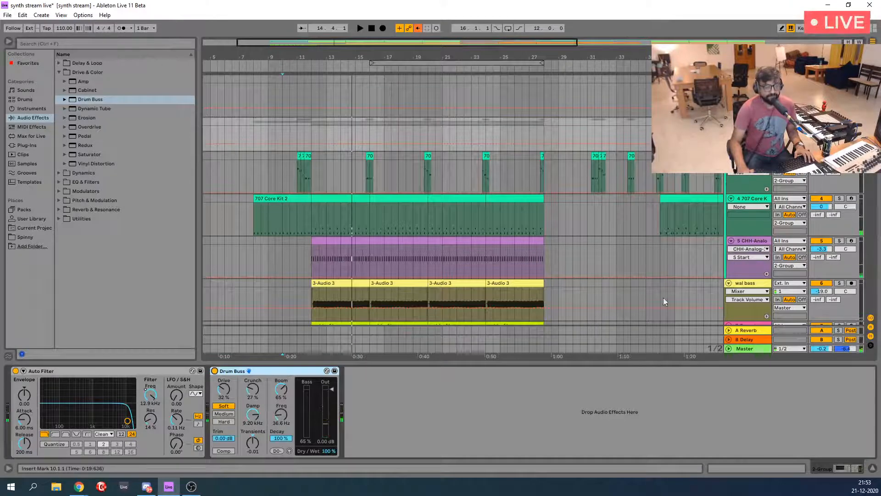
Listen to the processed drums from bar 10 and again from bar 8
left_click(282, 173)
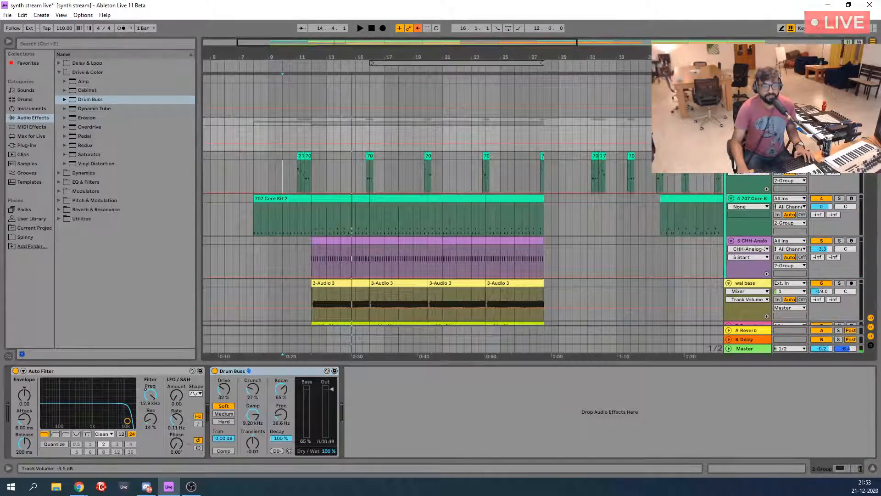
key("space")
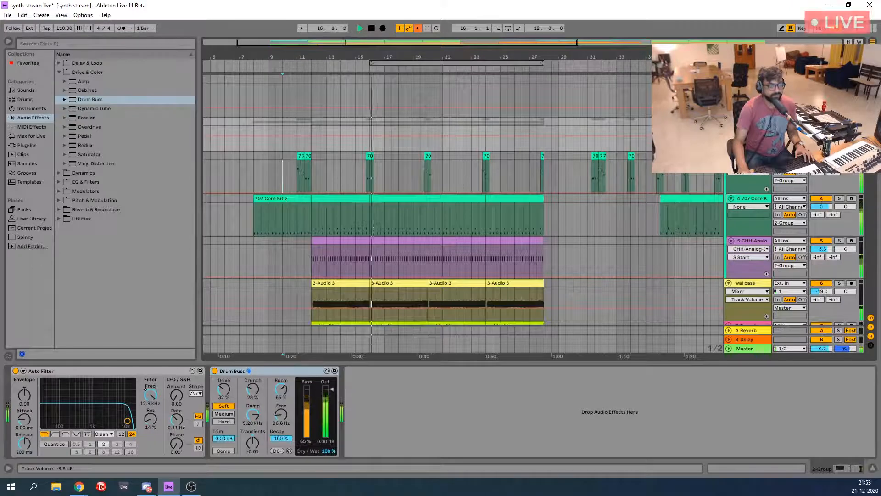
scroll(442, 164, "down", 1)
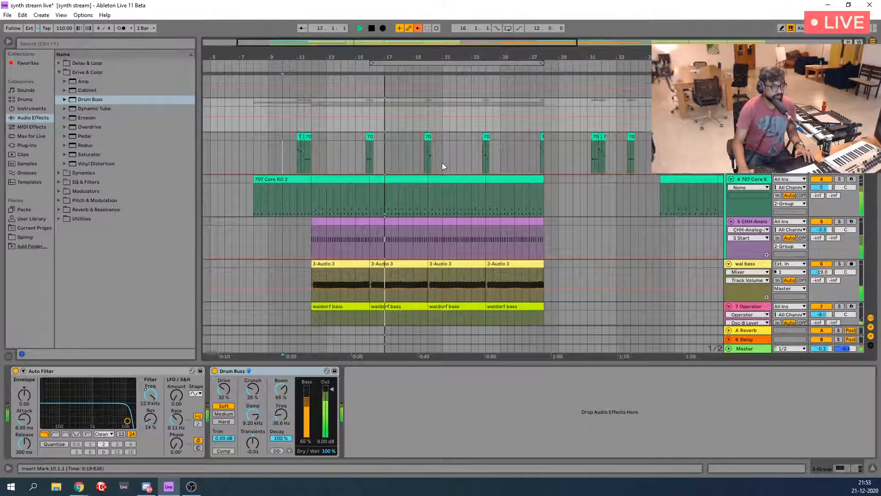
left_click(249, 193)
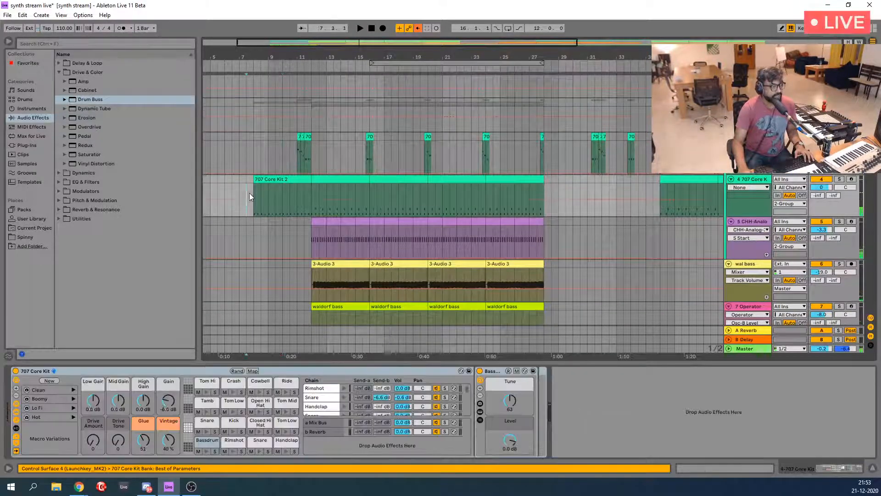
key("space")
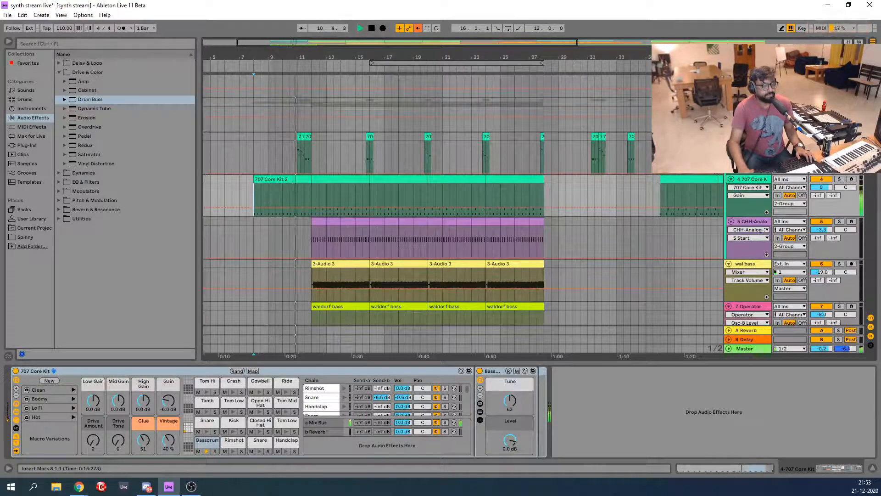
Show the drum group's devices and switch Drum Buss off and on during playback from bar 8
left_click(324, 246)
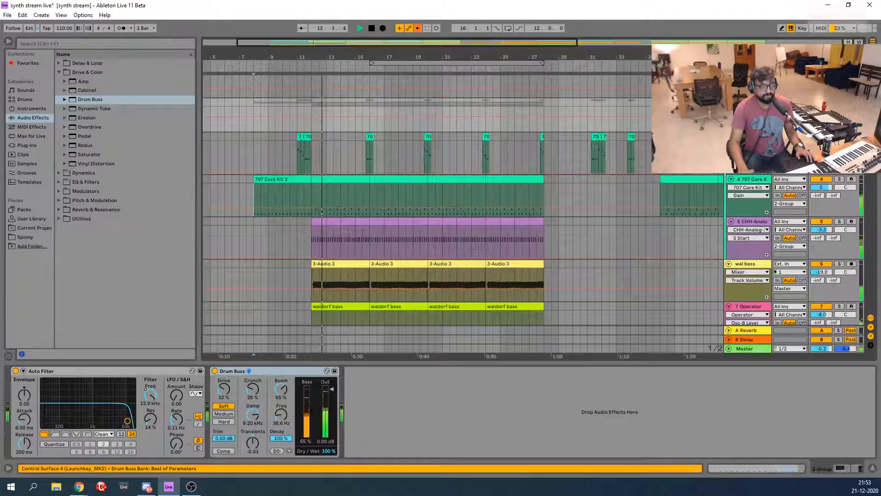
left_click(214, 371)
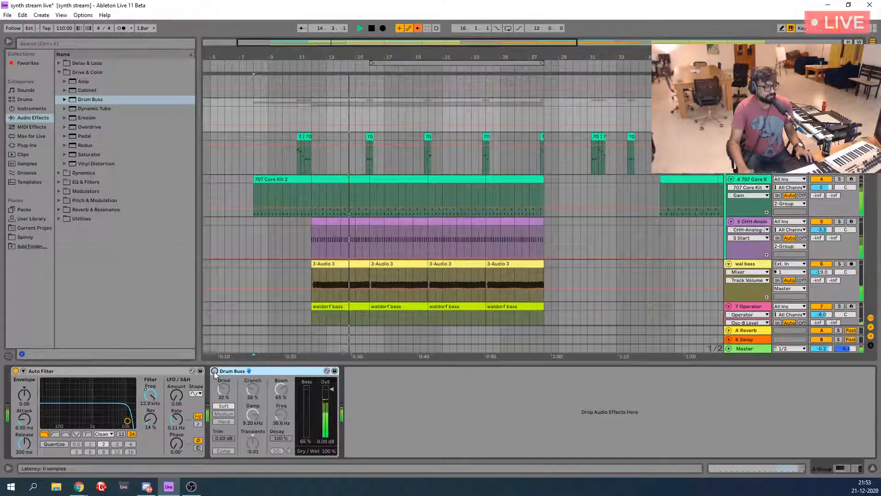
left_click(214, 371)
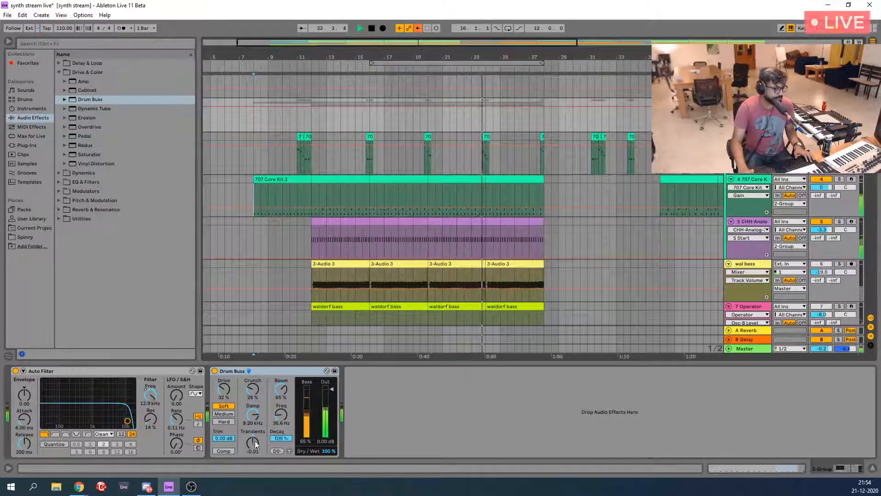
Raise Drum Buss's Transients to about 0.43 and audition the drum group from bars 8 and 12
left_click_drag(252, 443, 252, 428)
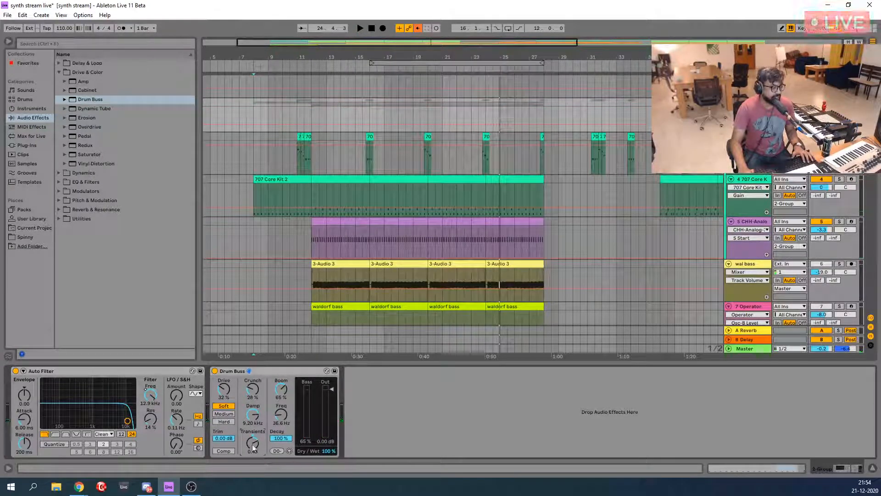
key("space")
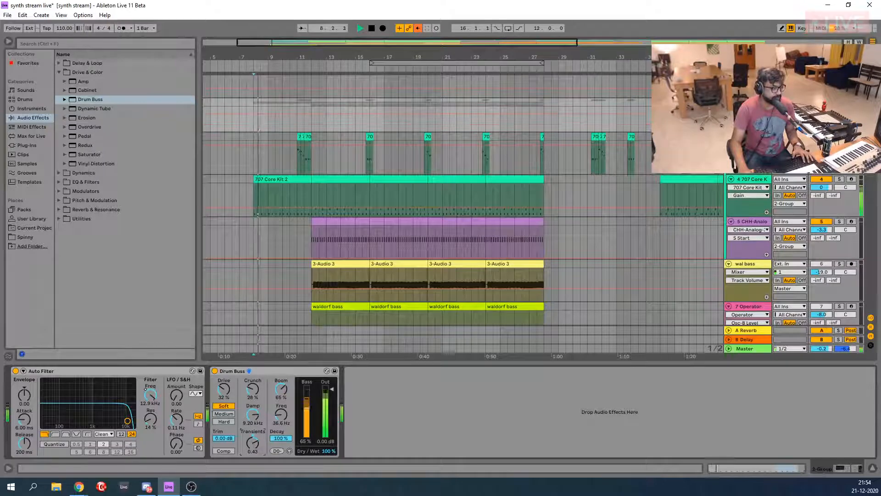
left_click(305, 193)
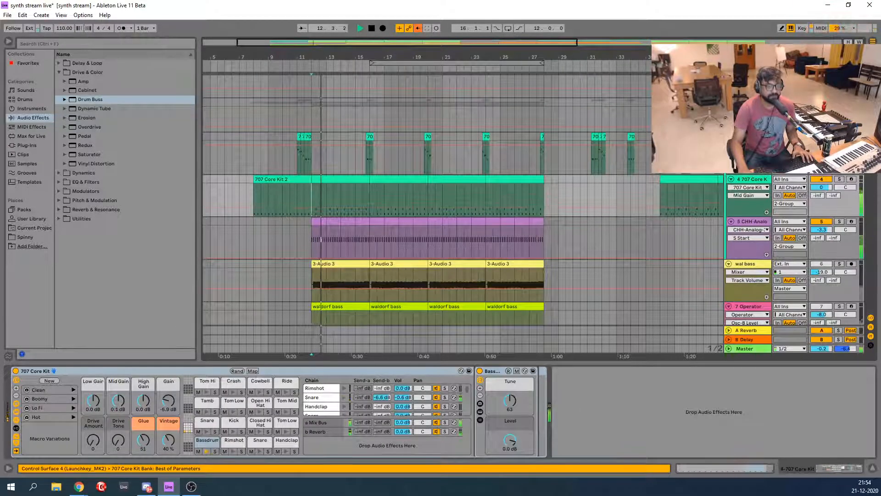
left_click(748, 102)
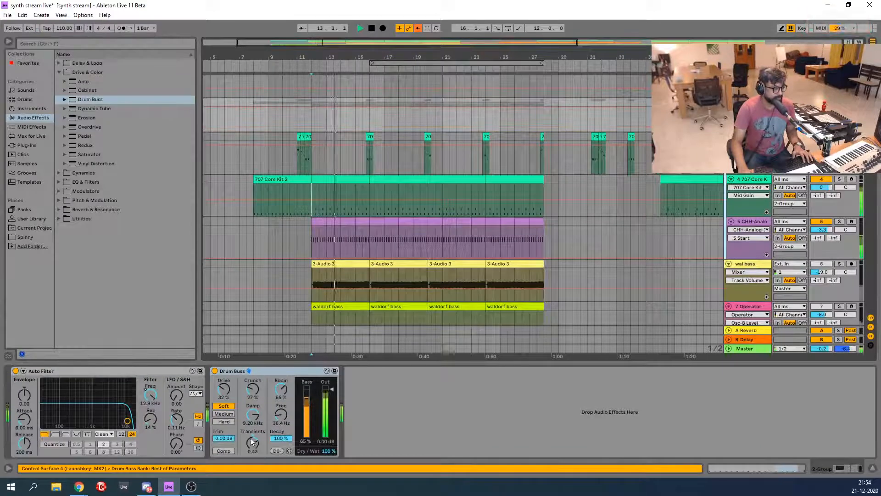
Set Drum Buss's Transients to about 0.37 on the drum group and play the arrangement from bar 12
left_click_drag(252, 443, 252, 437)
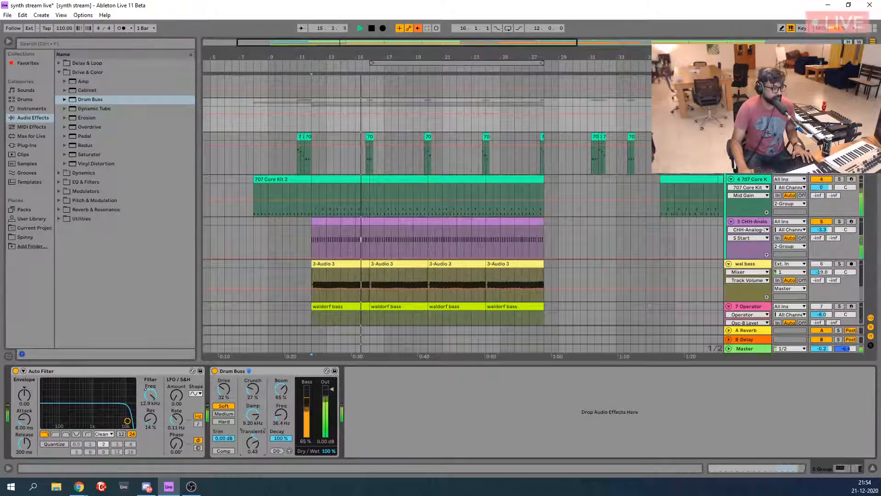
left_click_drag(251, 442, 251, 445)
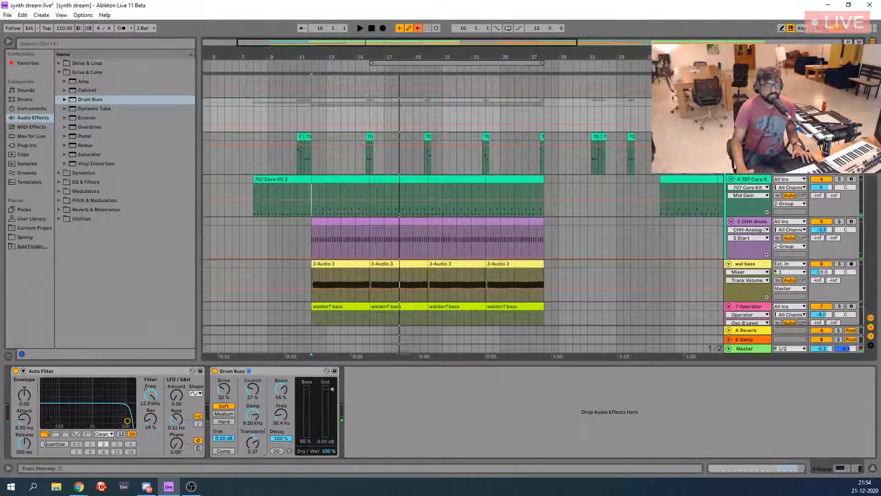
key("space")
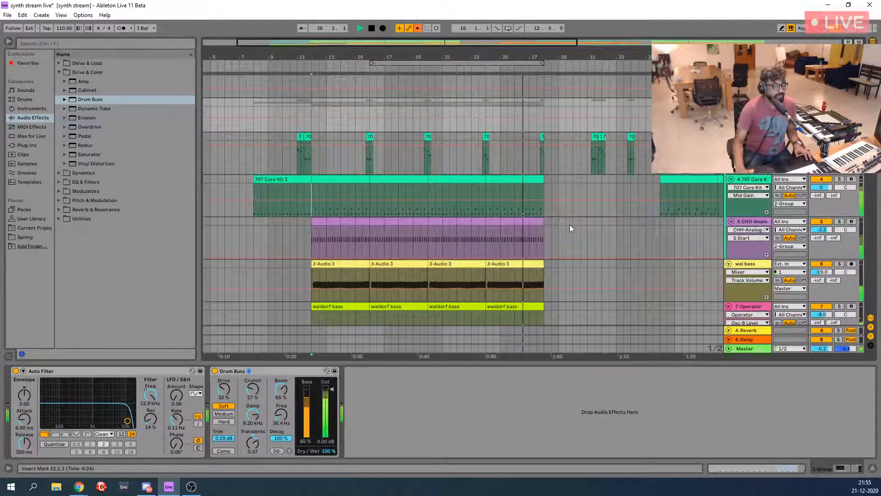
Examine the whole arrangement across all tracks, from the drum group down to the Wood Kit and vocal chops
scroll(569, 228, "down", 3)
scroll(569, 228, "down", 1)
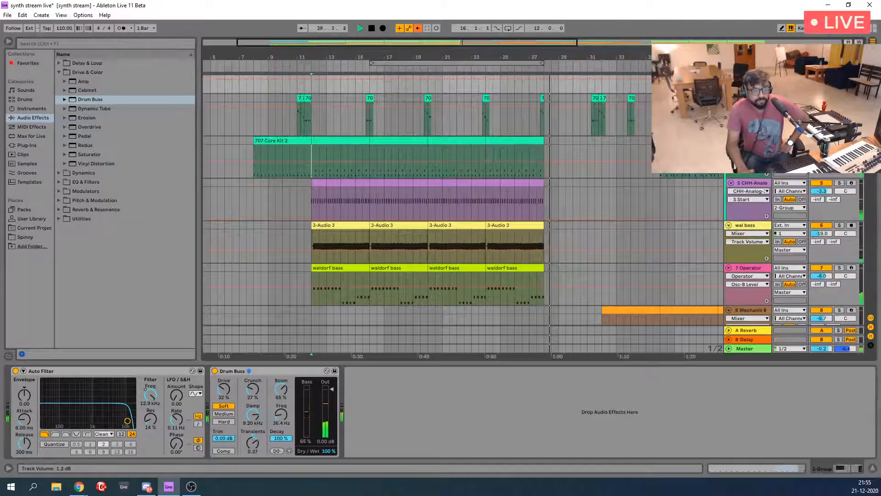
scroll(568, 228, "up", 3)
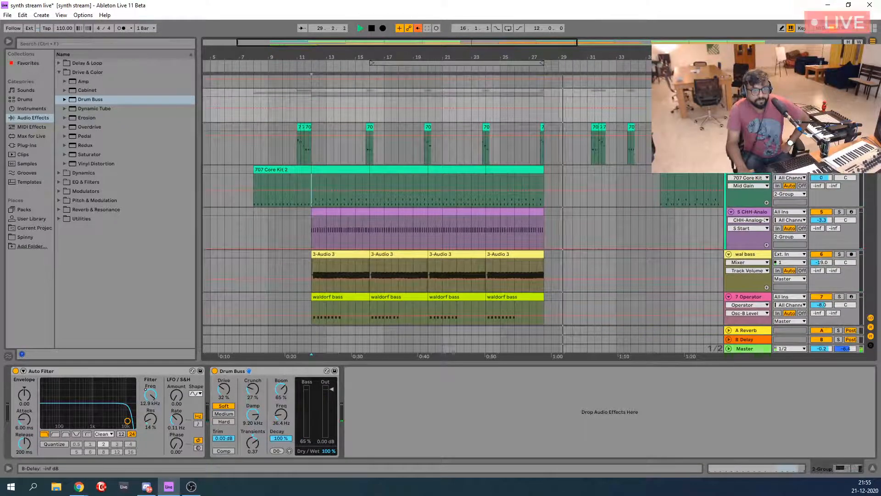
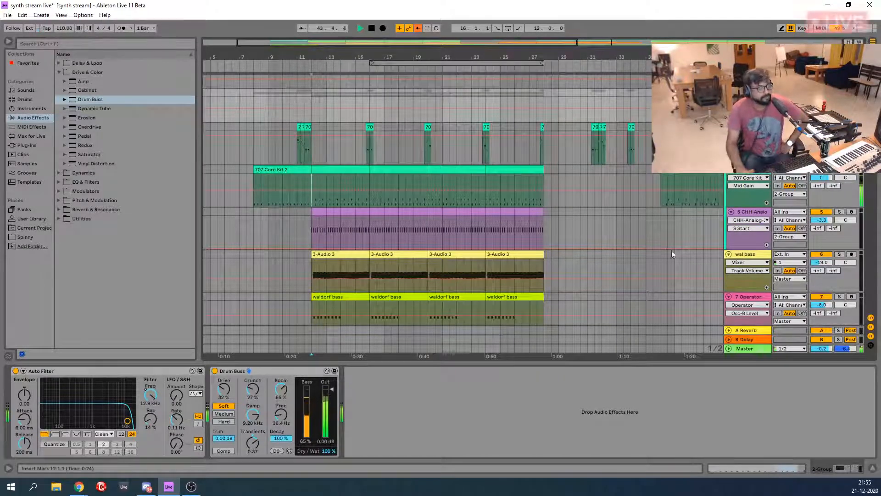
left_click_drag(362, 49, 361, 11)
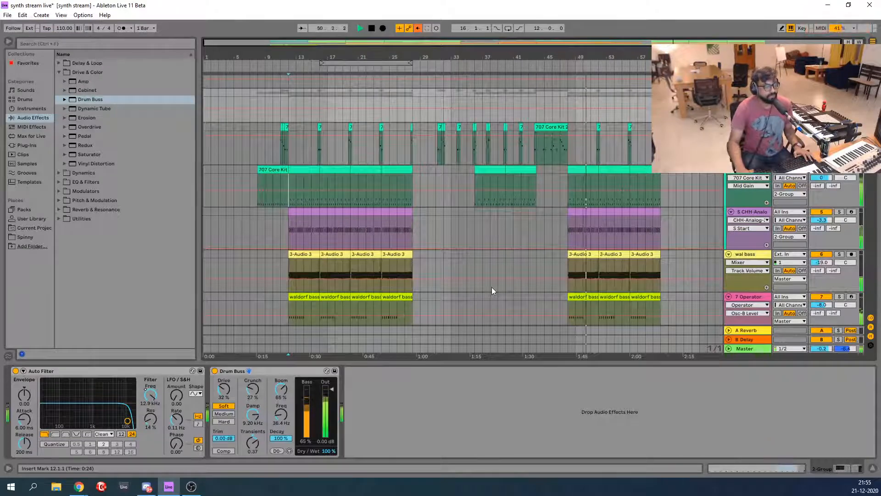
scroll(436, 280, "down", 5)
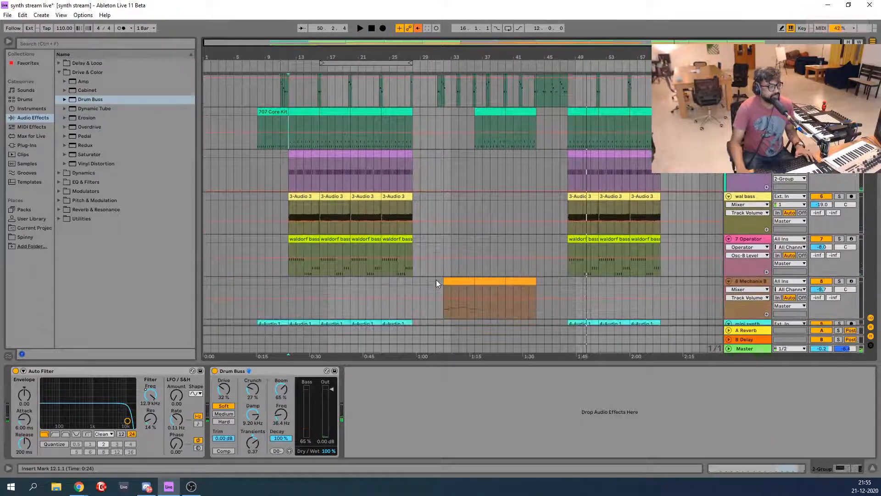
scroll(436, 279, "down", 8)
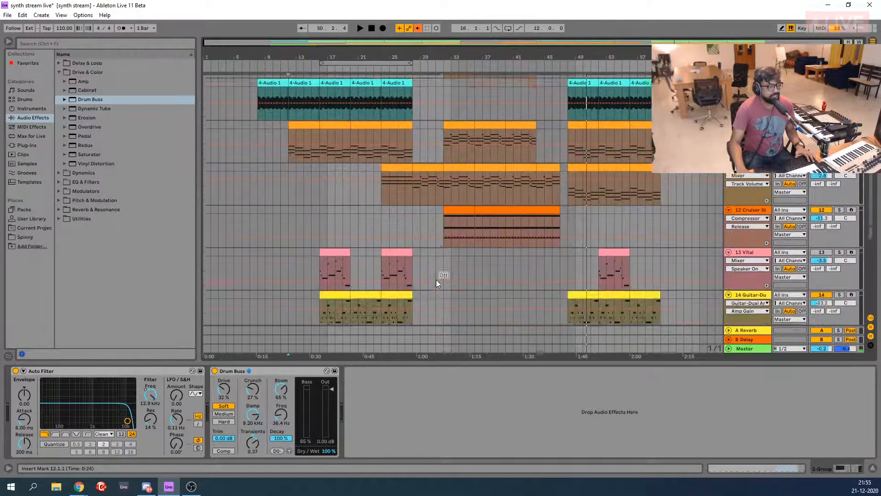
scroll(436, 283, "down", 4)
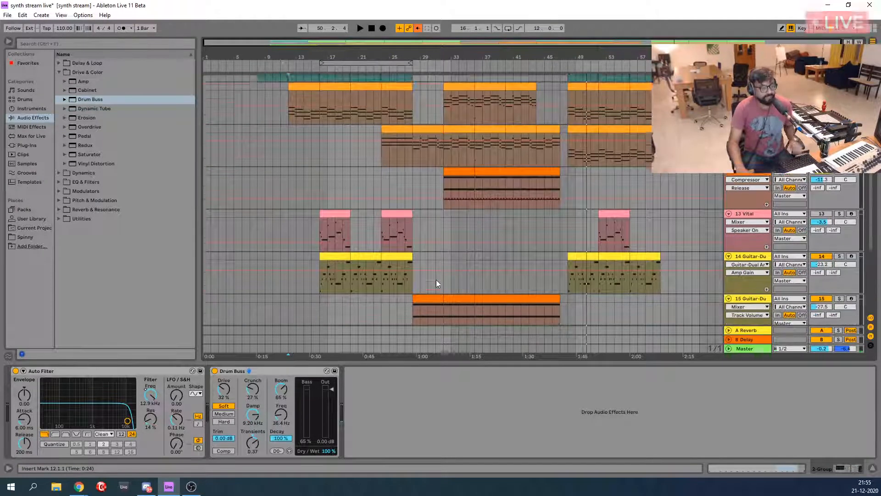
scroll(436, 281, "down", 4)
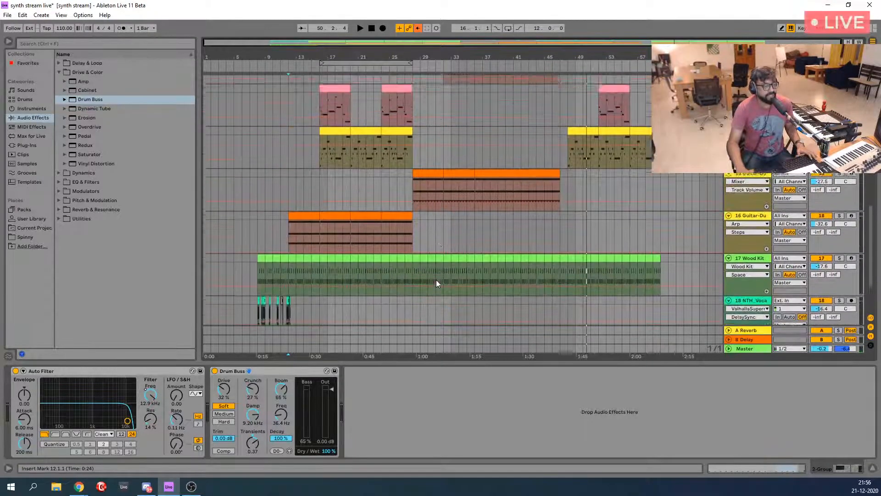
scroll(436, 281, "up", 5)
scroll(436, 281, "up", 2)
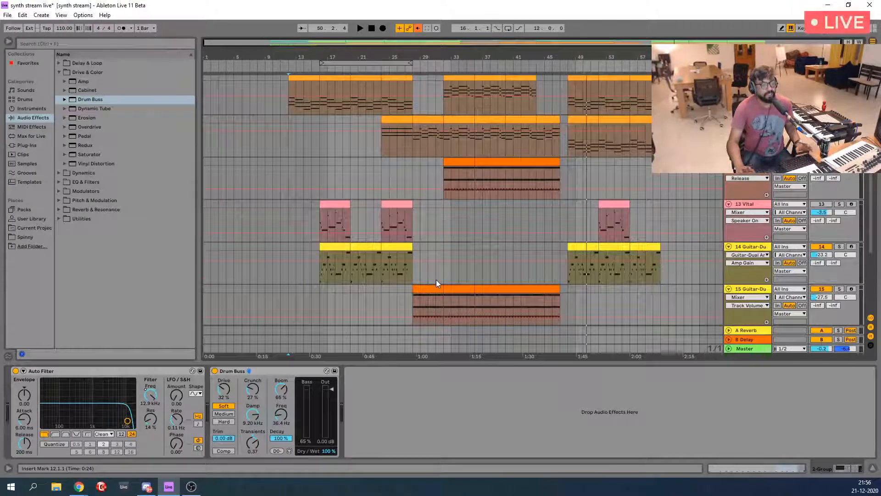
Solo guitar track 15 and listen to its part from bar 28
left_click(412, 304)
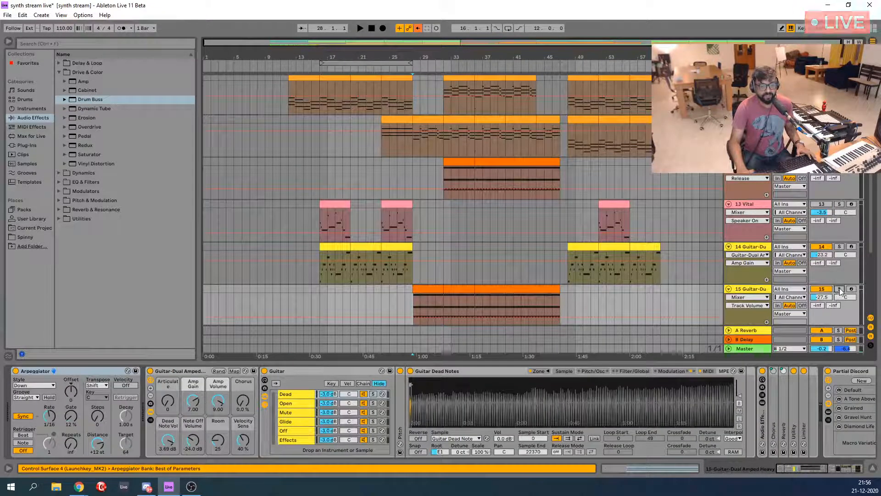
left_click(839, 289)
key("space")
scroll(554, 335, "down", 3)
scroll(555, 339, "down", 2)
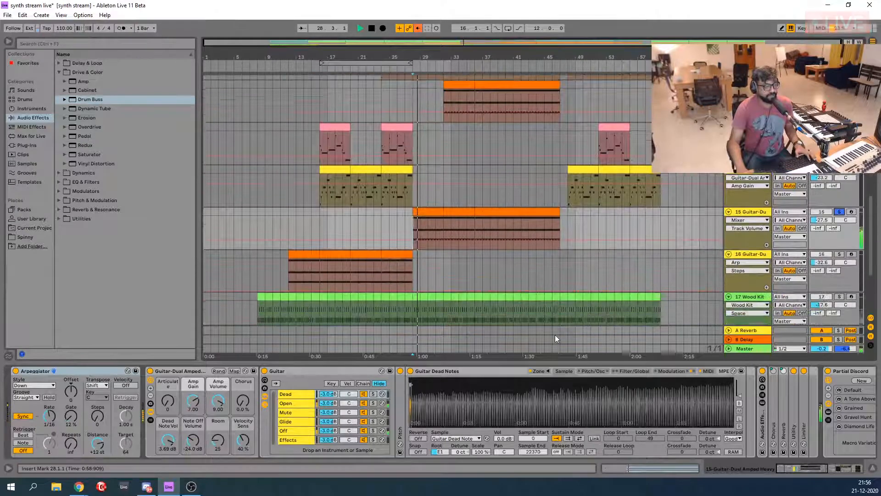
key("space")
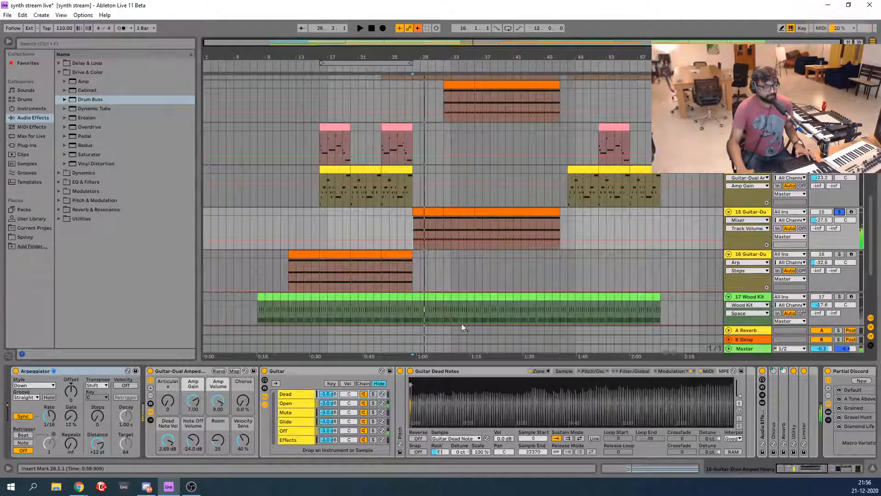
Solo guitar track 16 instead and listen to its part from bar 12
left_click(290, 274)
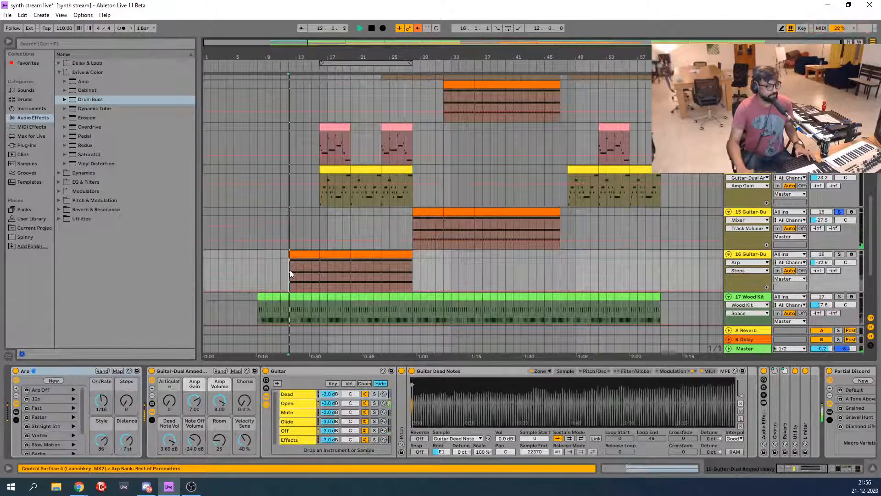
left_click(839, 254)
key("space")
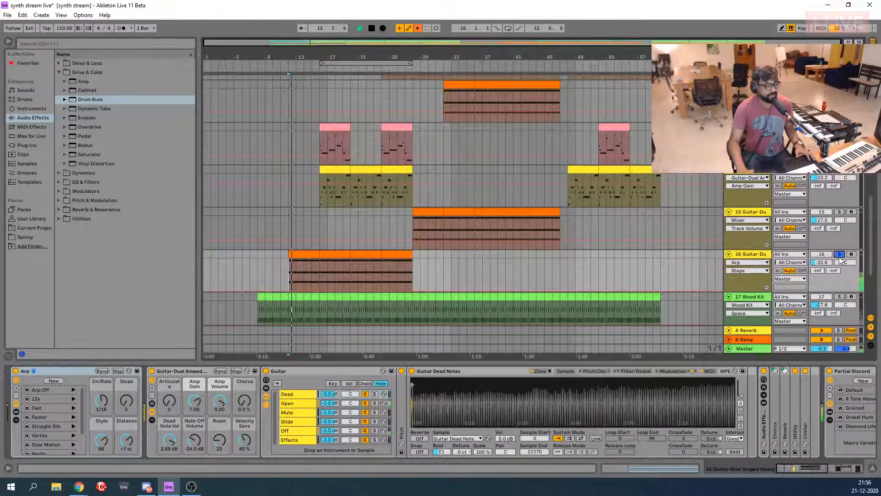
key("space")
Play the section from bar 28, where the arpeggiated Vital part runs alongside guitar track 15, with no track soloed
scroll(453, 266, "up", 4)
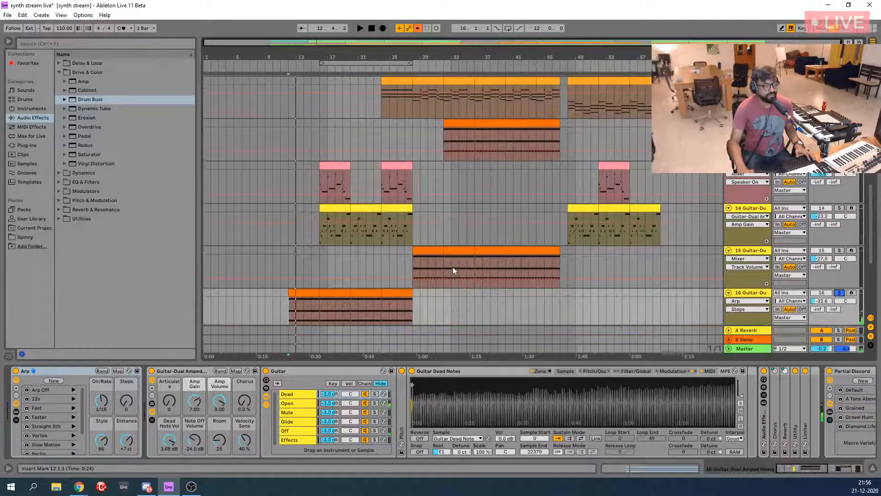
scroll(447, 171, "up", 2)
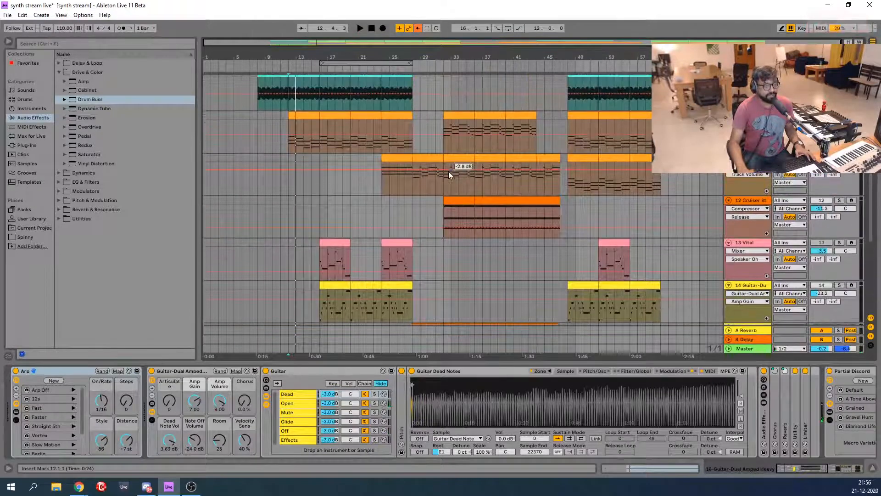
left_click(415, 189)
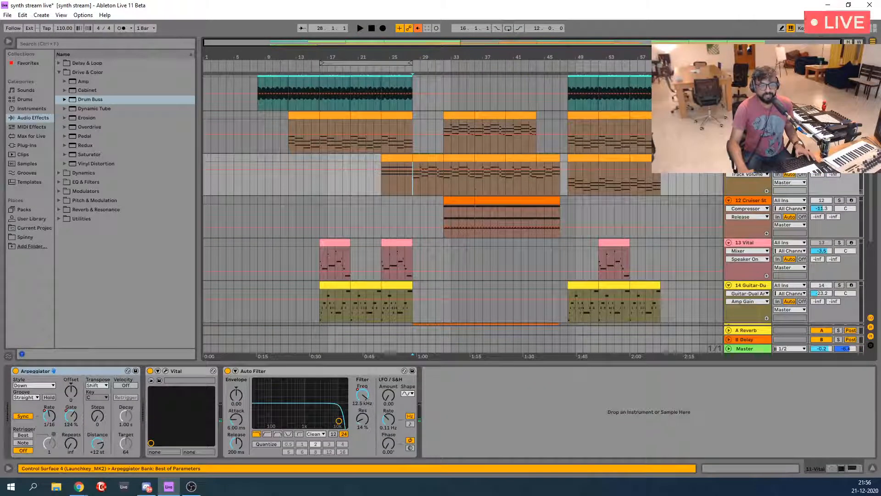
key("space")
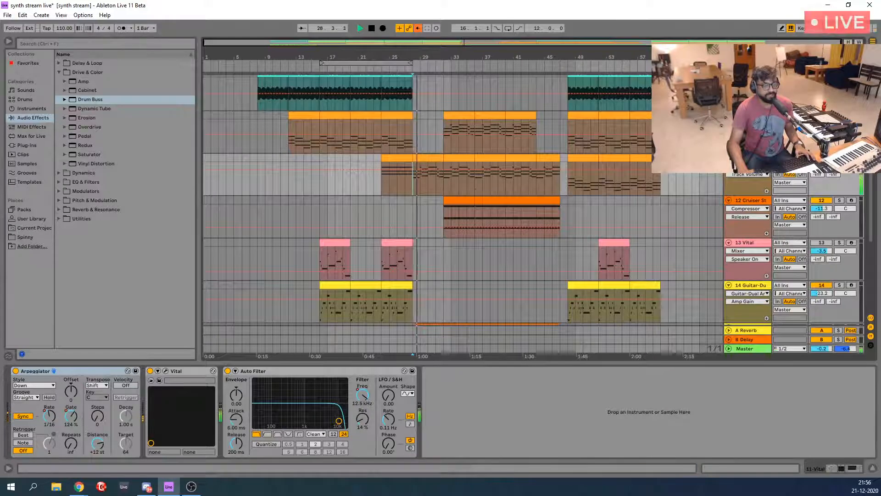
scroll(571, 297, "down", 3)
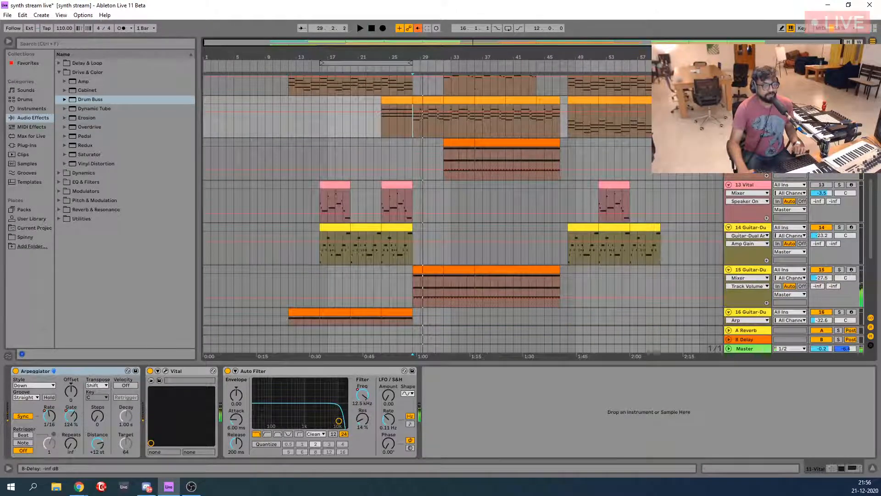
key("space")
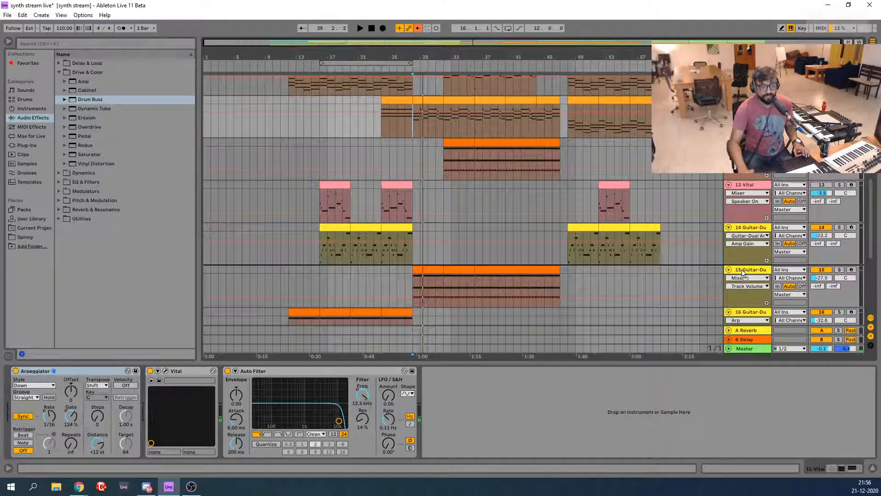
Move the arpeggiated Vital track directly above guitar track 15 and group it with guitar tracks 15 and 16
left_click_drag(741, 264, 742, 263)
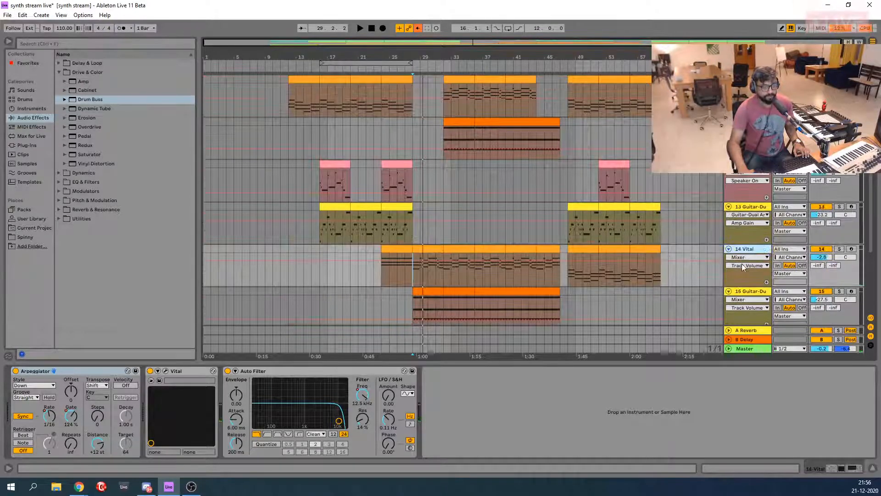
scroll(741, 264, "down", 2)
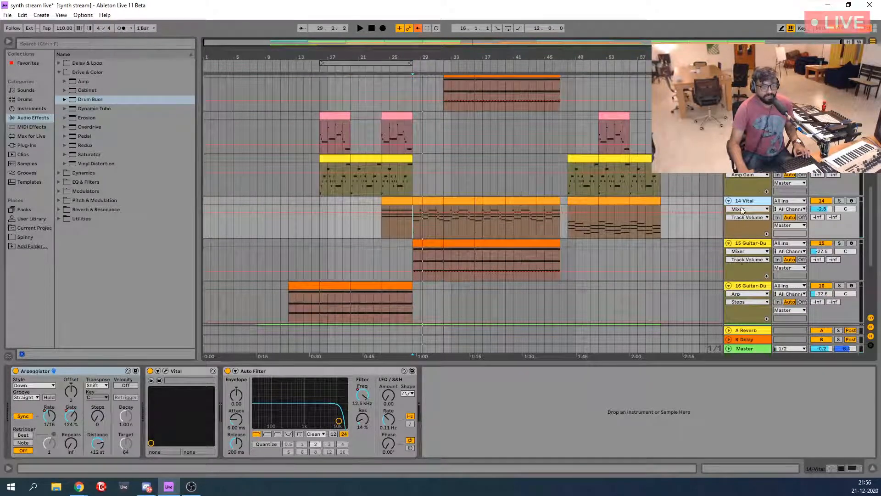
left_click(754, 285)
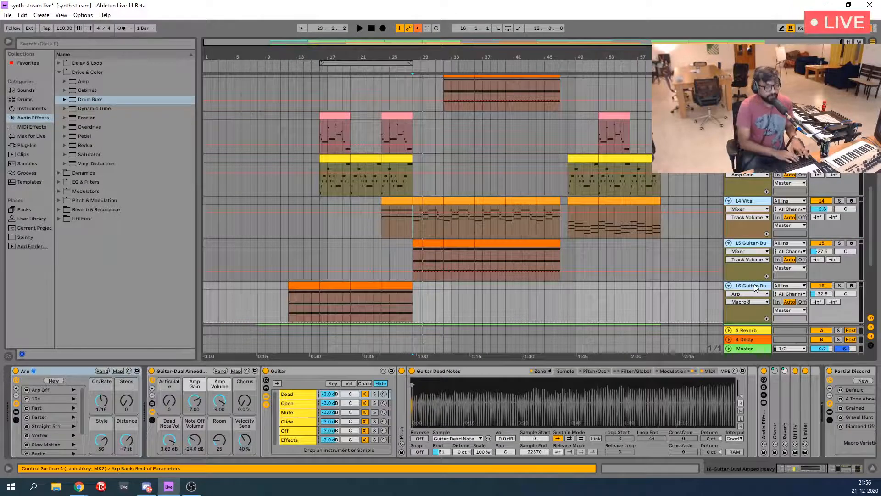
key("ctrl+g")
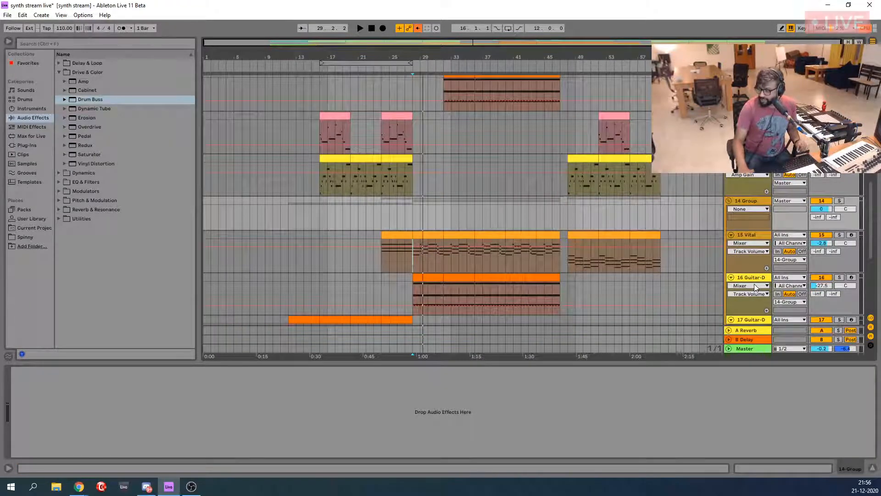
Mute the Wood Kit track and play the arrangement from bar 22
scroll(449, 268, "down", 3)
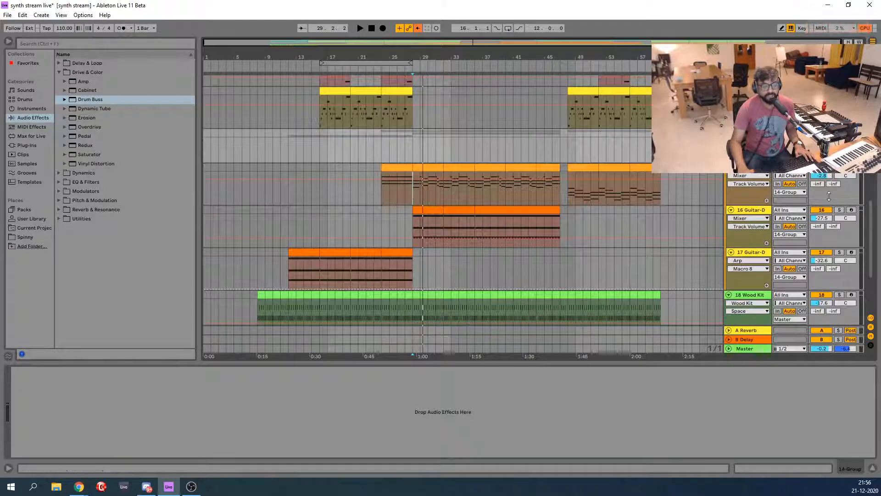
left_click(821, 295)
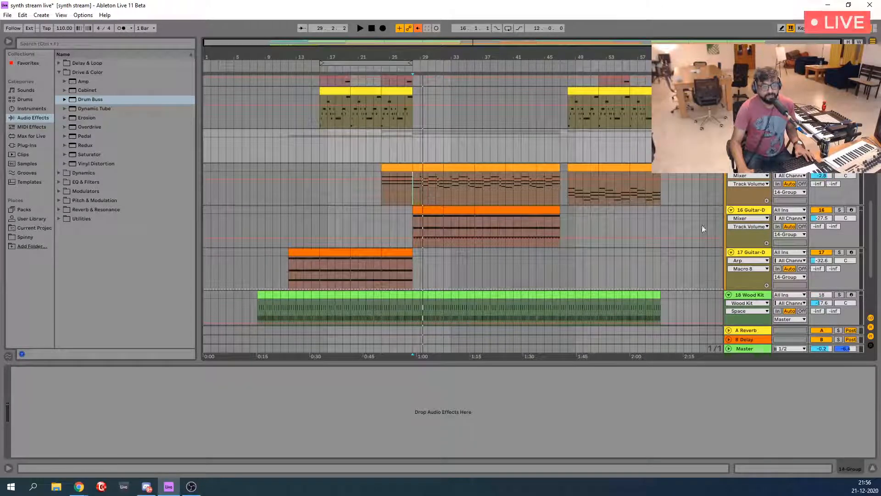
left_click(367, 192)
key("space")
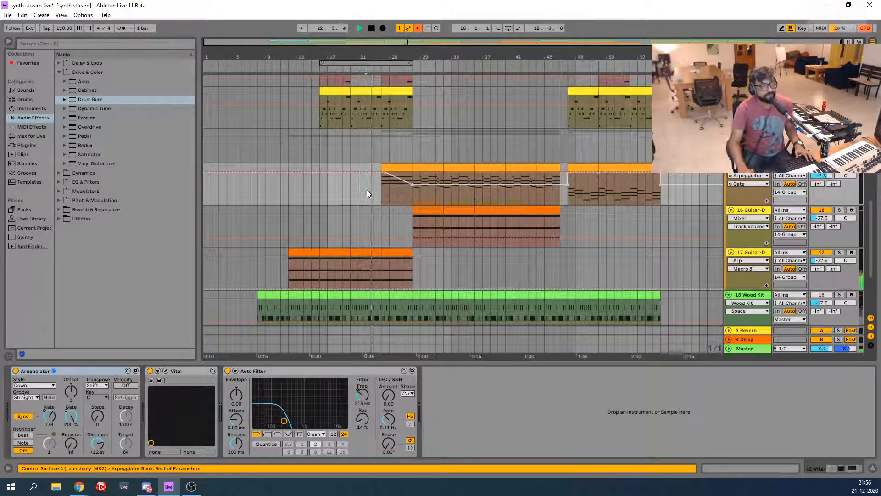
Add a Compressor from the Dynamics effects to the new group holding the Vital and guitar tracks
left_click(749, 133)
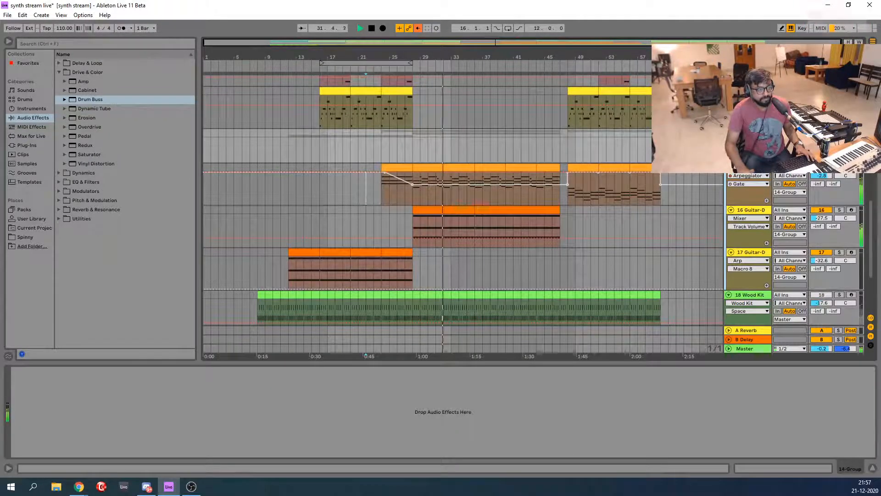
key("space")
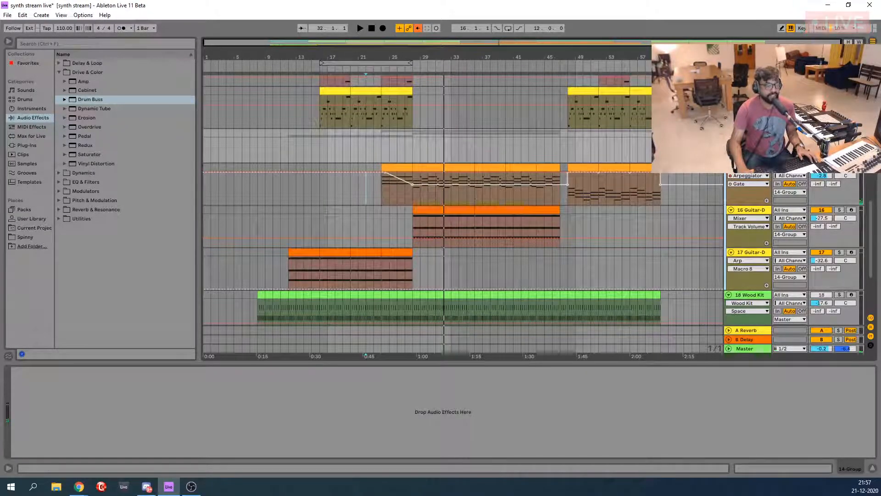
left_click(57, 72)
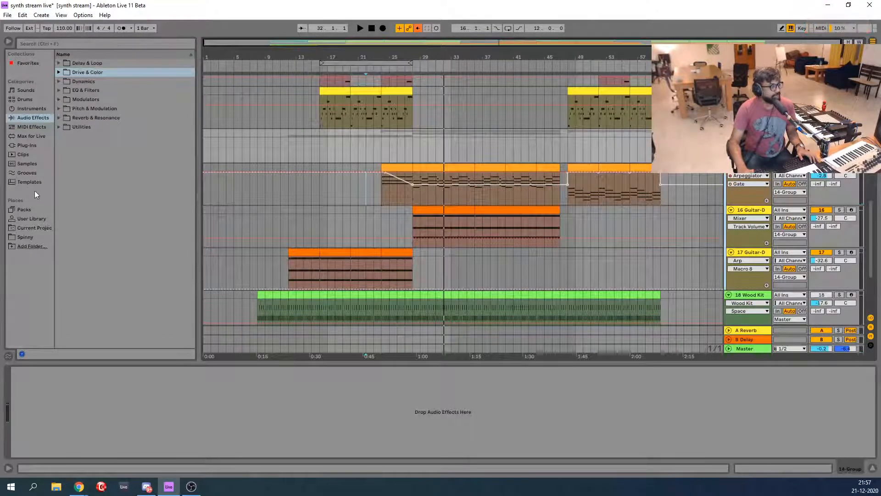
left_click(59, 81)
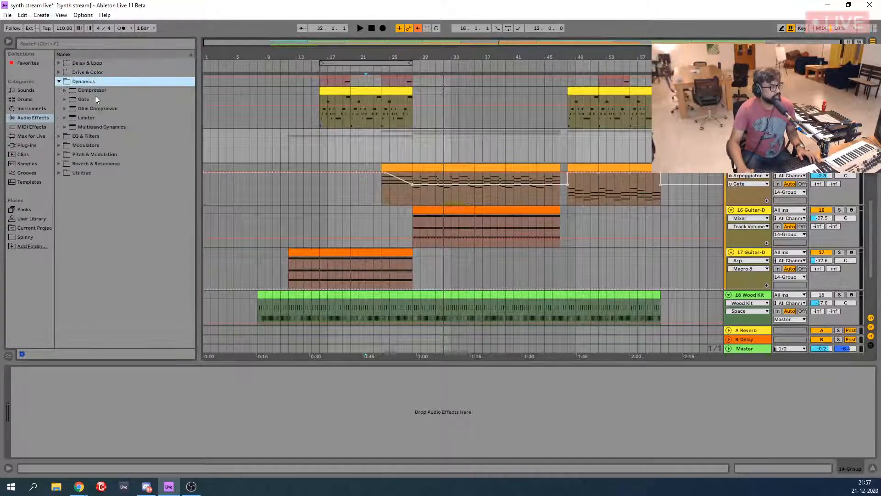
left_click_drag(94, 91, 301, 142)
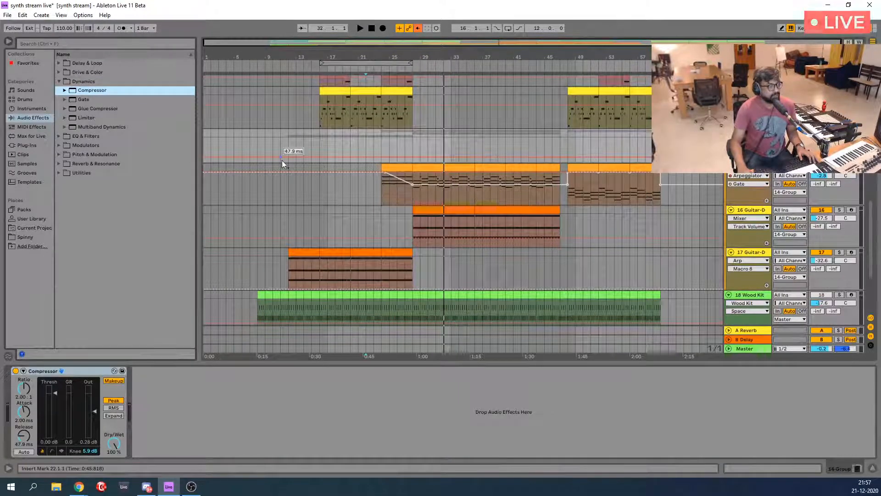
Group the Compressor into an Audio Effect Rack and rename its chain "comp"
left_click(84, 373)
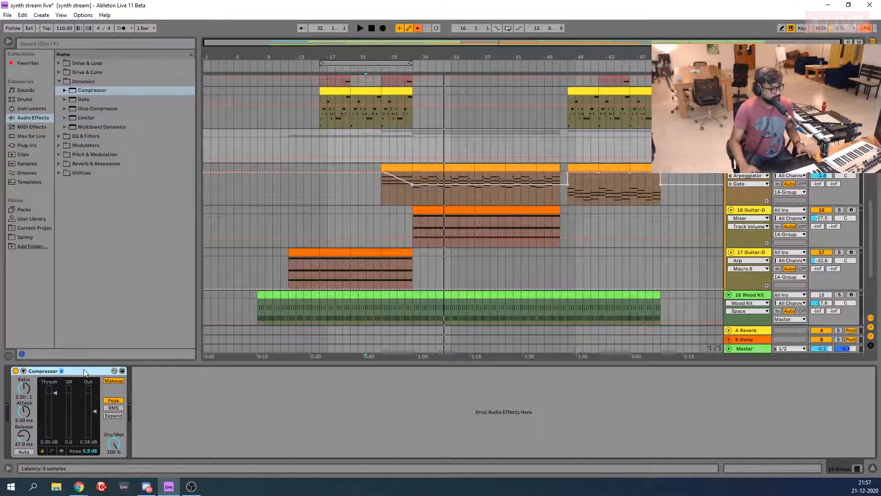
key("ctrl+g")
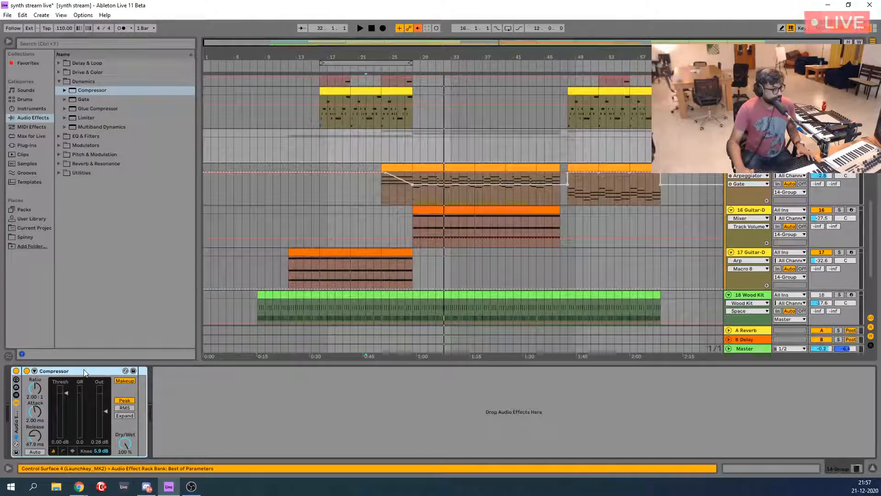
left_click(16, 395)
left_click(42, 392)
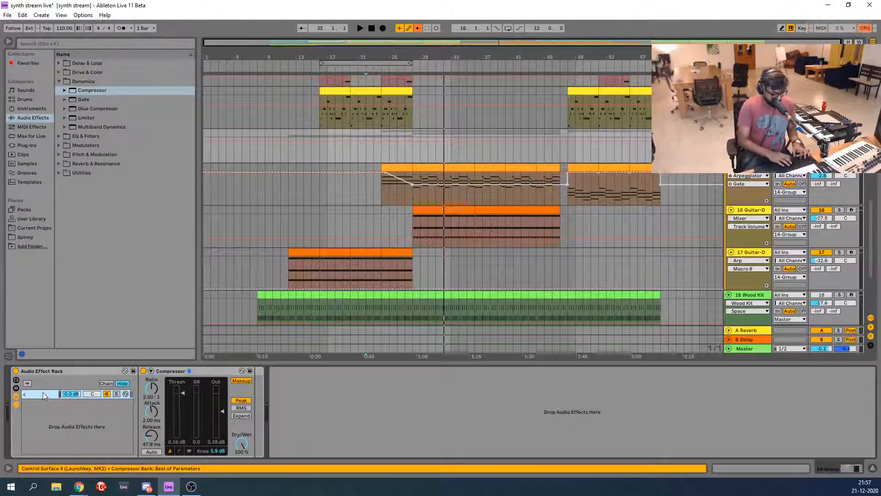
type("comp")
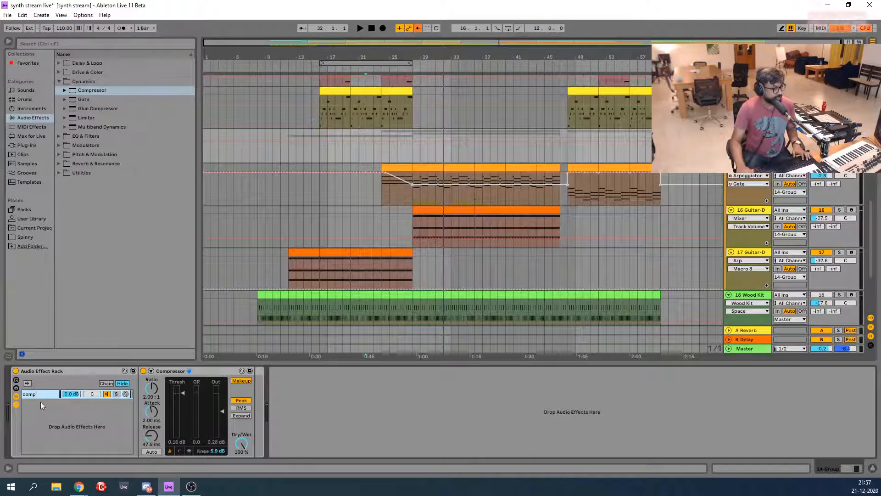
Create a second, empty chain in the Audio Effect Rack and rename it "clean"
right_click(40, 409)
left_click(61, 415)
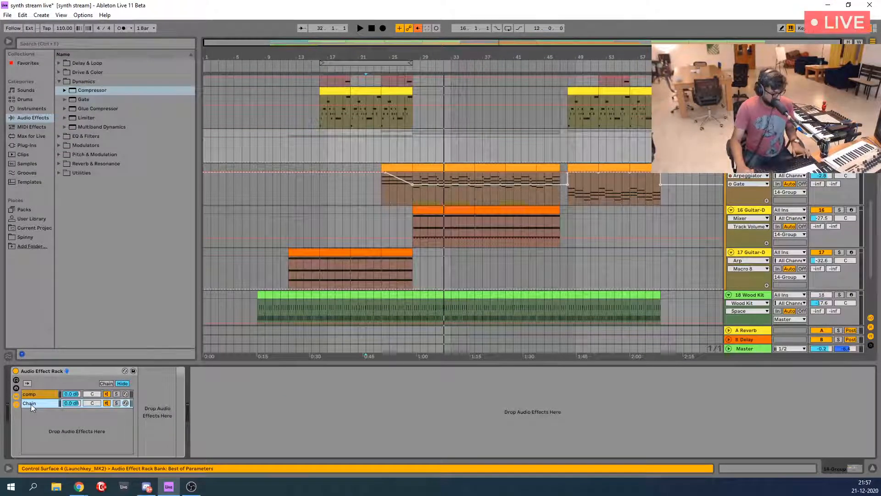
key("ctrl+r")
type("cle")
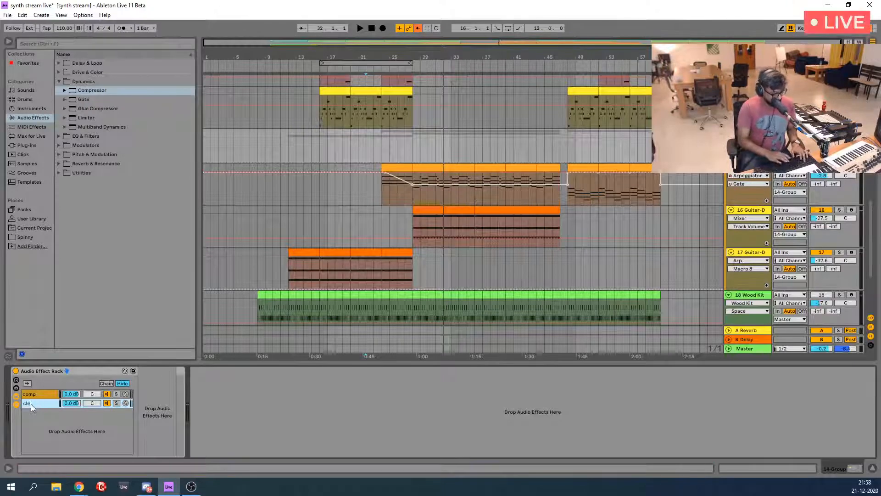
type("an")
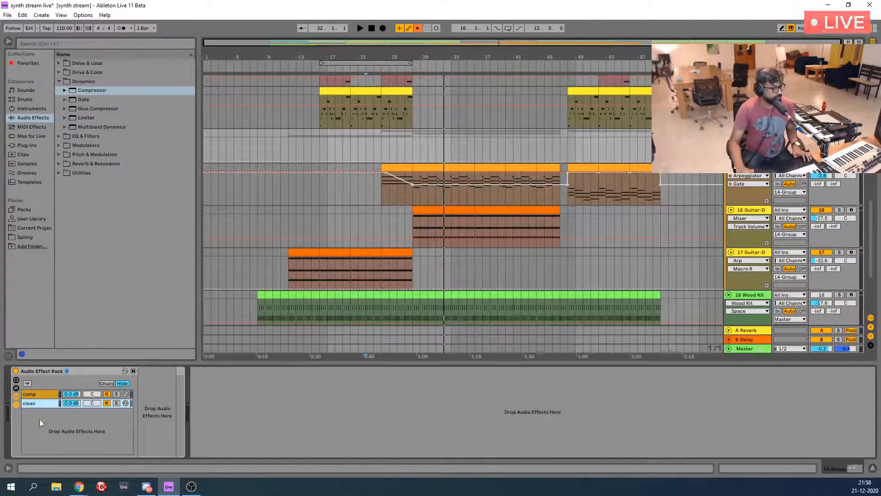
Insert an EQ Eight before the Compressor in the rack's comp chain
left_click(40, 393)
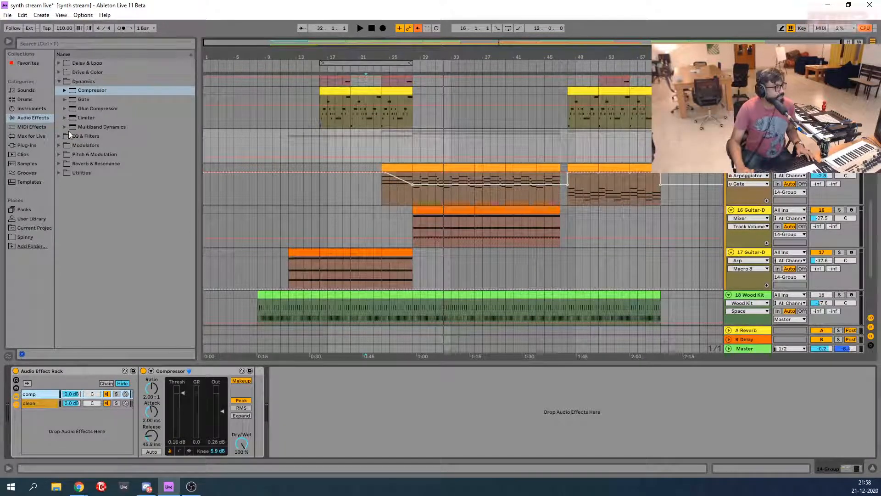
left_click(59, 136)
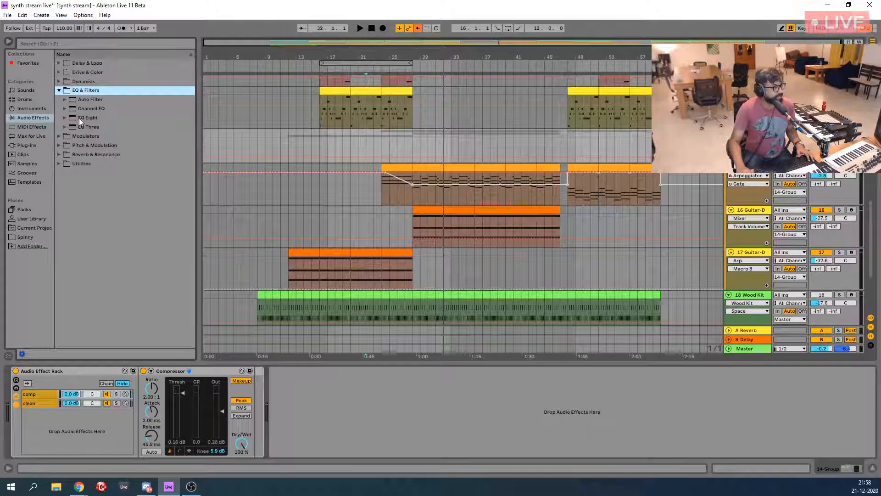
left_click_drag(78, 118, 144, 386)
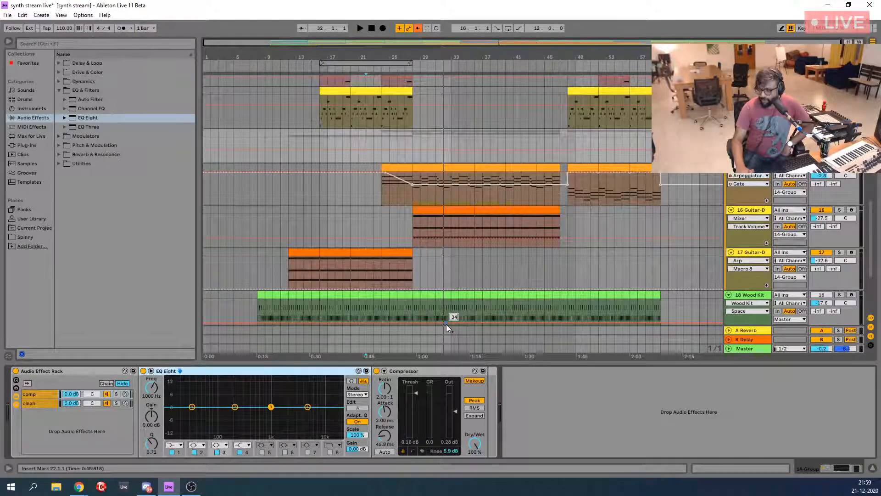
scroll(336, 254, "down", 1)
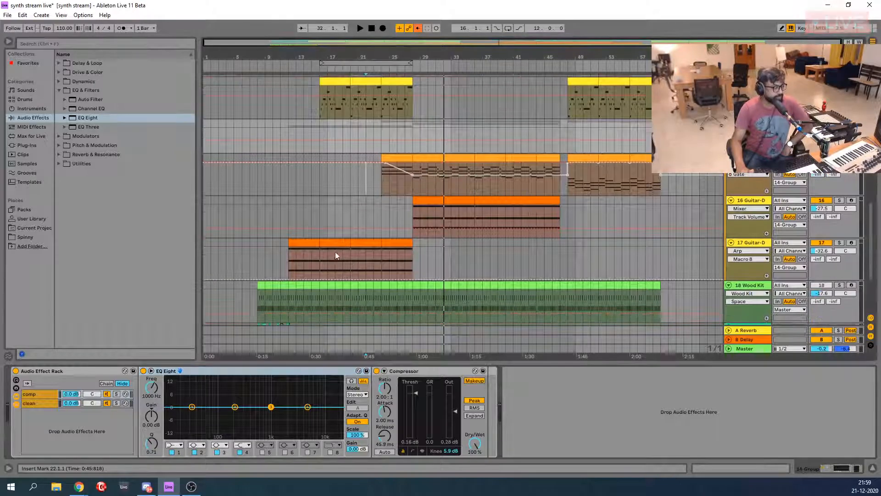
scroll(332, 253, "down", 5)
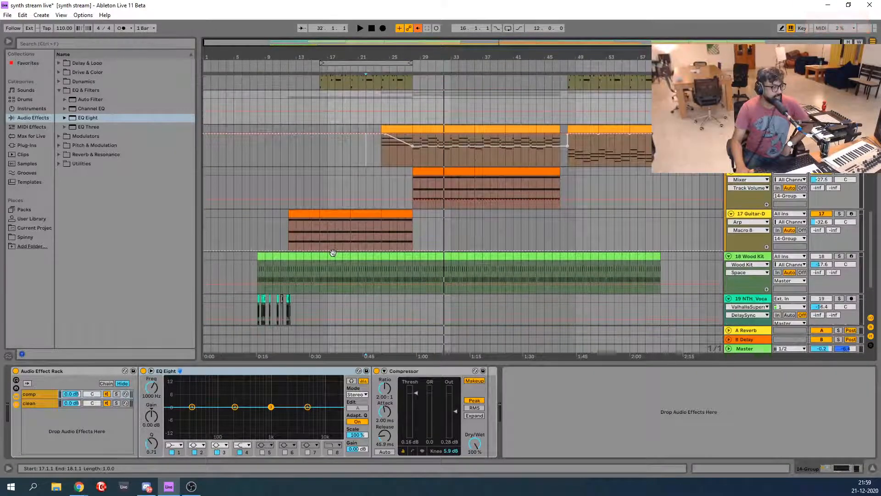
scroll(332, 253, "up", 6)
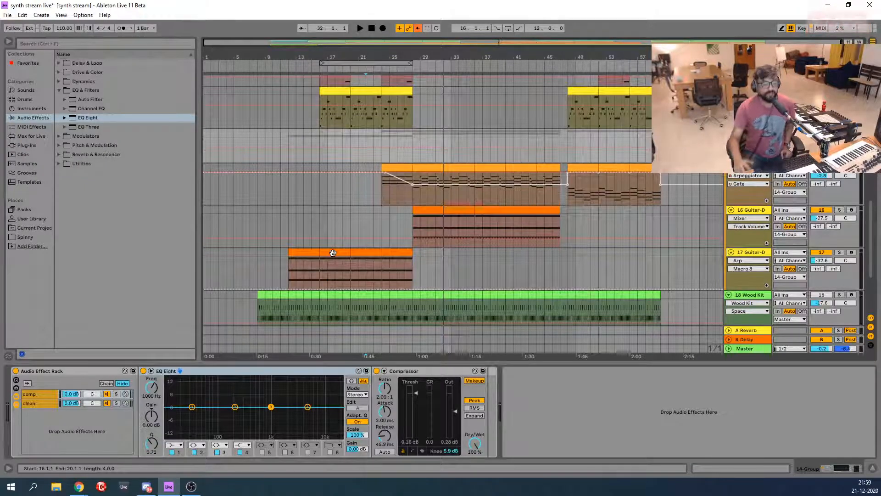
Set the comp chain's Compressor to ratio 6.30:1, threshold -35.3 dB, attack 0.01 ms and release 1.00 ms, and switch the Compressor off
left_click(31, 395)
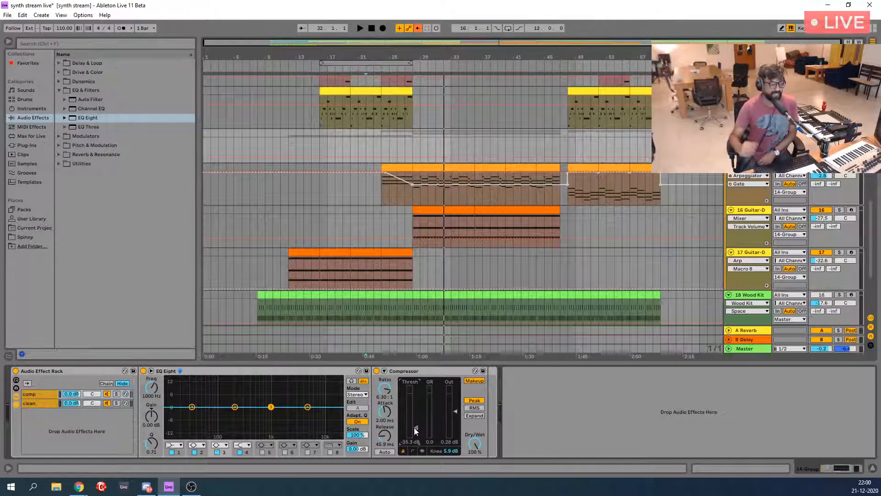
left_click_drag(384, 412, 385, 447)
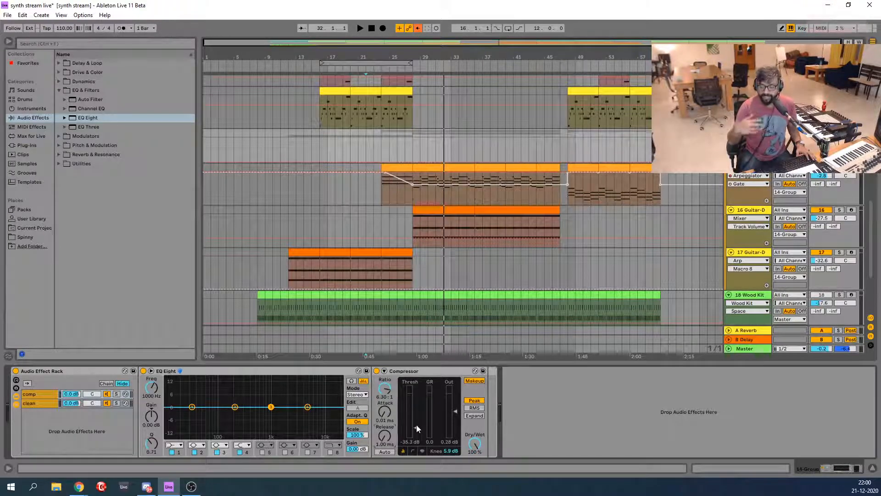
left_click(377, 371)
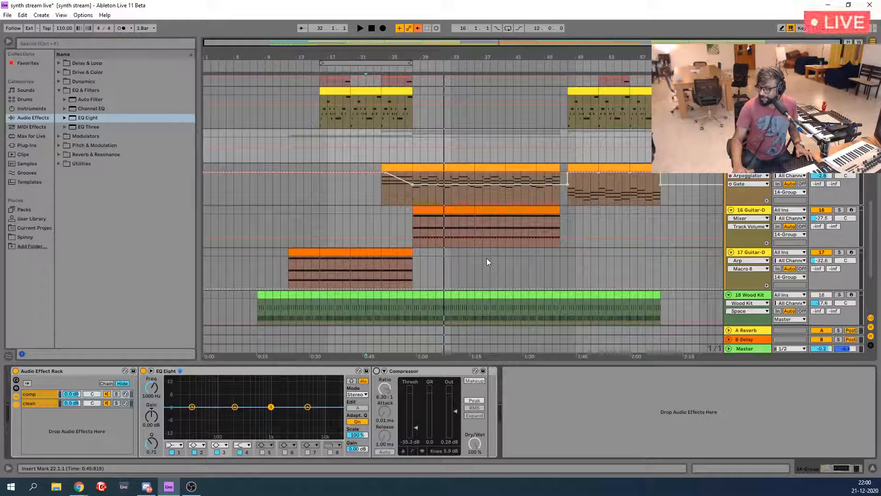
Play the section from bar 28 with the Compressor bypassed and examine the group's frequency spectrum in EQ Eight
left_click(301, 149)
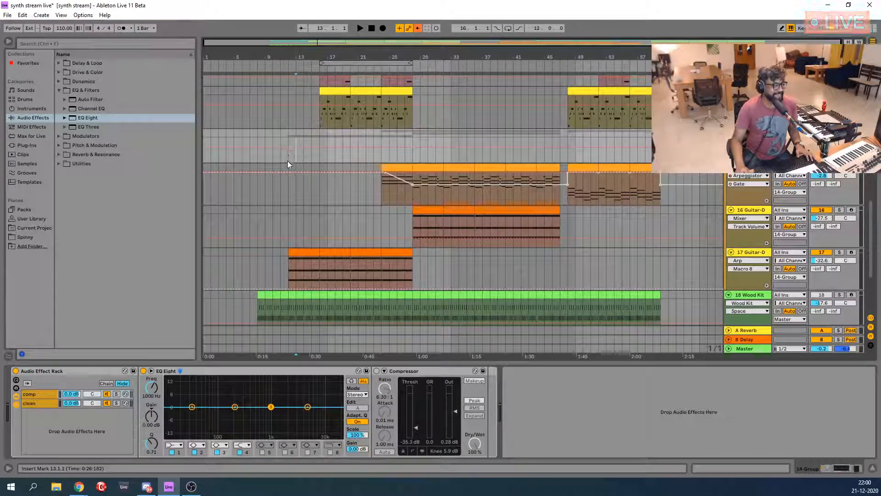
left_click(287, 160)
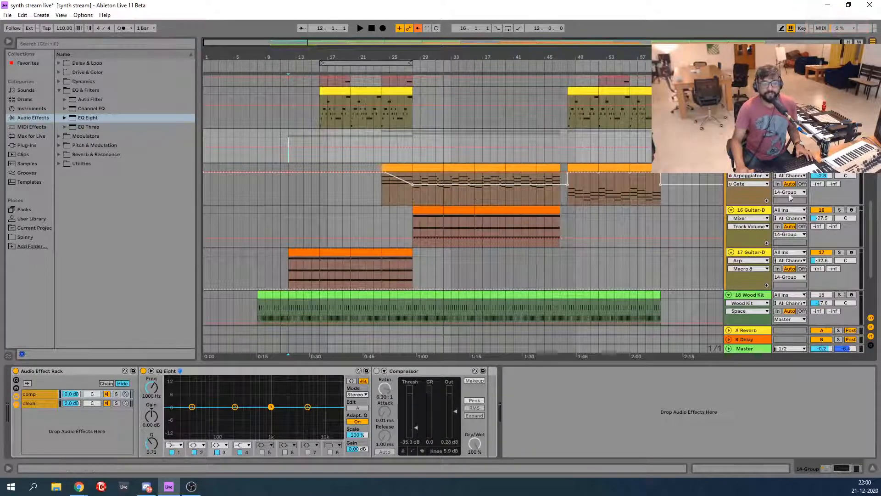
left_click(414, 156)
key("space")
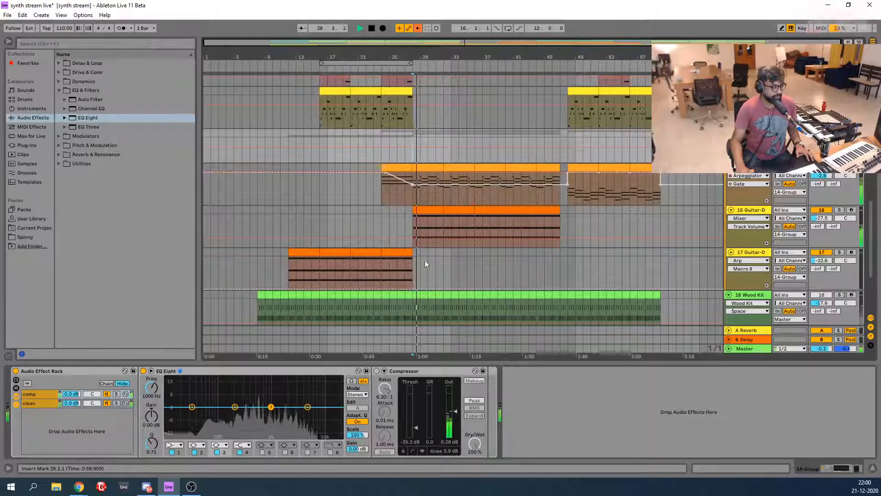
key("space")
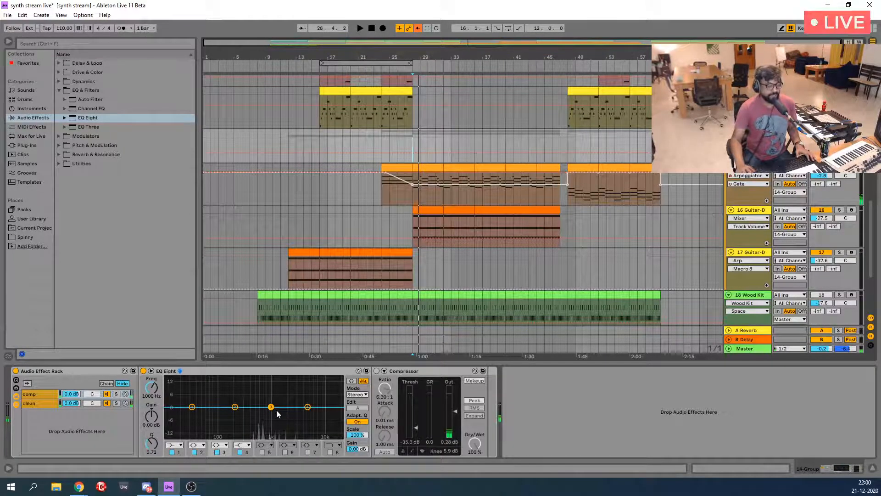
key("space")
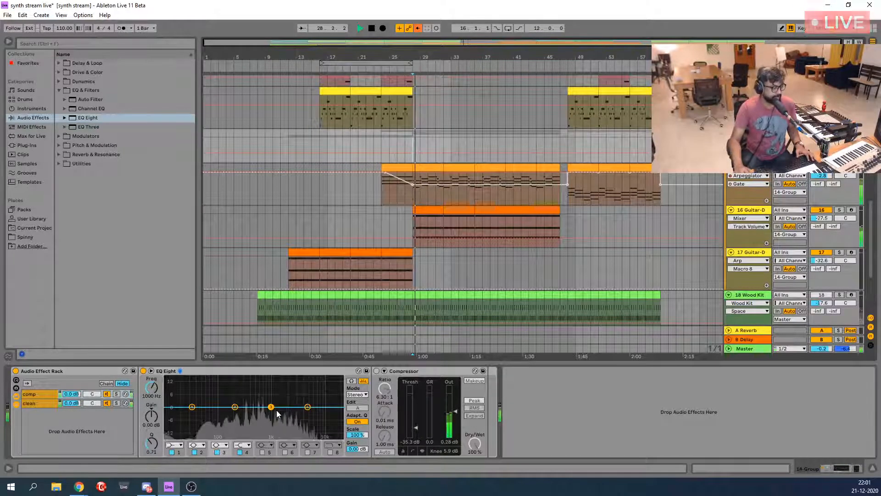
key("space")
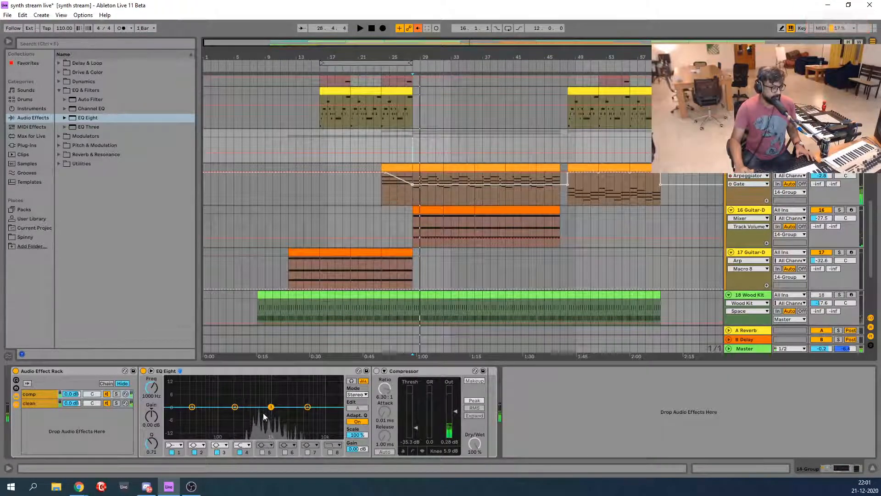
Shape EQ Eight with a 7.56 dB cut at 516 Hz (Q 0.30) on band 3, boosting band 1 by 2.35 dB and band 4 by 3.10 dB
left_click_drag(270, 406, 256, 422)
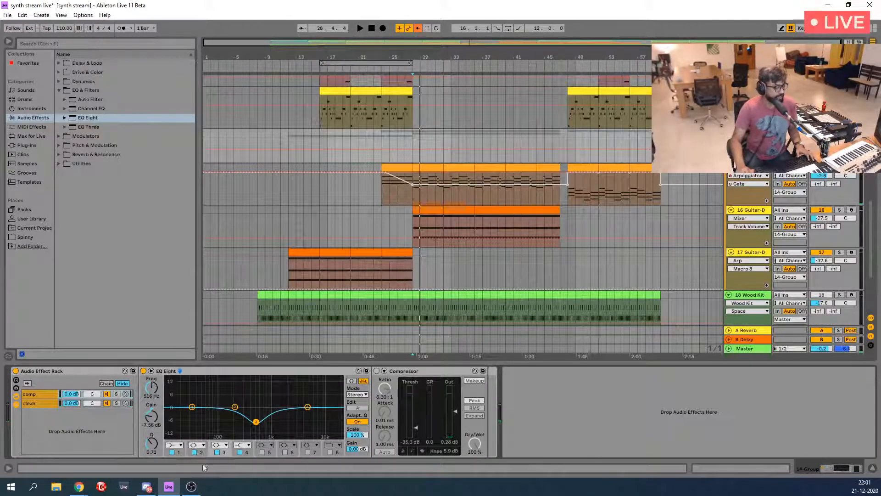
left_click_drag(161, 442, 160, 458)
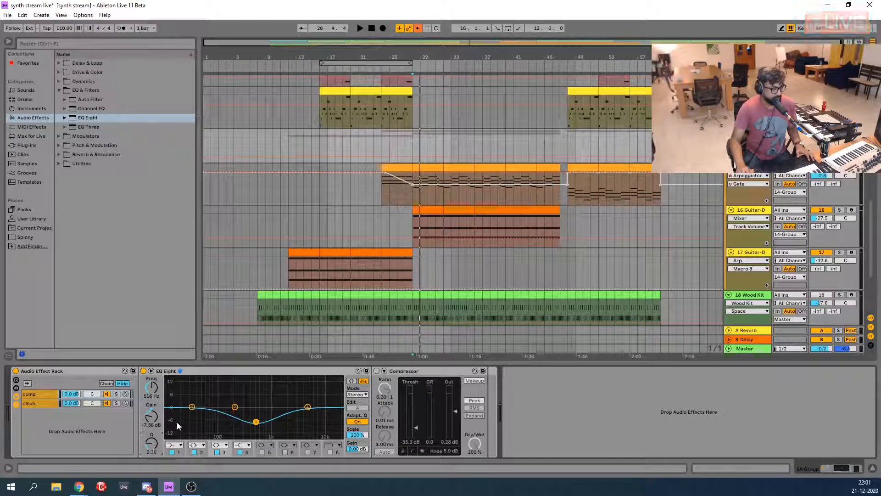
left_click_drag(192, 407, 201, 403)
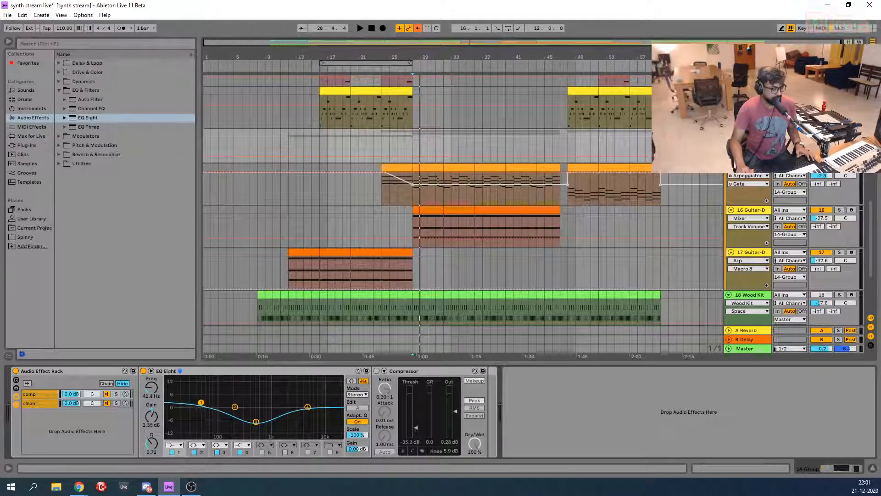
left_click_drag(308, 406, 282, 401)
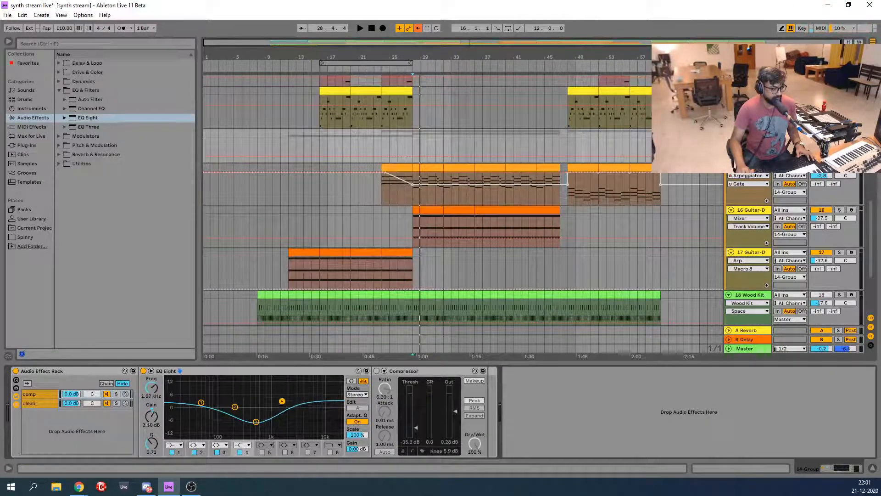
Deepen EQ Eight's band 3 cut to -9.05 dB at 527 Hz with Q 0.22, checking the section from bar 28 by ear
key("space")
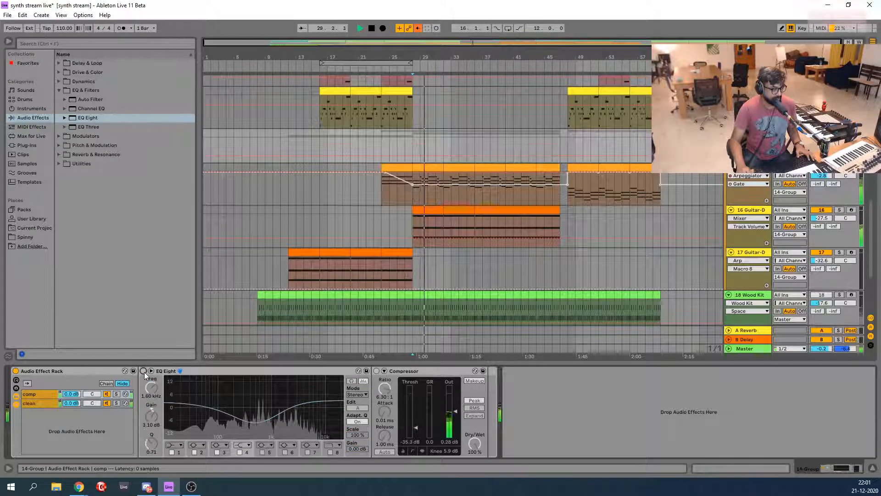
key("space")
left_click_drag(256, 422, 256, 425)
left_click_drag(152, 444, 152, 436)
key("space")
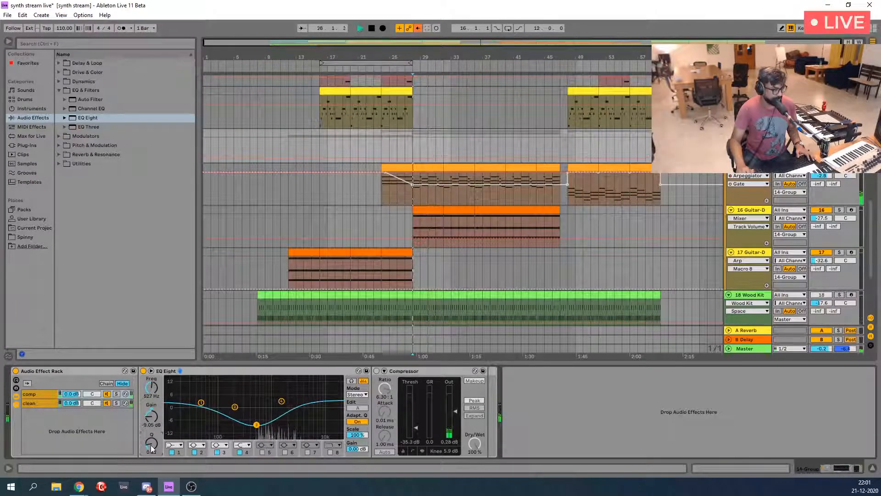
key("space")
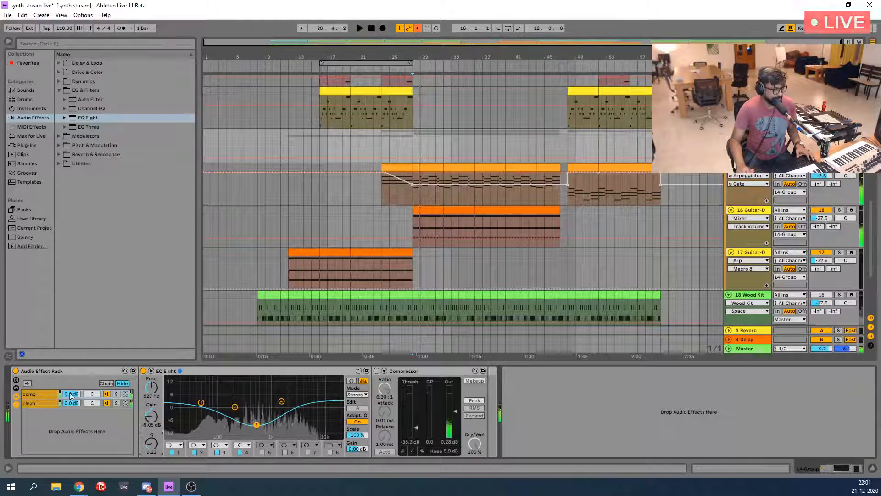
Listen to the comp chain soloed from bar 28, and release its solo
left_click(117, 394)
key("space")
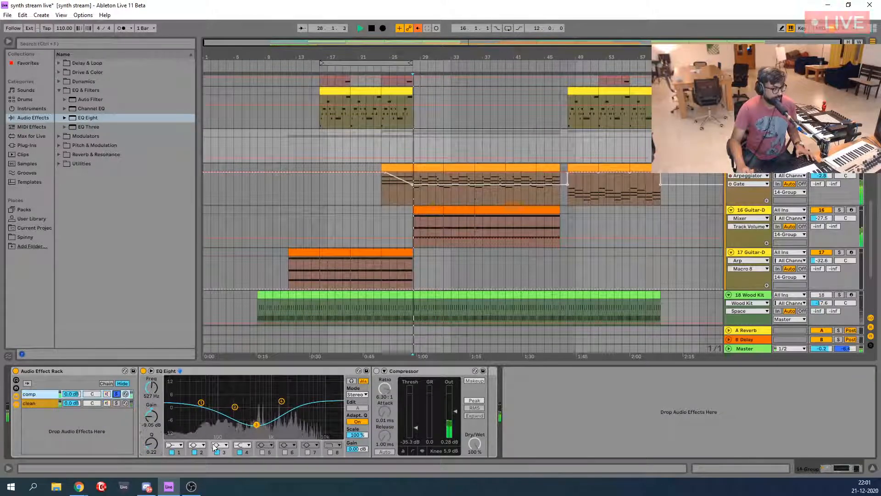
key("space")
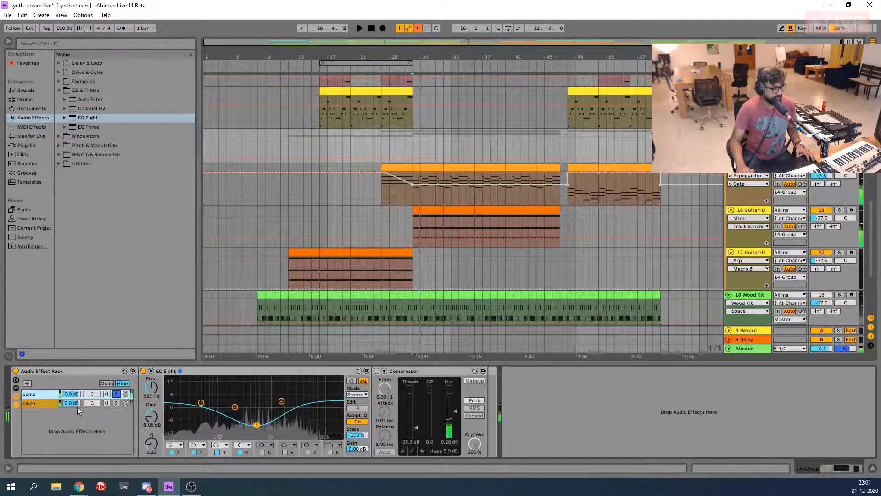
left_click(117, 394)
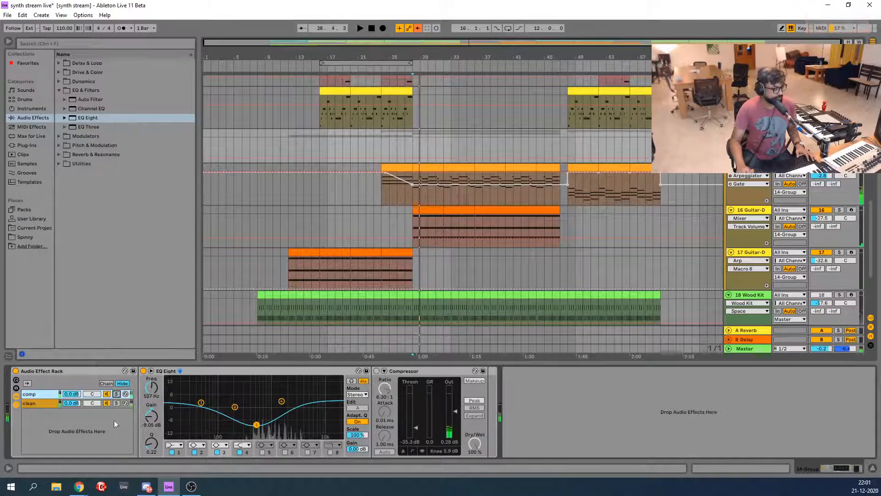
Turn off the clean chain, solo the comp chain and play from bar 28, bypassing EQ Eight for comparison
left_click(107, 403)
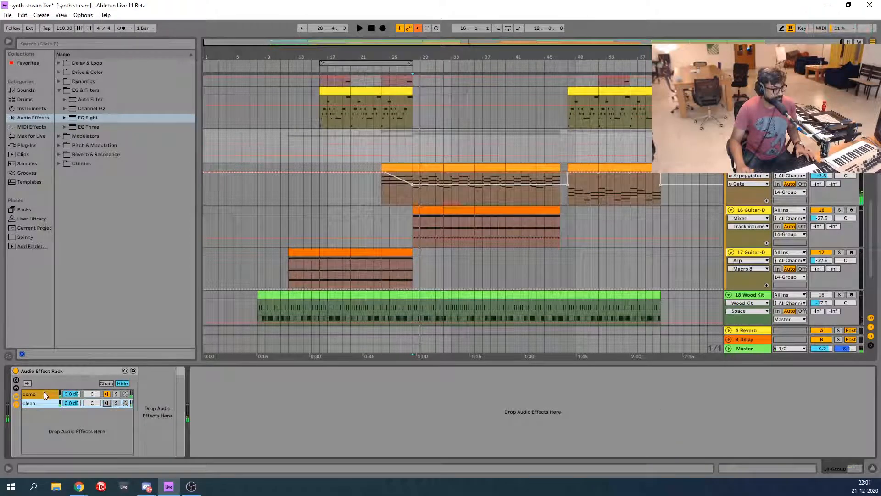
left_click(43, 393)
left_click(116, 393)
key("space")
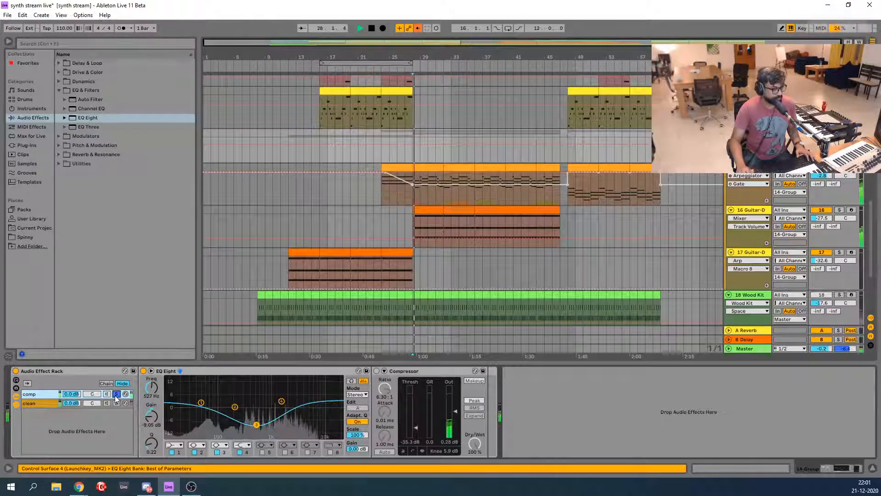
left_click(143, 371)
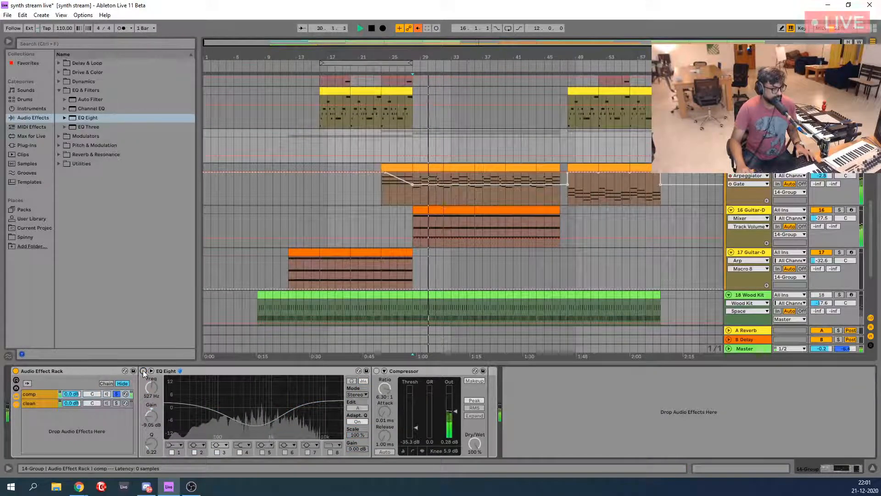
Turn EQ Eight back on, set band 3's Q to 0.46 and compare the EQ on and bypassed during playback from bar 28
key("space")
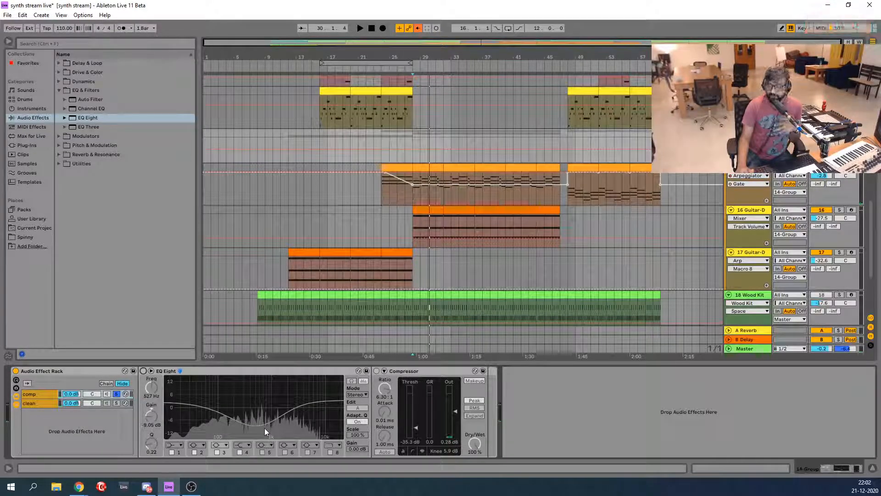
left_click(143, 371)
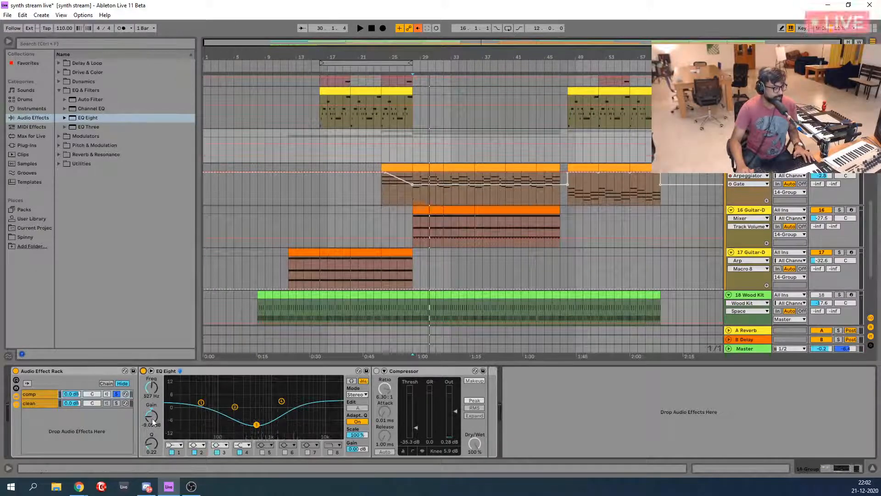
left_click_drag(152, 445, 151, 431)
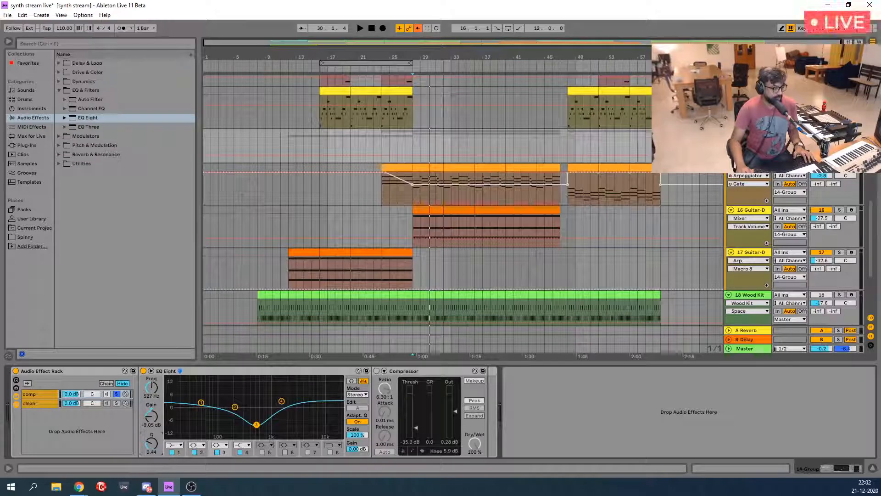
key("space")
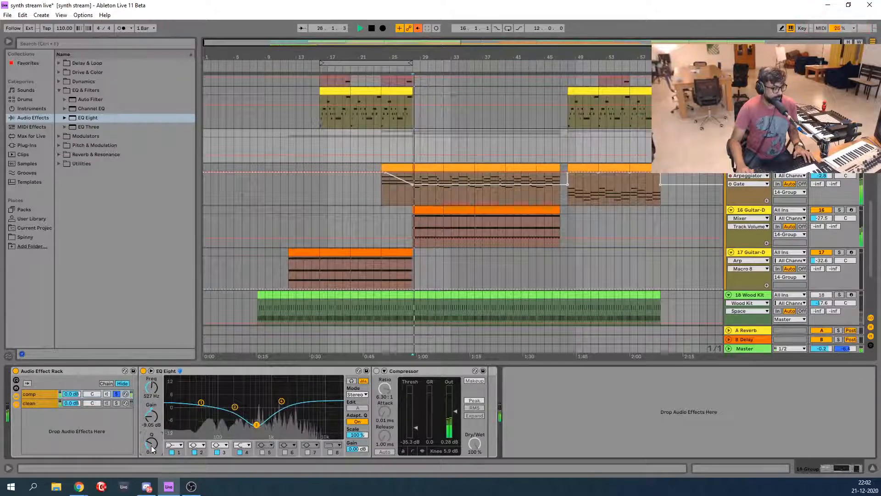
left_click(144, 370)
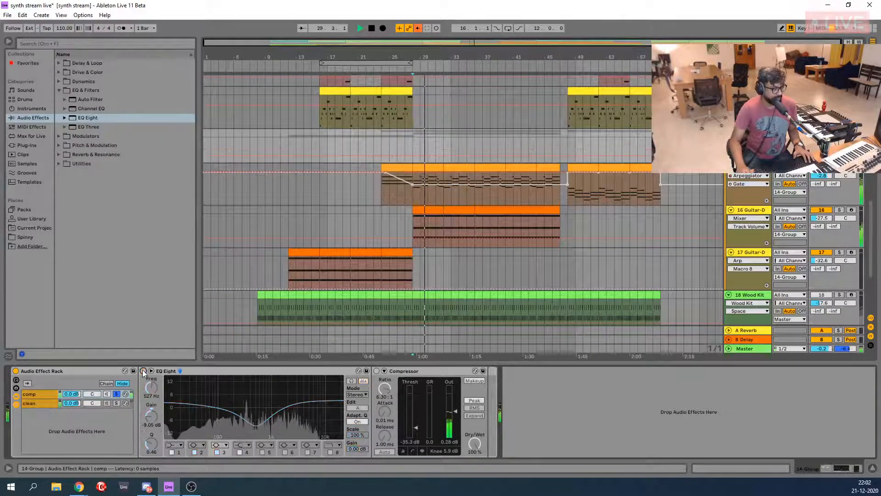
left_click(144, 371)
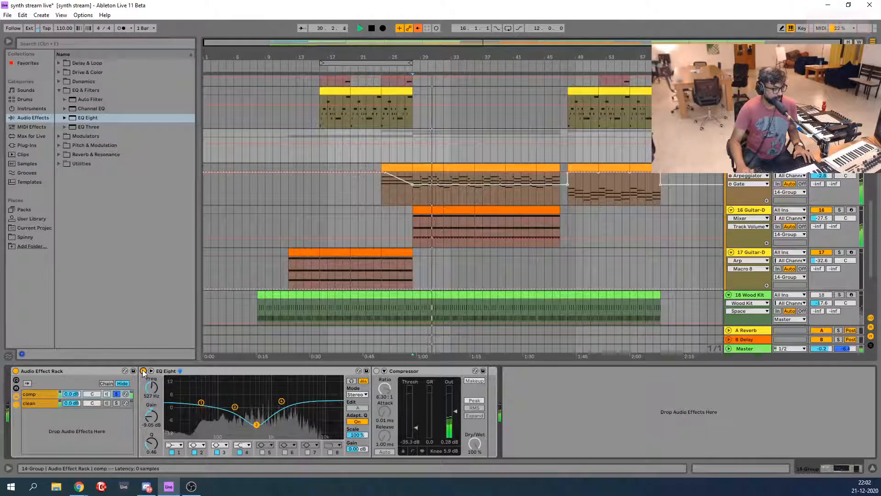
key("space")
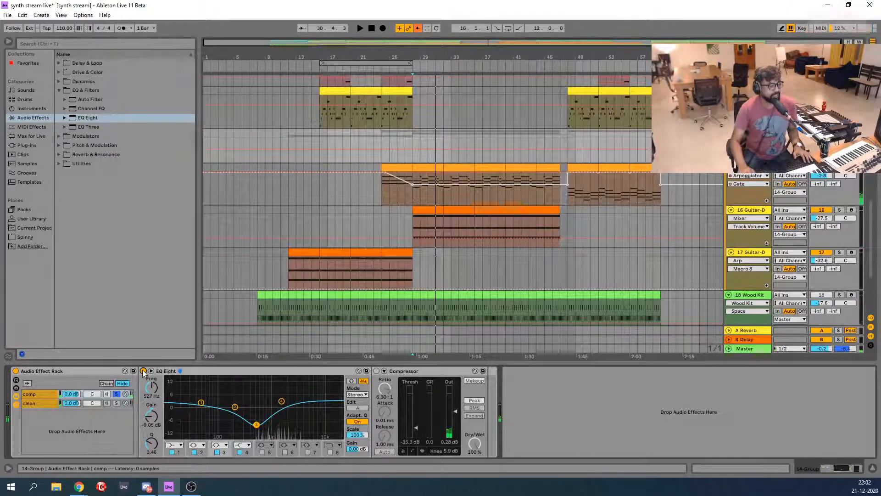
Turn on the Compressor, setting threshold to -26.3 dB, attack to 0.03 ms and release to 10.2 ms while listening from bar 28
left_click(376, 372)
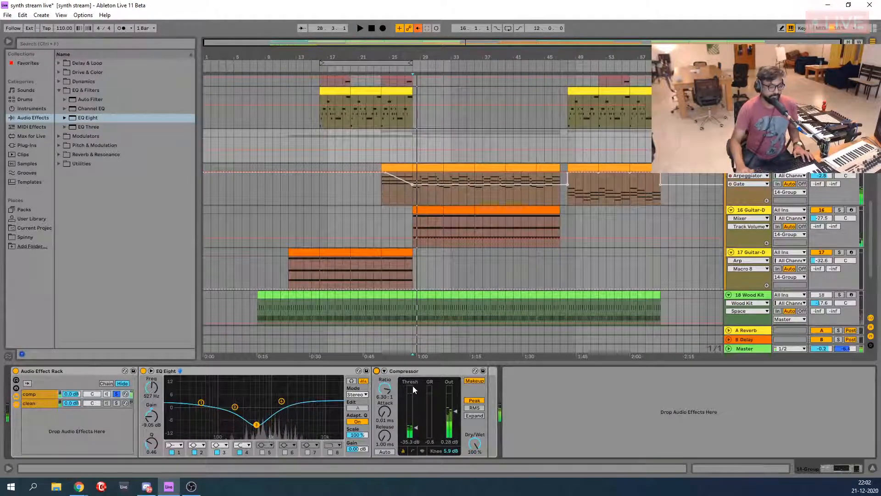
left_click_drag(418, 431, 418, 425)
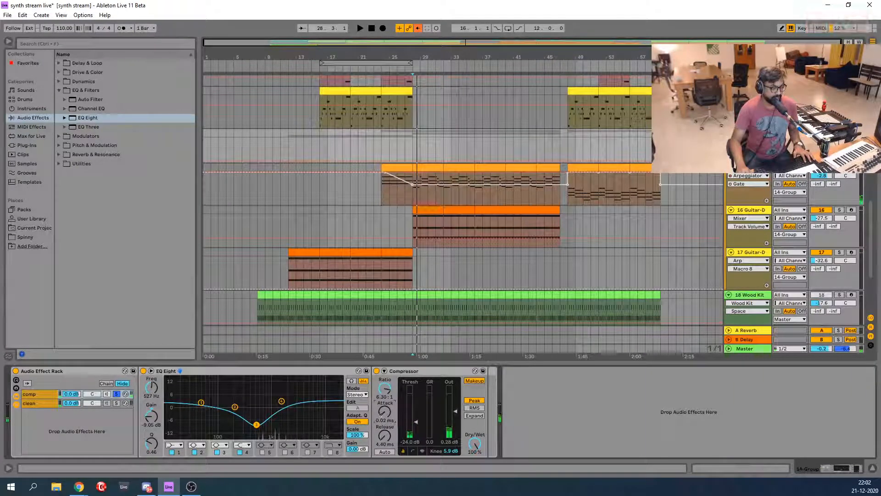
key("space")
mouse_move(382, 414)
left_mouse_down()
mouse_move(385, 431)
mouse_move(416, 418)
left_mouse_up()
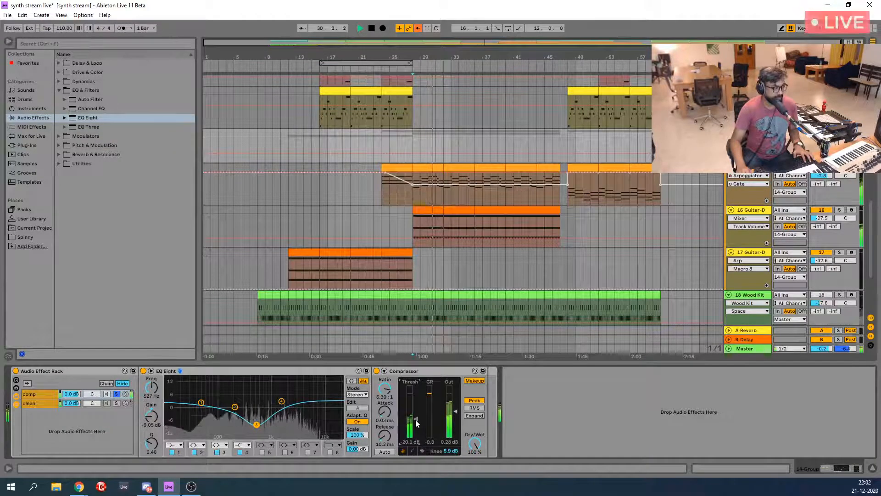
left_click_drag(415, 420, 415, 422)
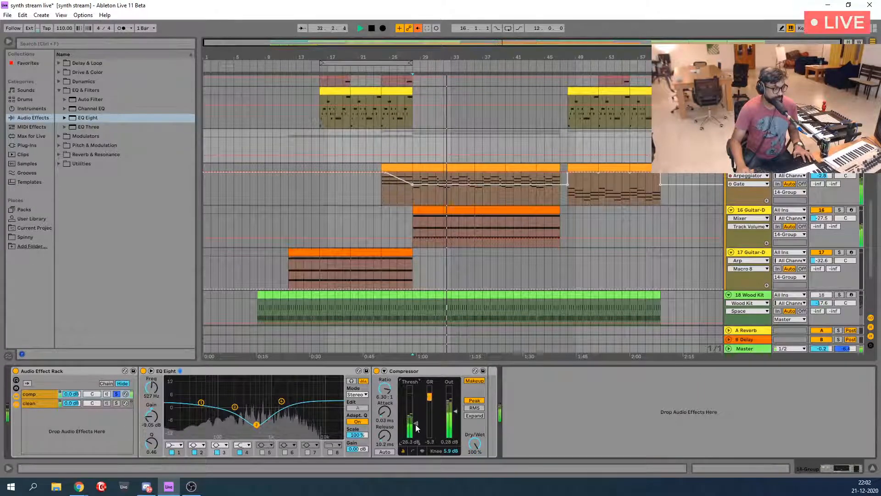
key("space")
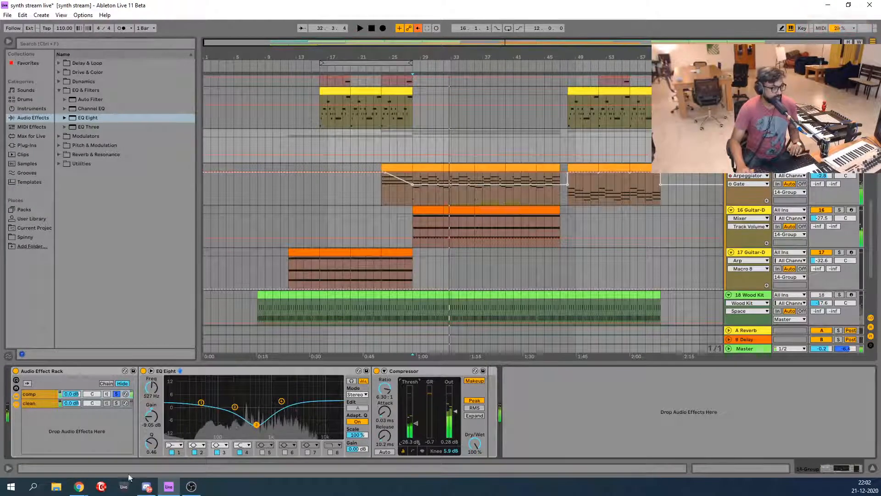
Blend both chains with comp's solo off, clean on and comp at -7.7 dB, comparing the rack on and bypassed during playback
left_click(29, 405)
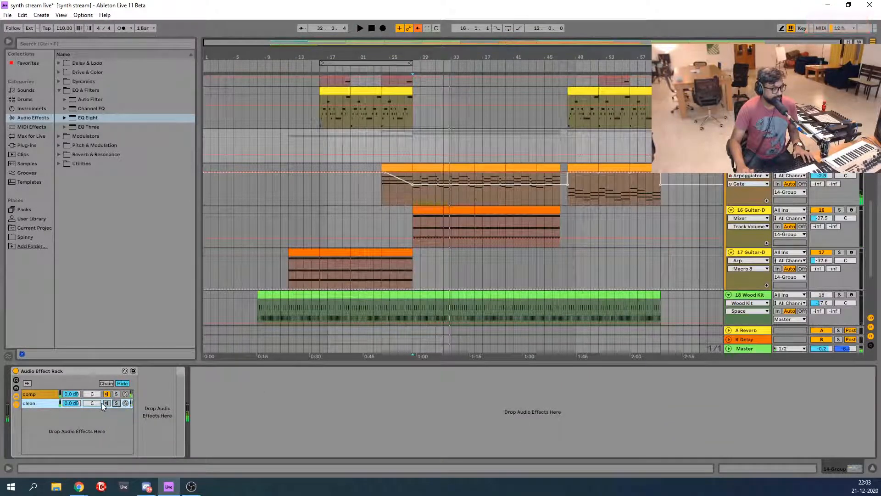
left_click_drag(71, 394, 71, 395)
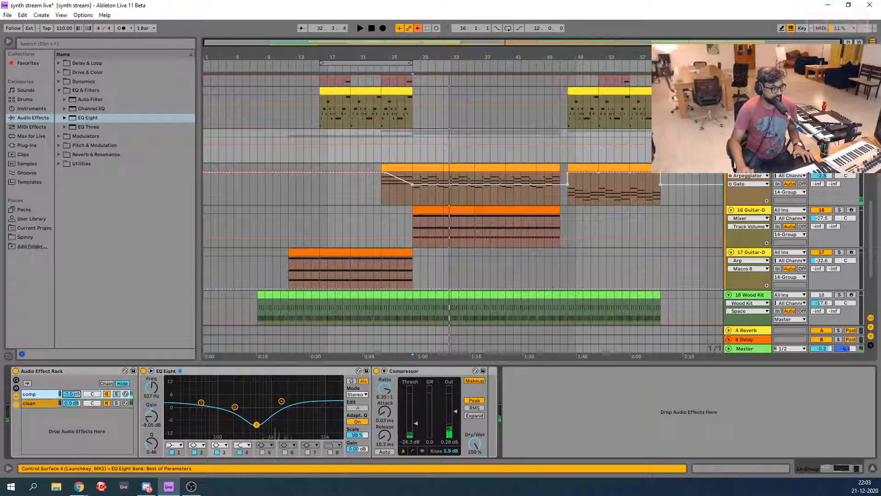
key("space")
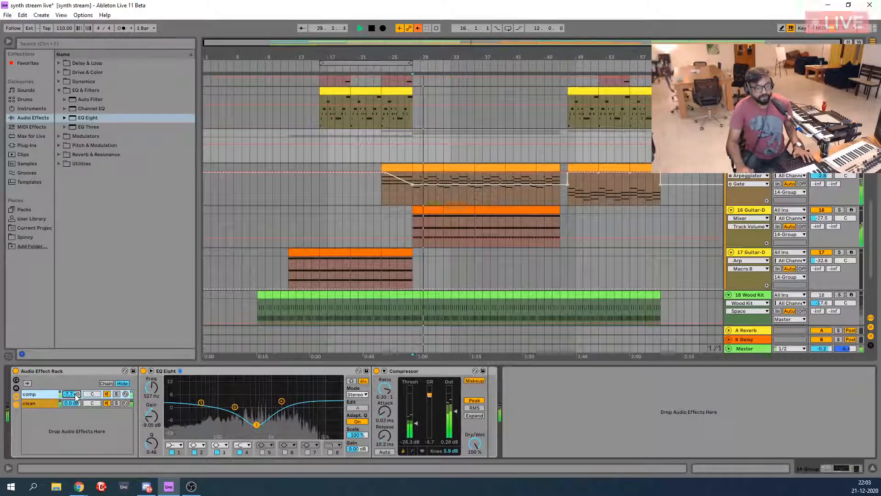
left_click(16, 371)
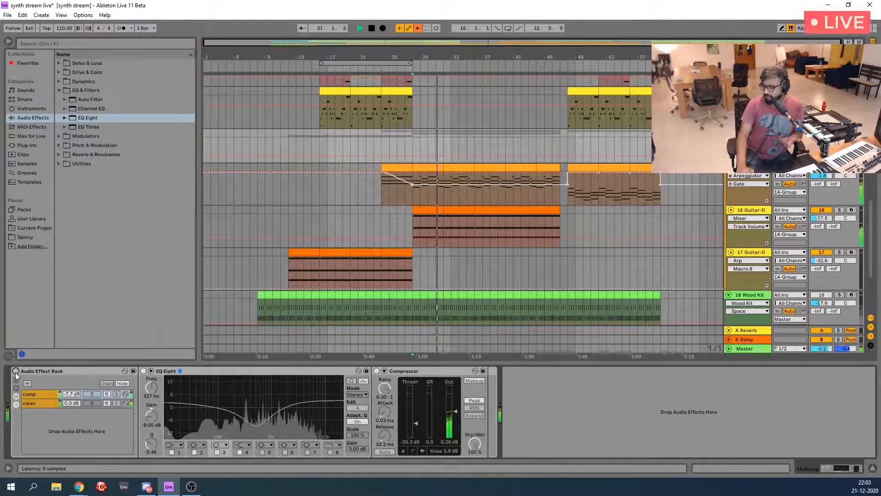
left_click(15, 372)
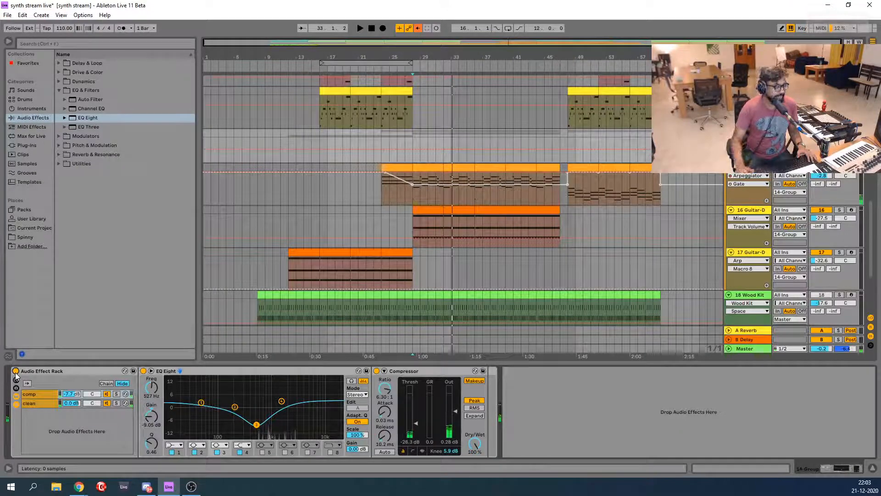
Listen to the arrangement from bar 12, and move the pink Vital track into the group with the other Vital and guitar tracks
left_click(394, 221)
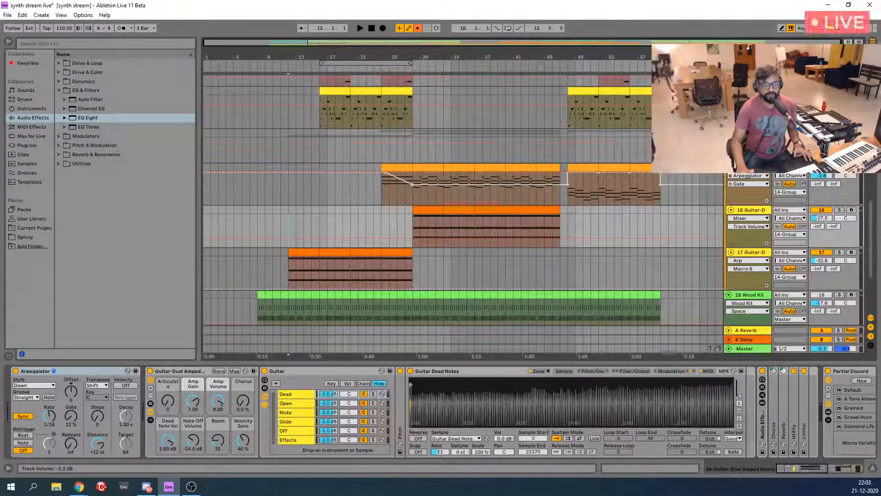
key("space")
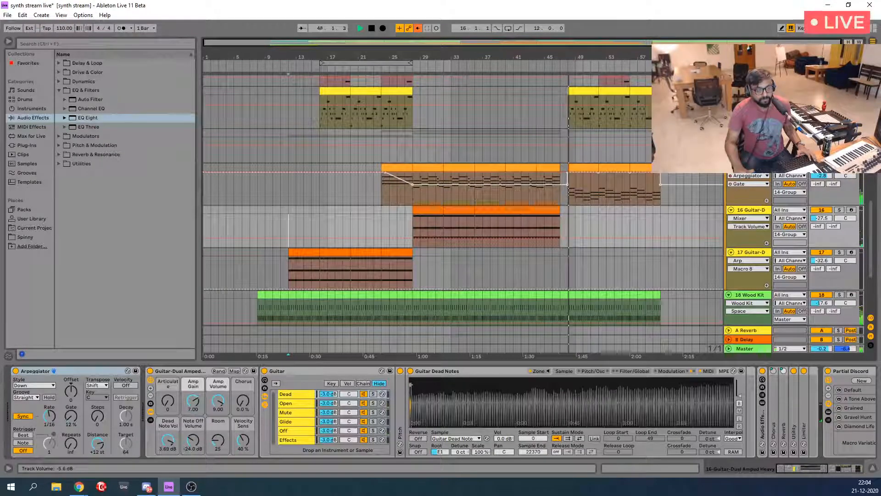
scroll(527, 268, "up", 3)
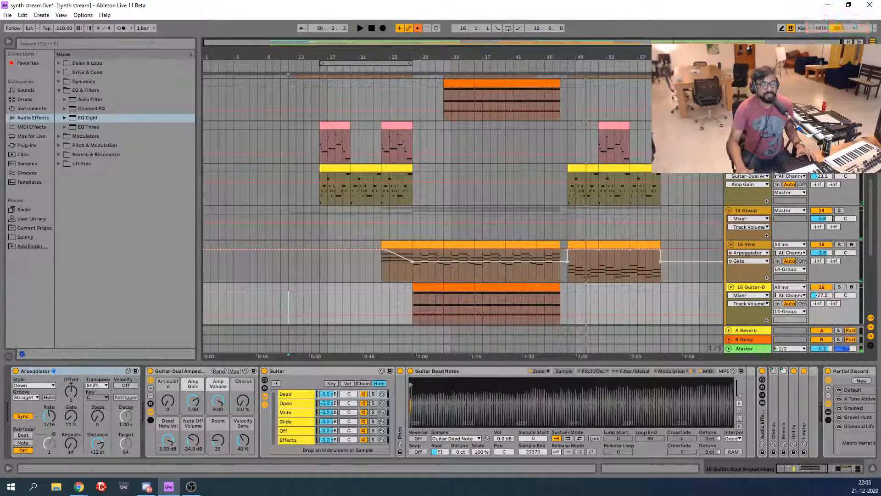
scroll(673, 177, "down", 6)
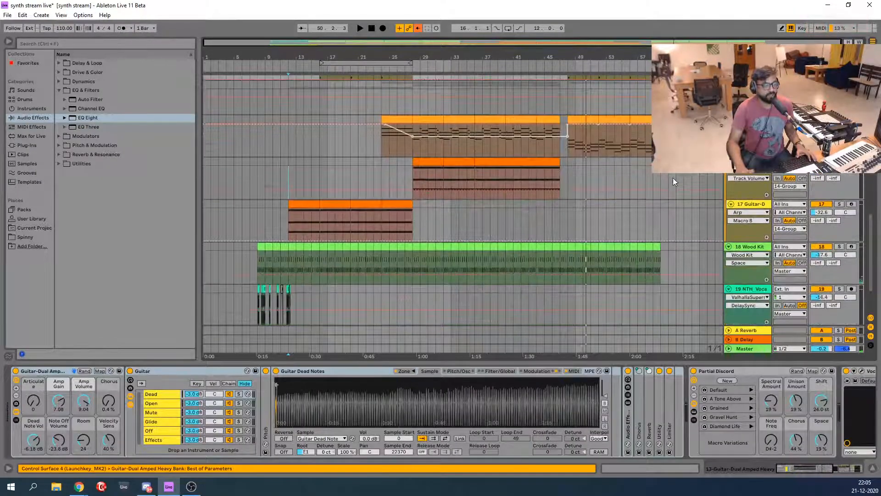
scroll(673, 178, "up", 6)
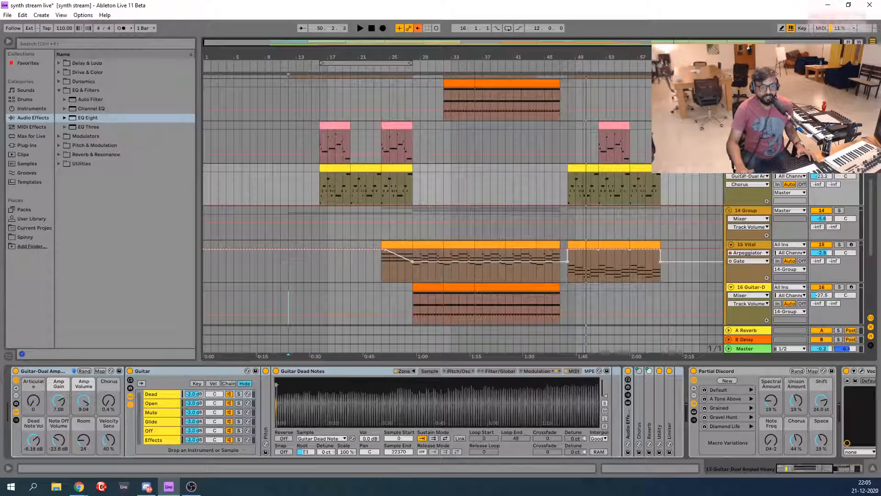
left_click_drag(744, 125, 742, 233)
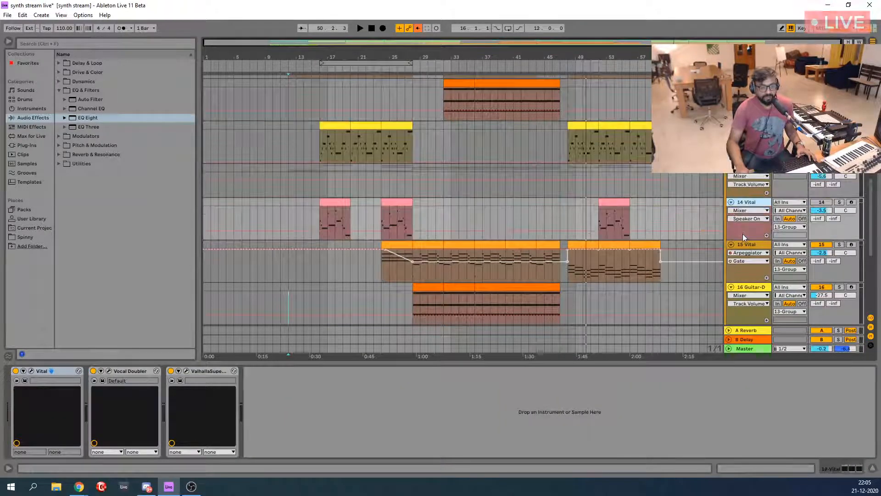
Check the group from bar 16, and move the Guitar-Dual Amped Heavy track with the yellow clips into it above the pink Vital track
left_click(320, 183)
key("space")
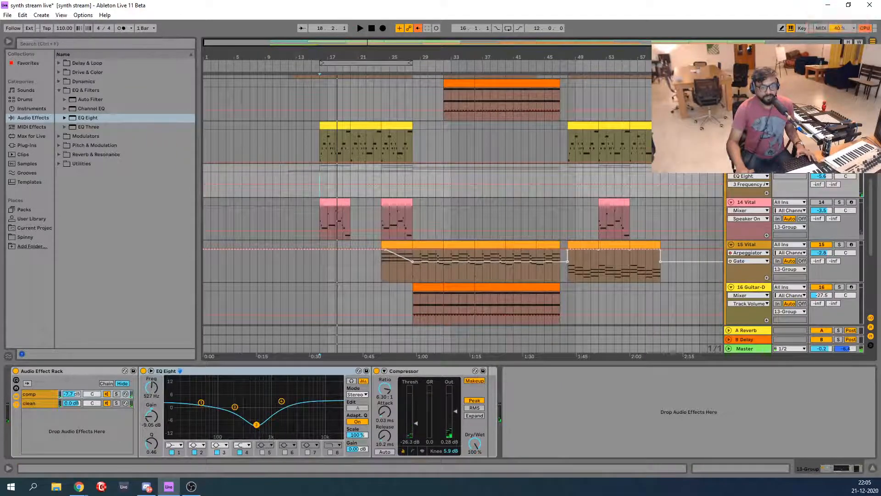
left_click(749, 126)
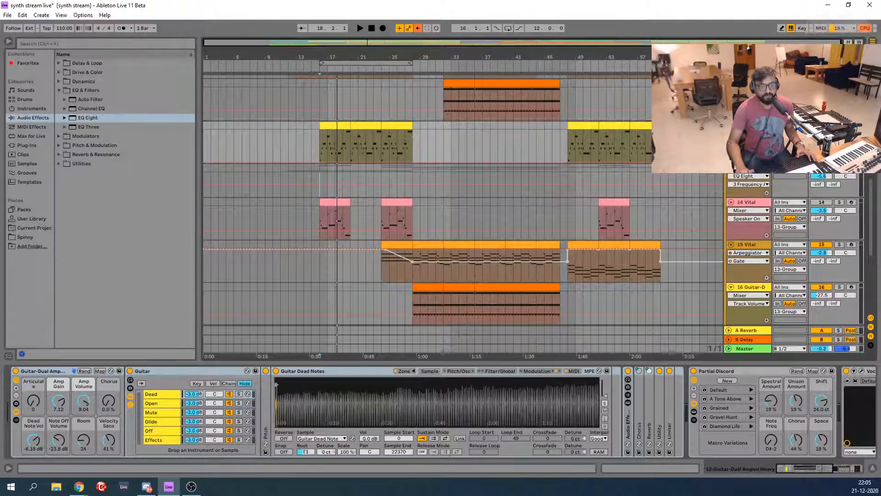
scroll(646, 216, "up", 1)
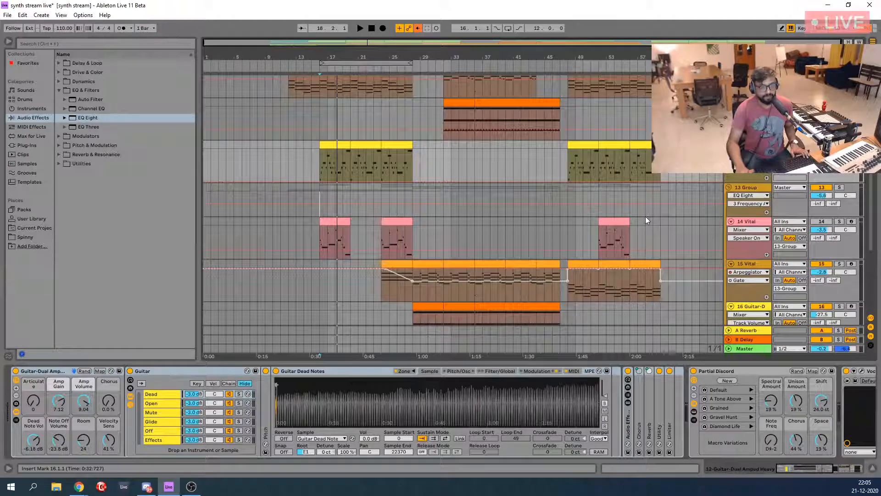
scroll(645, 216, "up", 2)
scroll(645, 217, "down", 1)
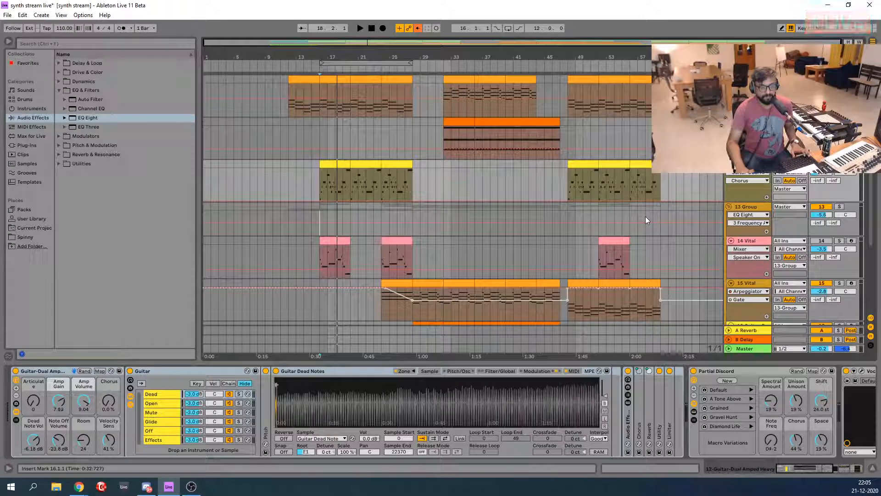
scroll(645, 219, "down", 5)
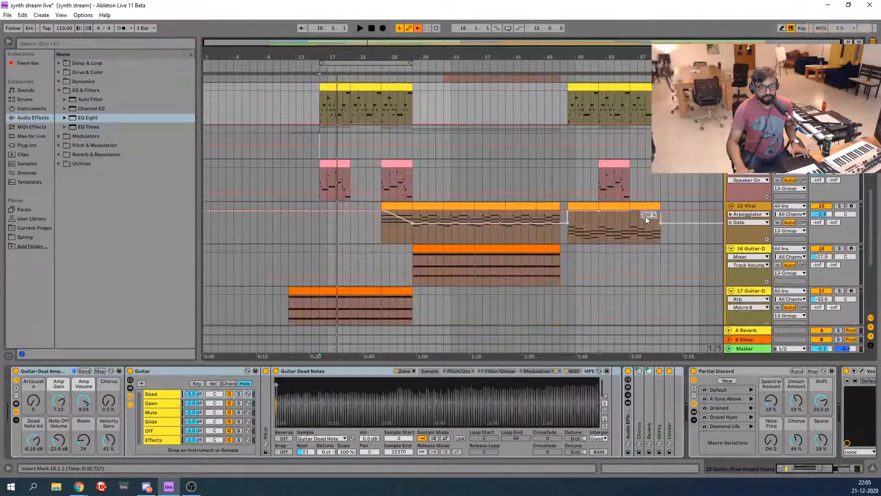
scroll(646, 220, "up", 2)
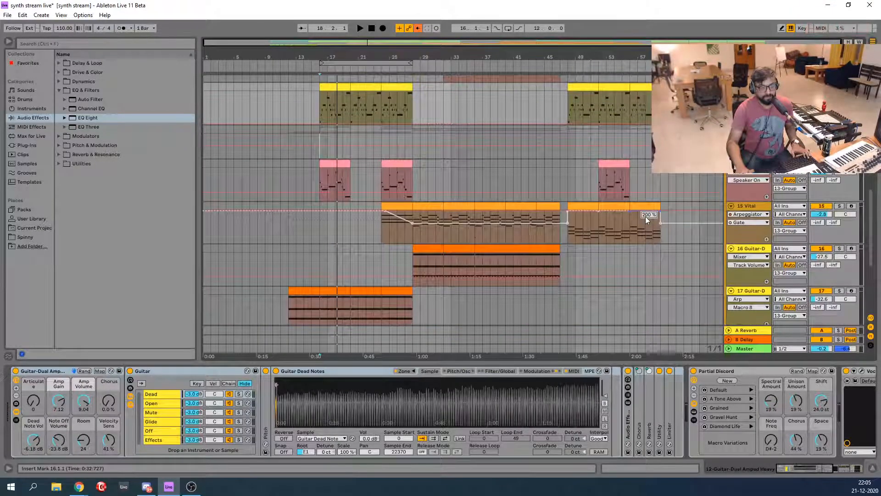
scroll(645, 219, "down", 4)
scroll(645, 219, "up", 5)
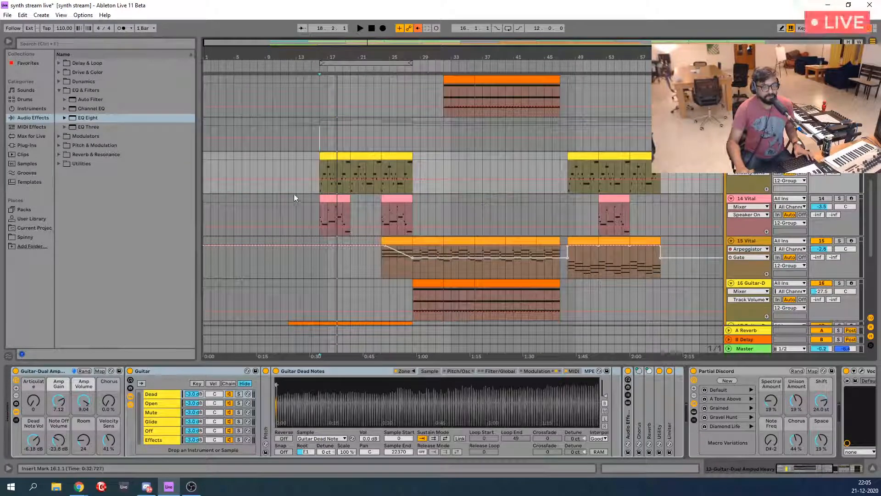
Listen to the regrouped tracks from bar 14
left_click(307, 164)
key("space")
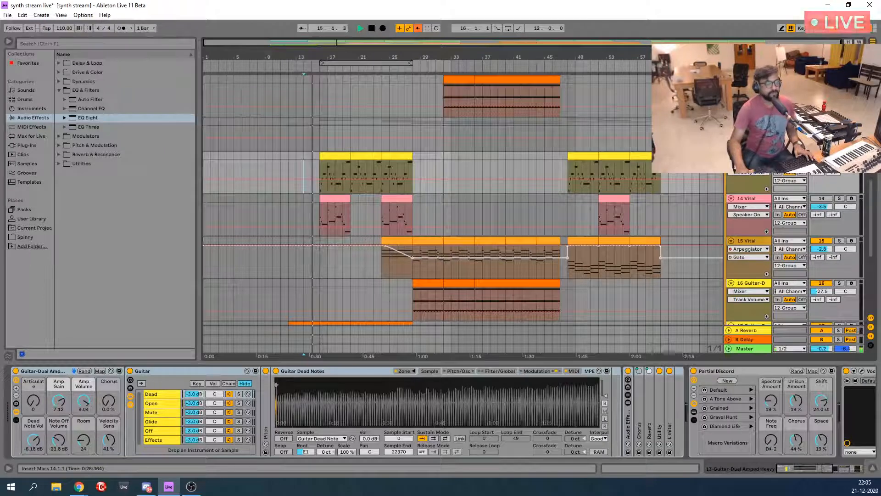
scroll(631, 175, "down", 1)
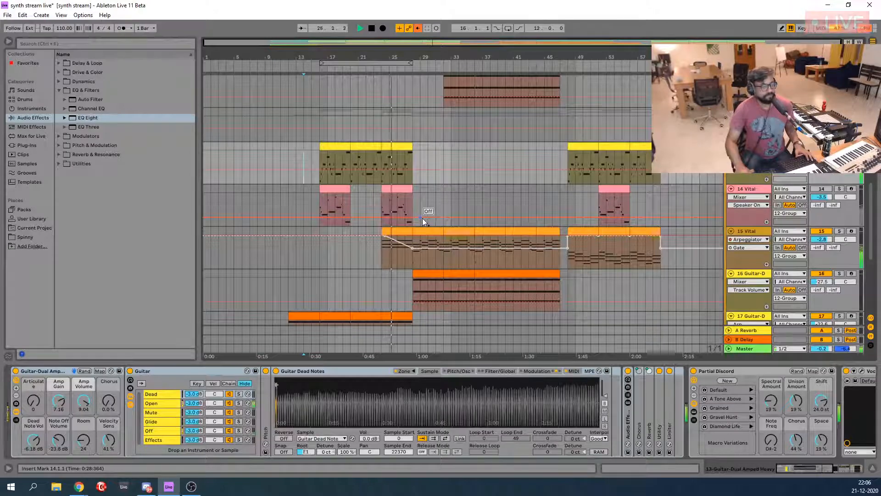
key("space")
Play the arrangement from bar 16 and compare the group with its Audio Effect Rack on and bypassed
left_click(315, 158)
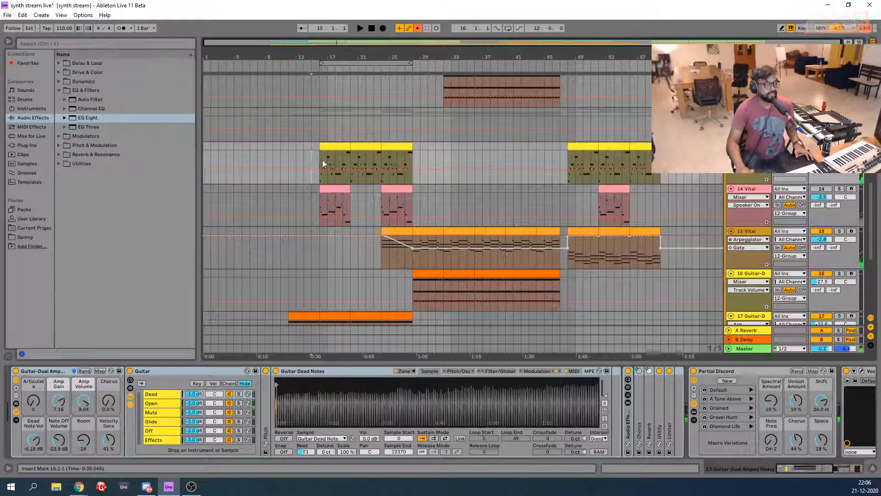
left_click(323, 163)
key("Up")
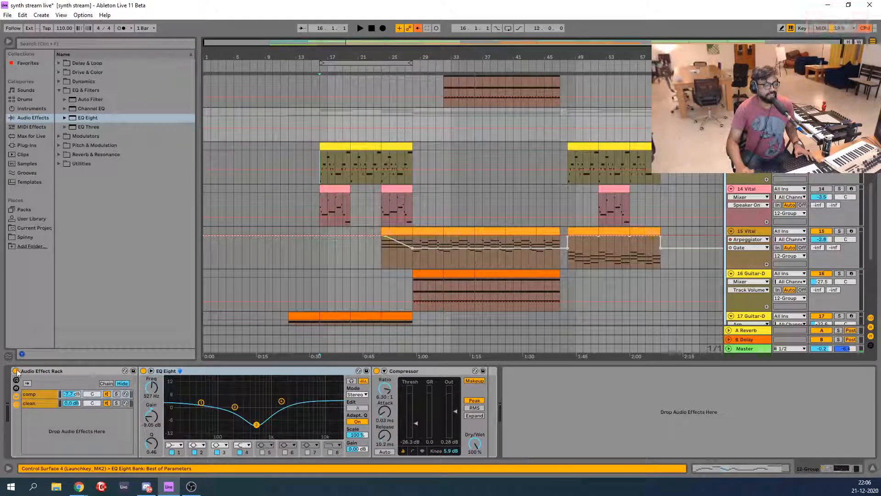
key("space")
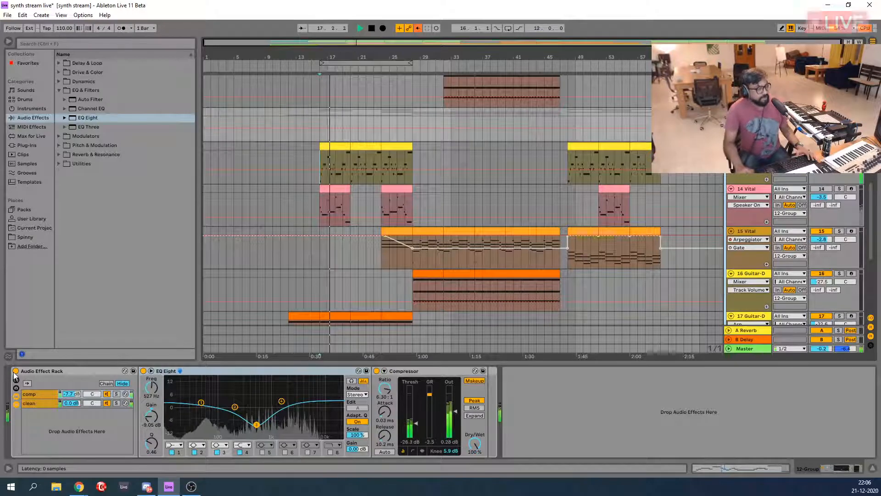
left_click(16, 371)
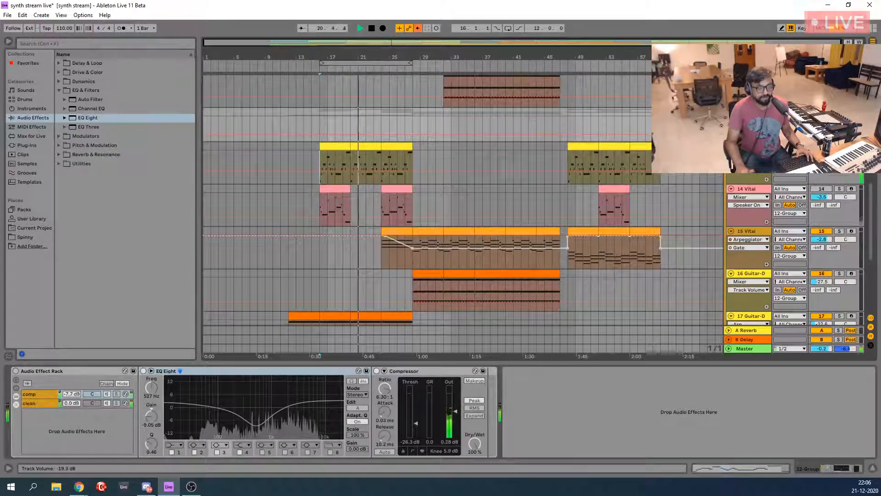
left_click(16, 371)
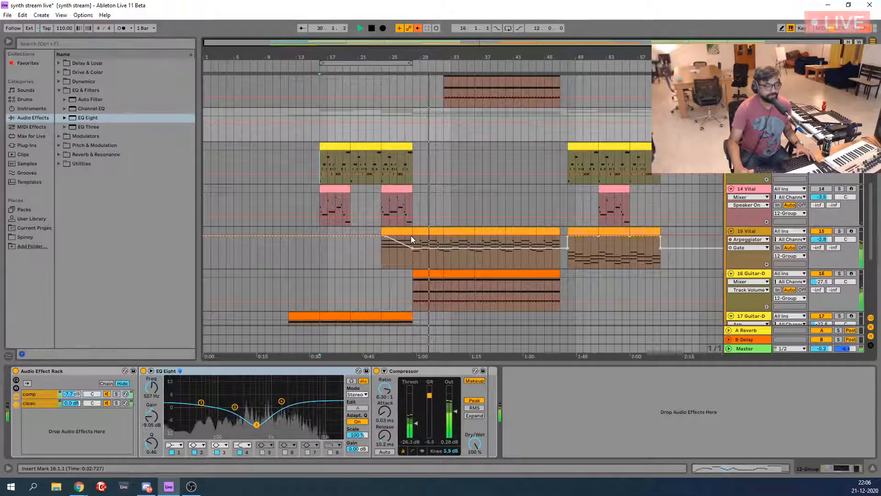
Listen to the pink Vital track's section from bar 24 and to the arrangement from bar 34
left_click(382, 202)
key("space")
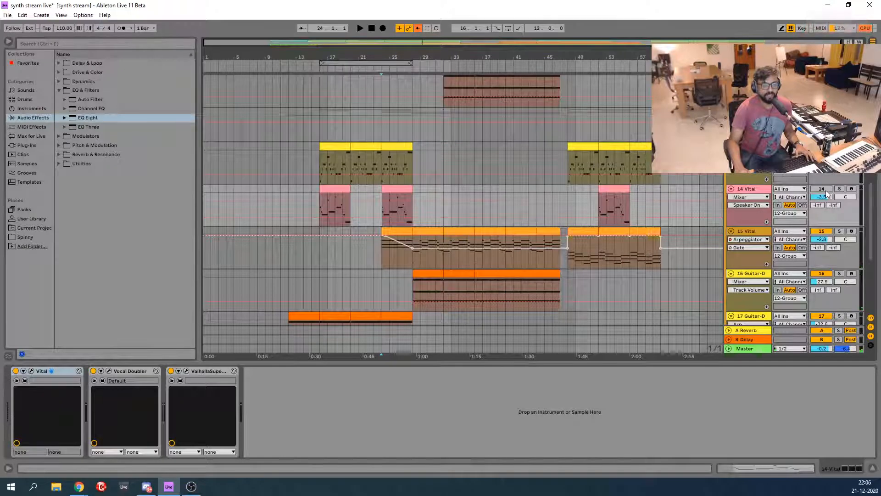
key("space")
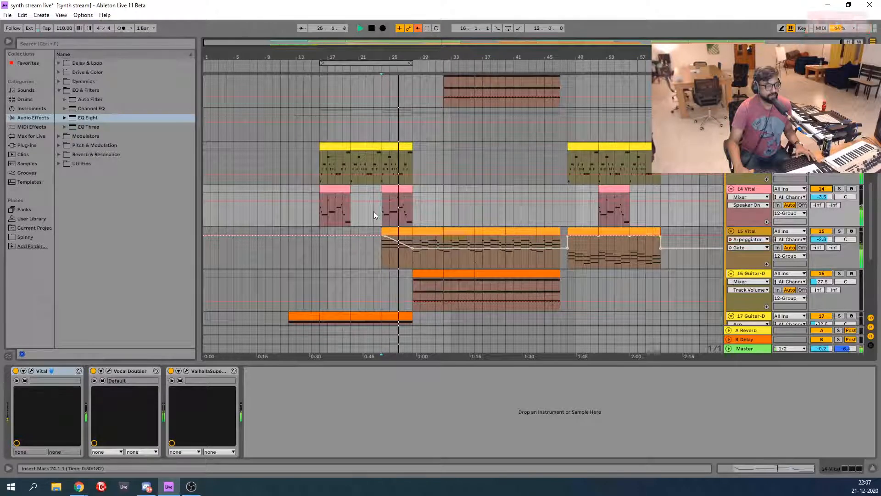
key("space")
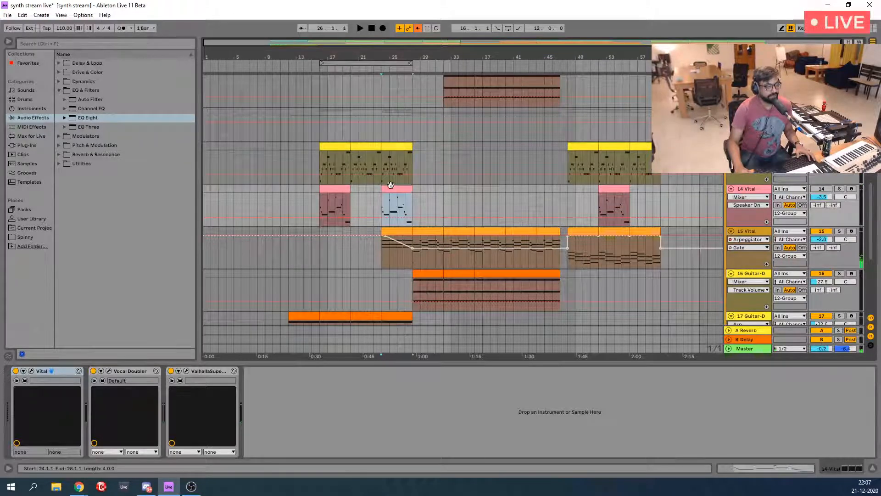
left_click(458, 210)
key("space")
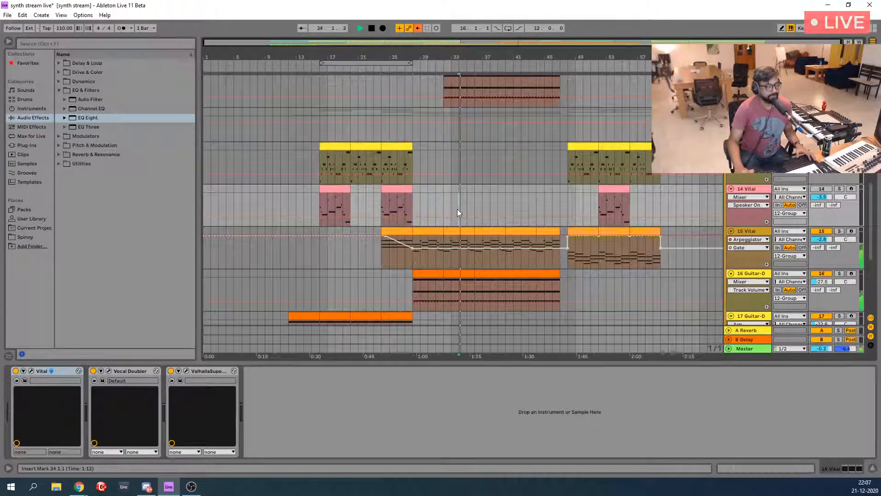
key("space")
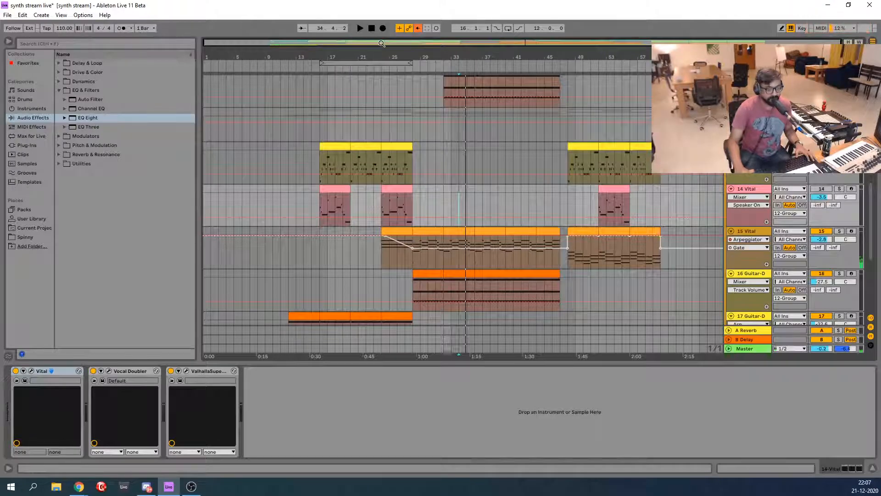
Play the full arrangement from bar 8 on the mini synth track while reviewing the drum and bass tracks
scroll(347, 141, "up", 10)
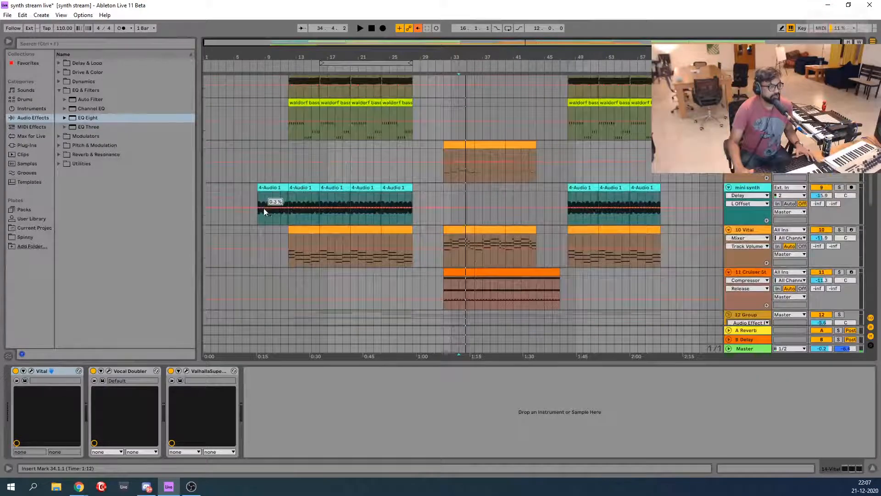
left_click(255, 219)
key("space")
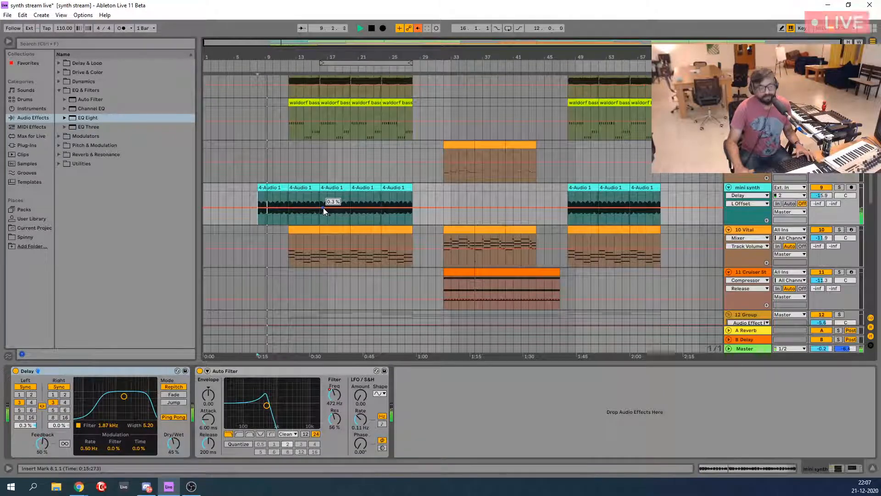
scroll(323, 208, "down", 3)
scroll(323, 207, "up", 12)
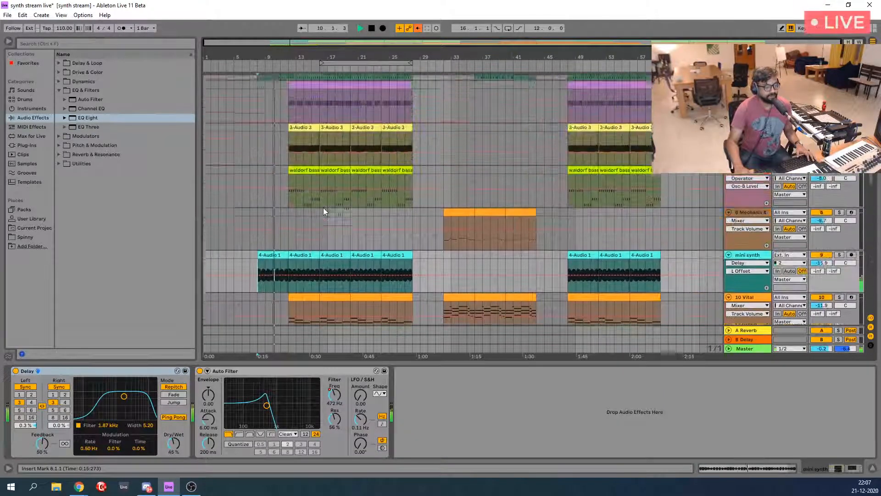
scroll(323, 208, "up", 5)
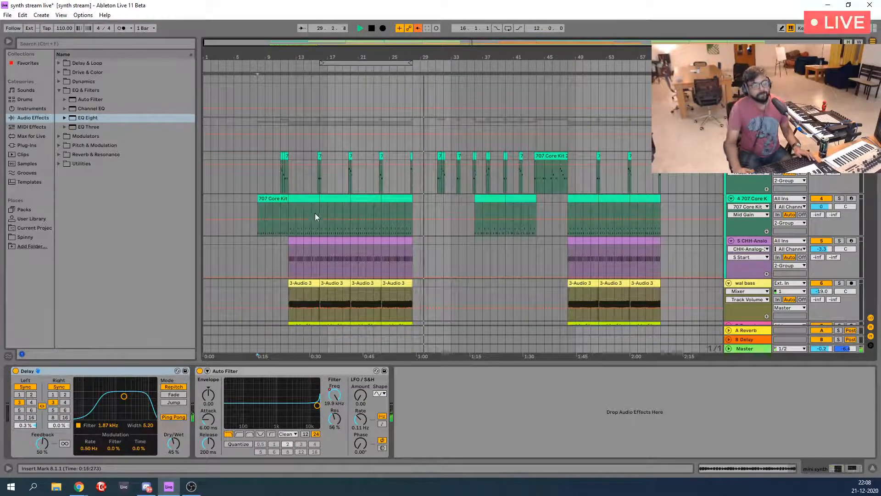
scroll(491, 223, "down", 2)
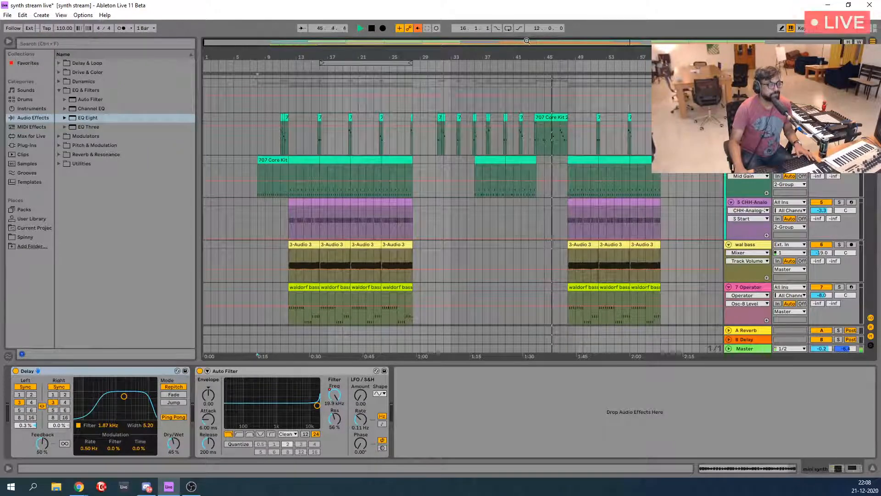
Review all tracks from the drums down to the Wood Kit and vocal tracks during playback, stopping near bar 56
scroll(545, 157, "down", 5)
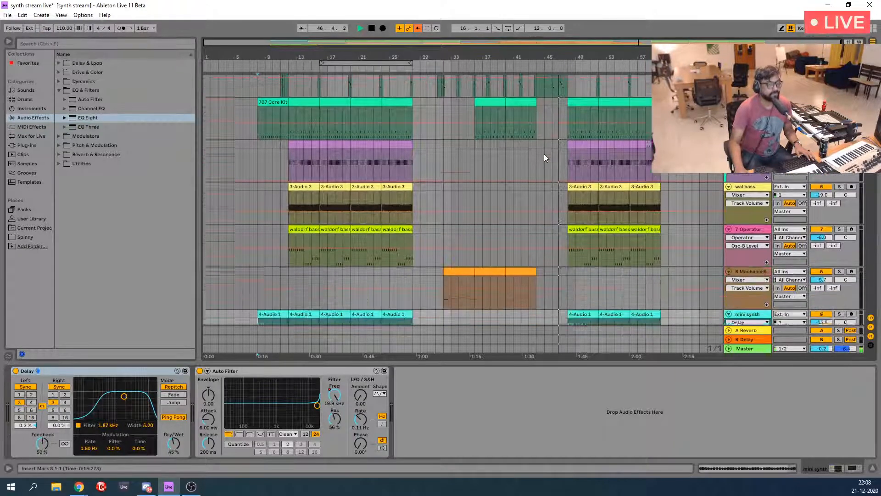
scroll(545, 157, "down", 8)
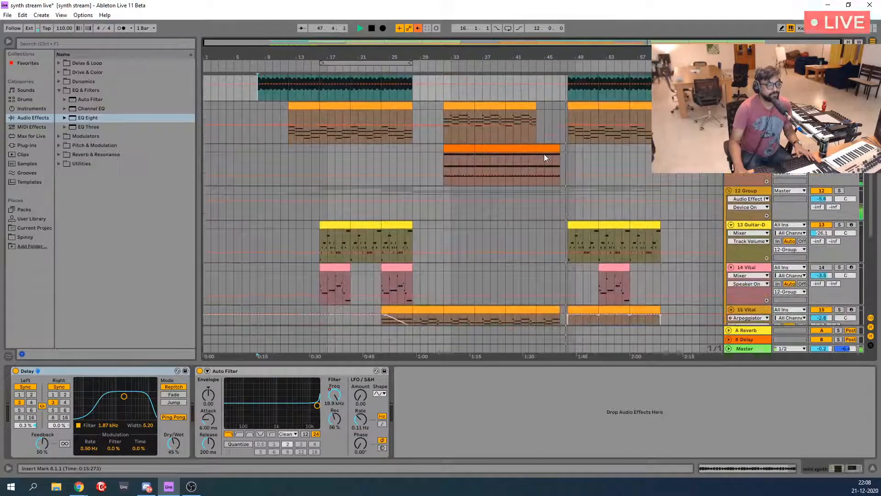
scroll(545, 157, "up", 5)
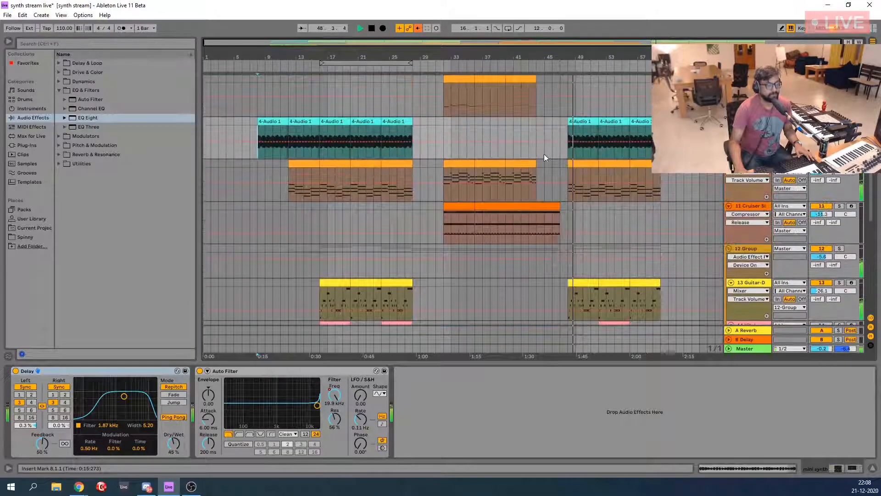
scroll(545, 155, "up", 8)
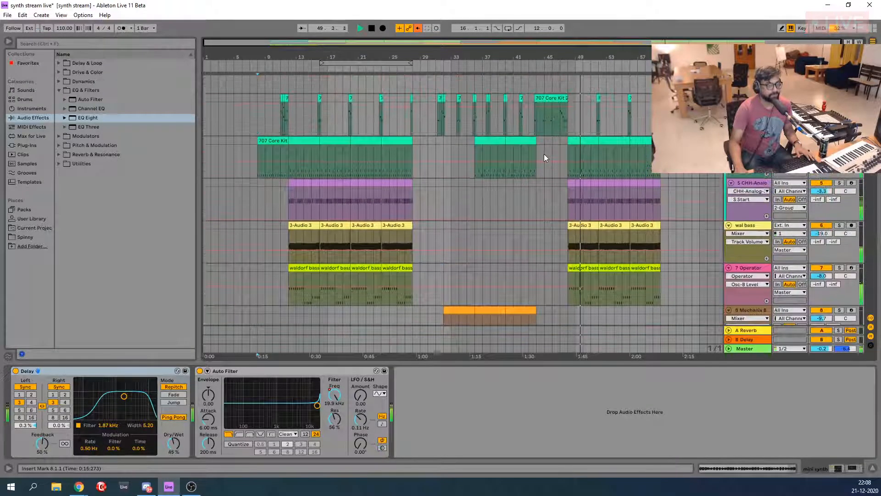
scroll(545, 155, "up", 2)
scroll(544, 155, "down", 10)
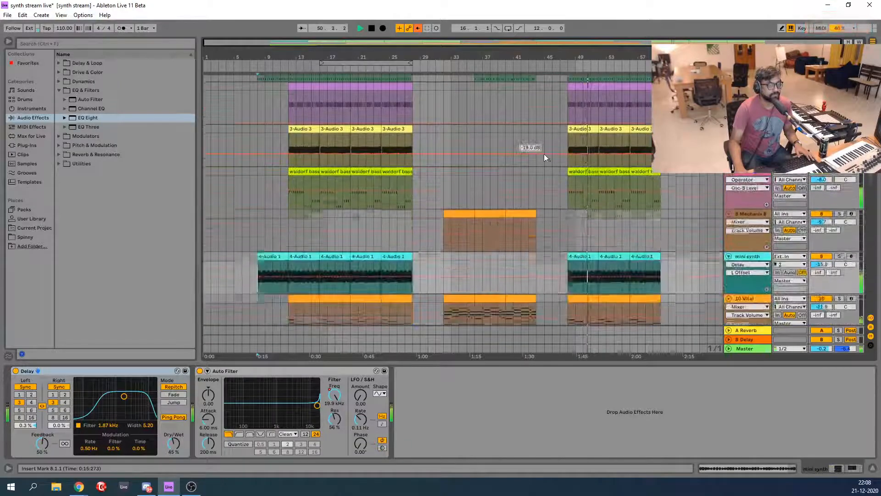
scroll(544, 157, "down", 1)
scroll(545, 157, "up", 2)
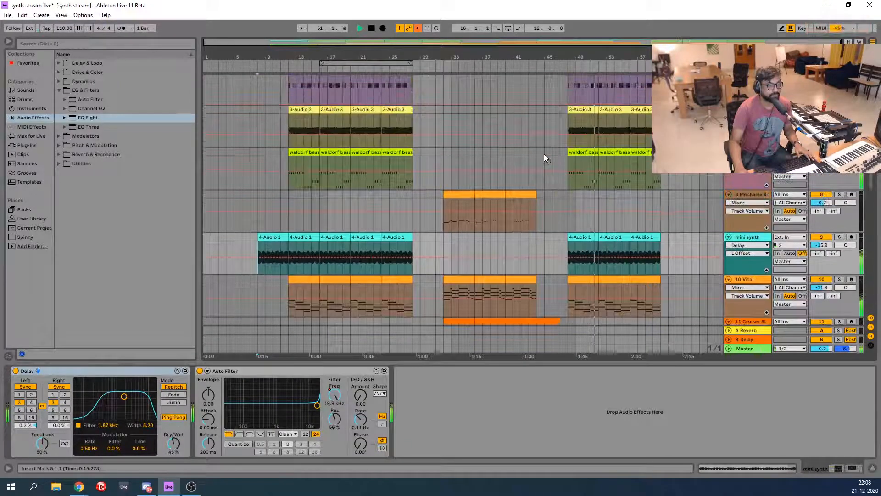
scroll(544, 158, "down", 6)
scroll(544, 157, "down", 5)
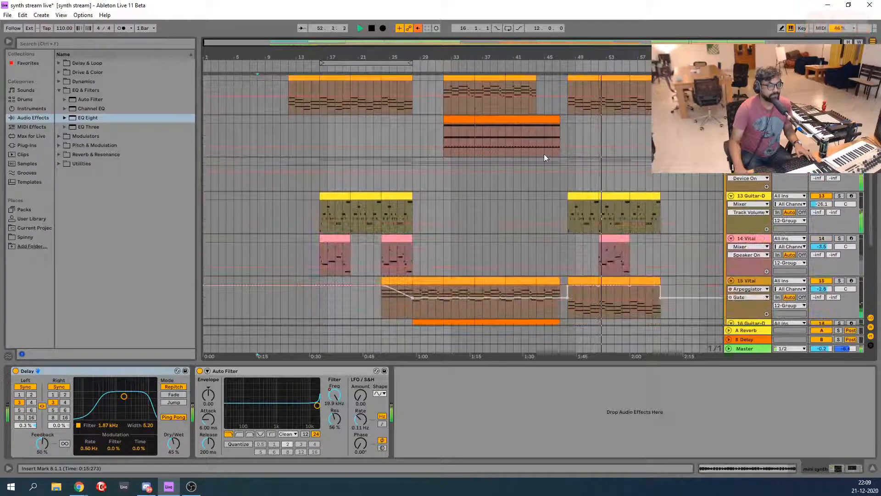
scroll(545, 157, "down", 5)
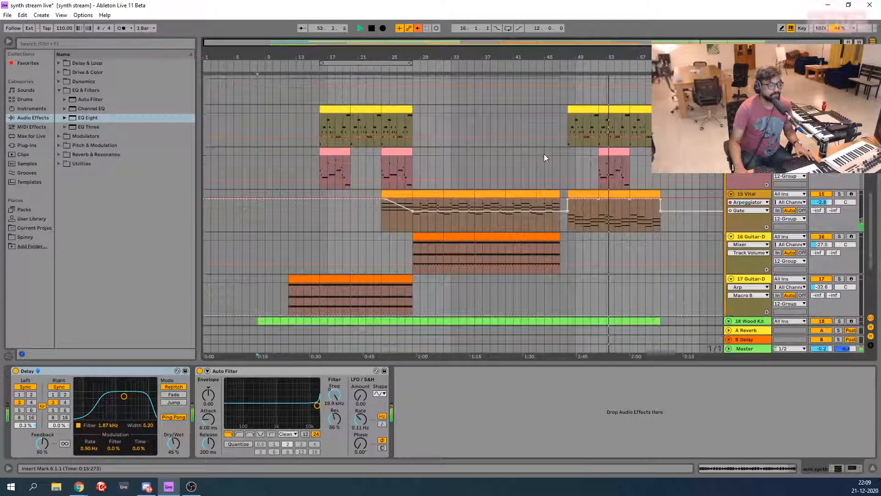
scroll(544, 158, "down", 1)
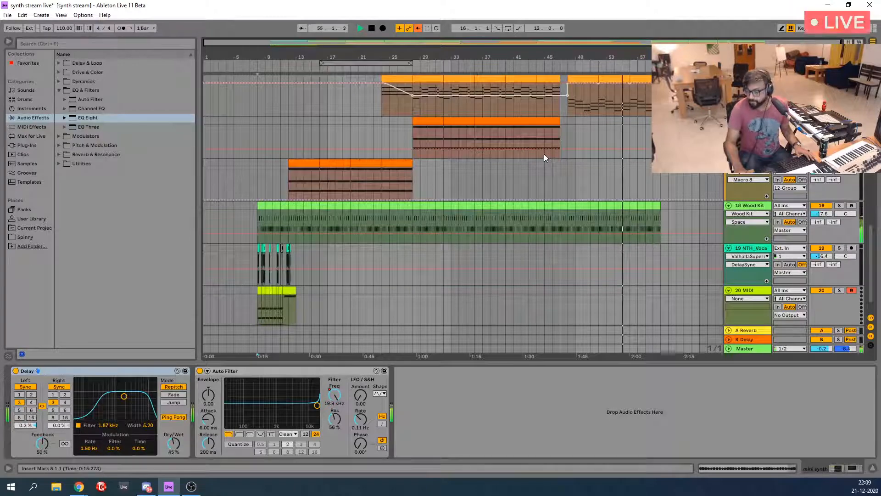
key("space")
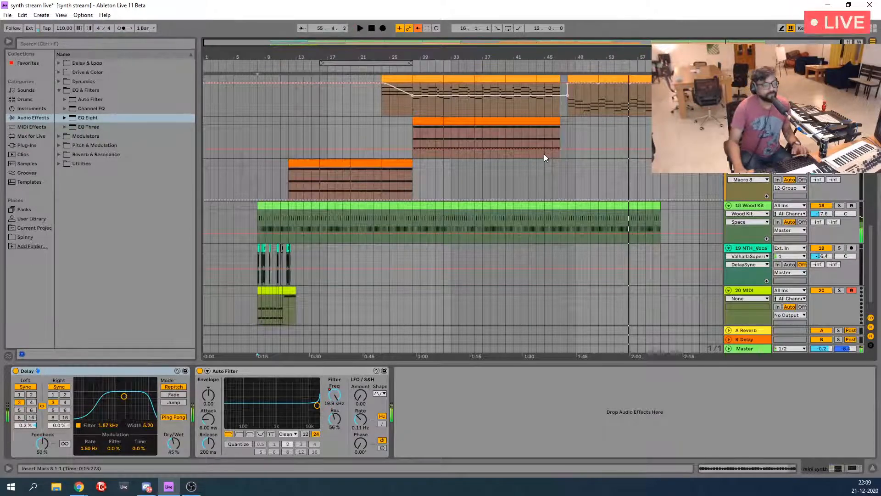
scroll(397, 196, "up", 5)
scroll(399, 197, "up", 10)
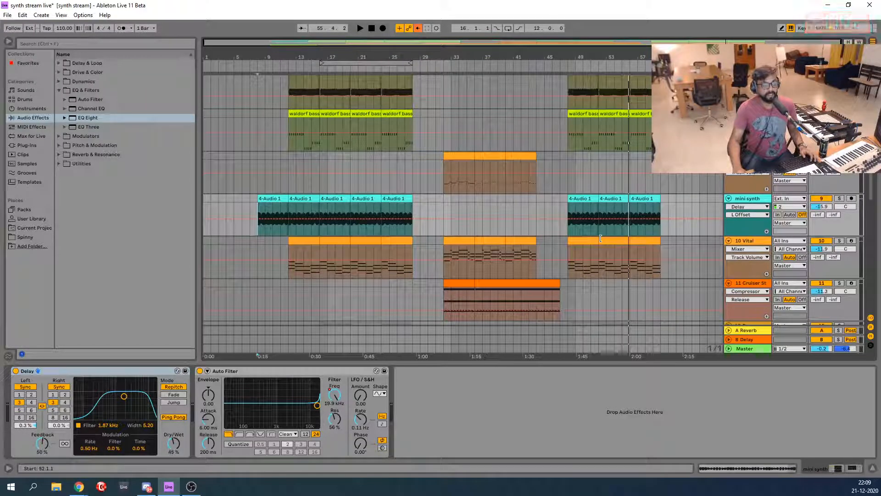
scroll(640, 262, "down", 3)
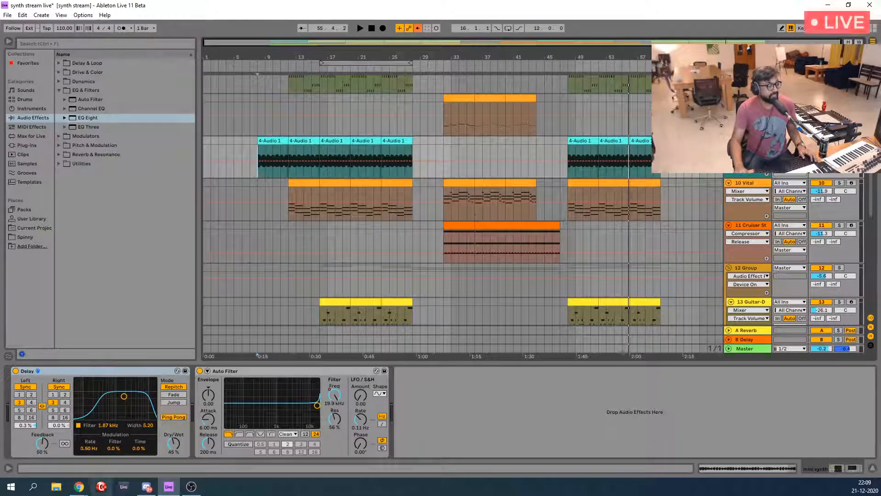
Switch to the DJP Media dashboard in Chrome, and open the Q&A Forum to look through its General questions
mouse_move(79, 486)
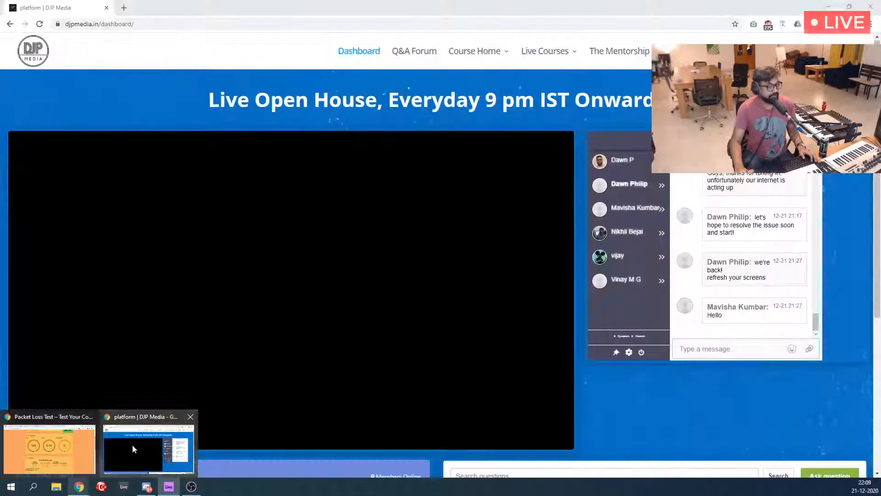
left_click(133, 448)
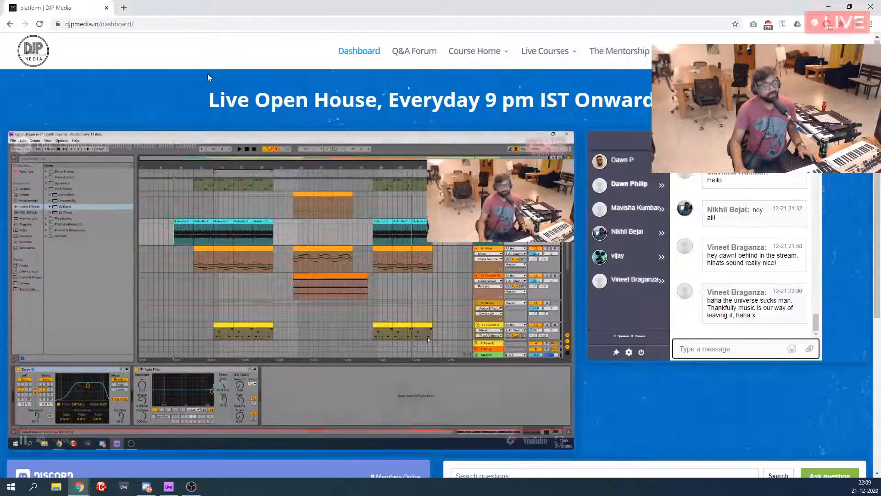
left_click(414, 53)
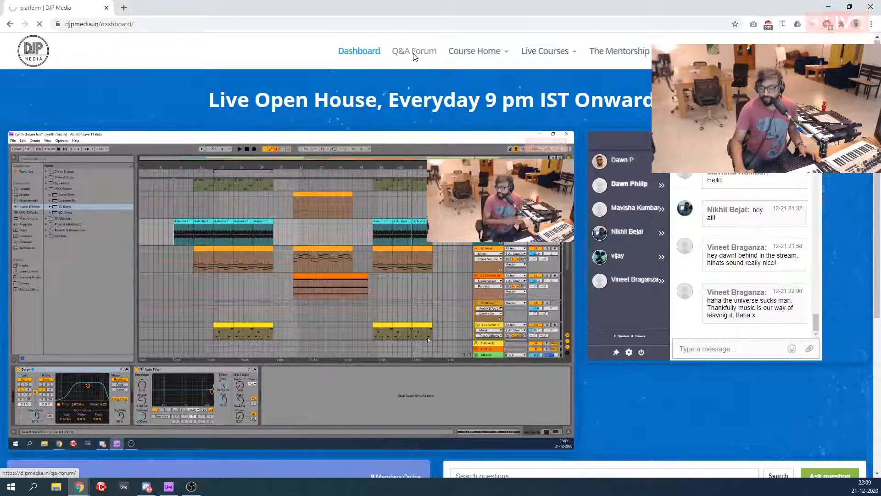
scroll(160, 153, "down", 5)
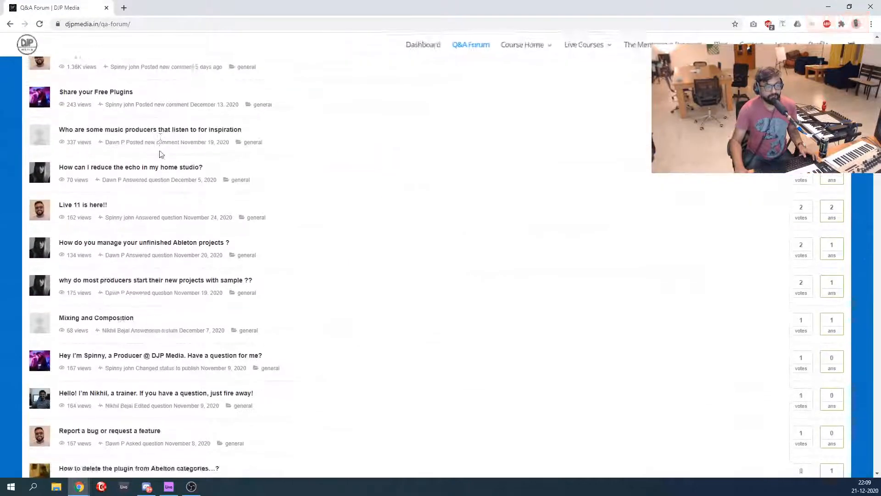
scroll(161, 154, "down", 6)
scroll(160, 154, "up", 10)
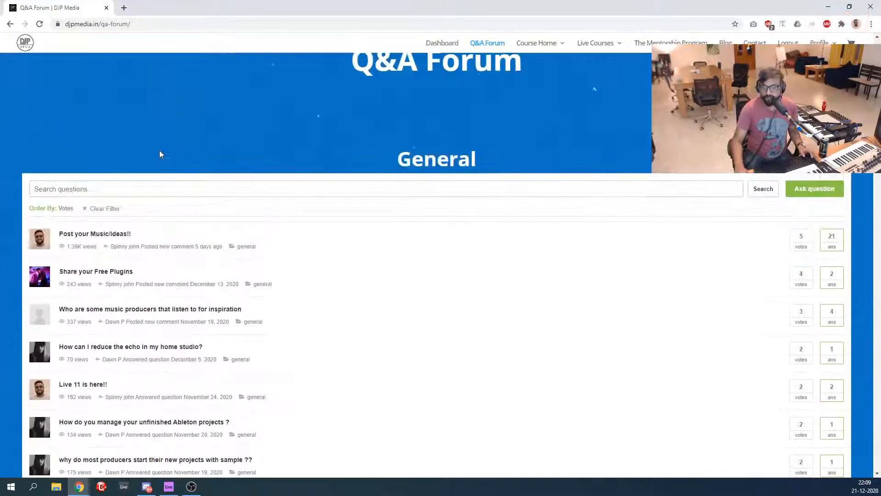
scroll(160, 153, "up", 2)
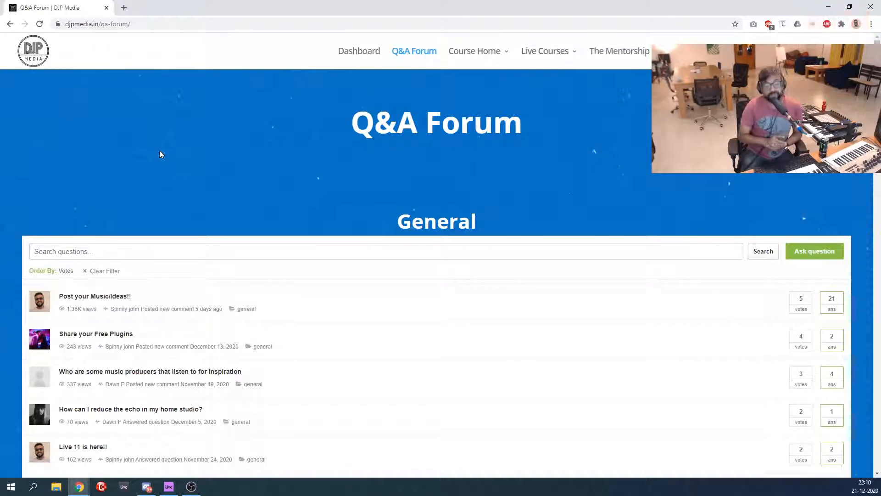
scroll(165, 245, "down", 3)
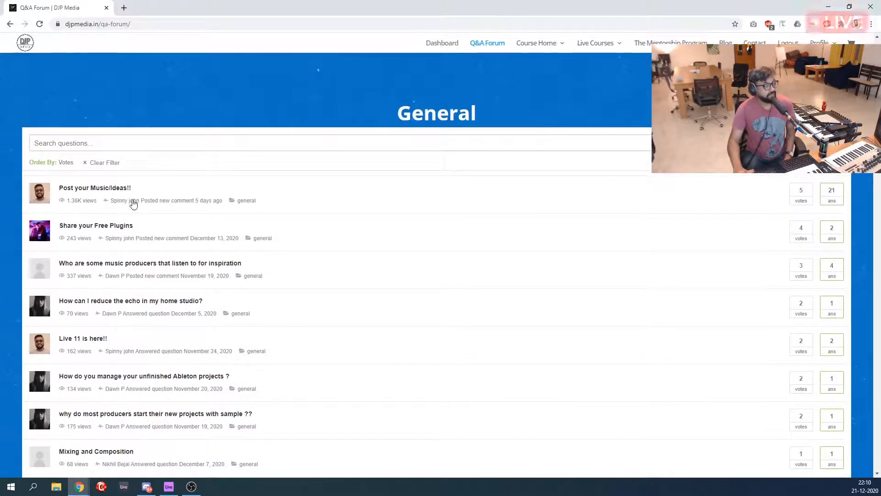